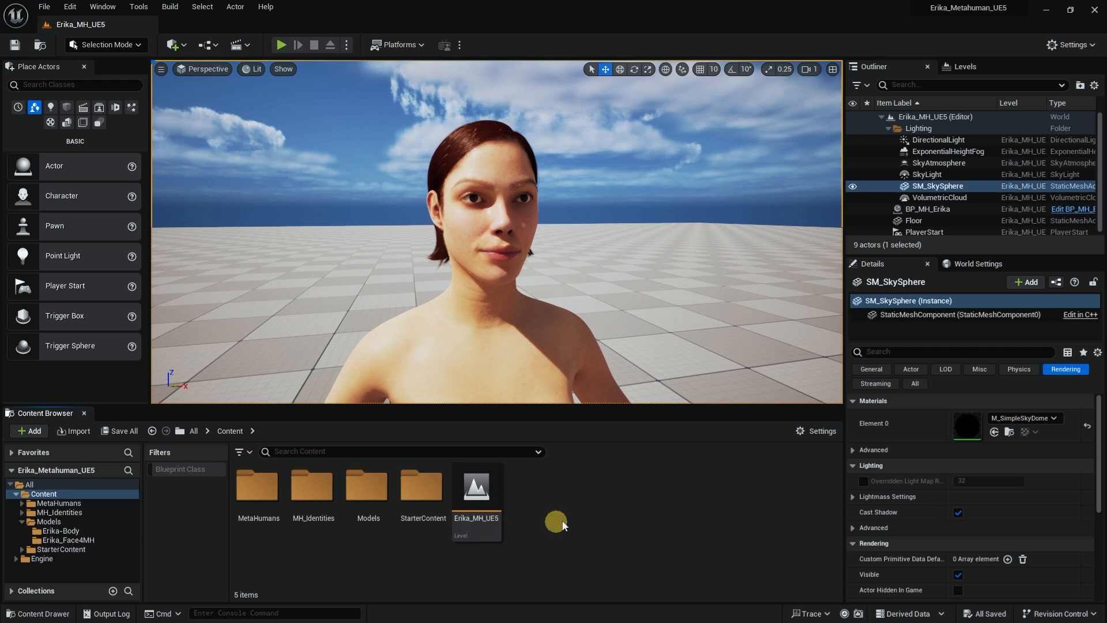
pyautogui.moveTo(536, 311)
pyautogui.mouseDown(button='right')
pyautogui.moveTo(528, 307)
pyautogui.moveTo(536, 311)
pyautogui.mouseUp(button='right')
pyautogui.click(502, 261)
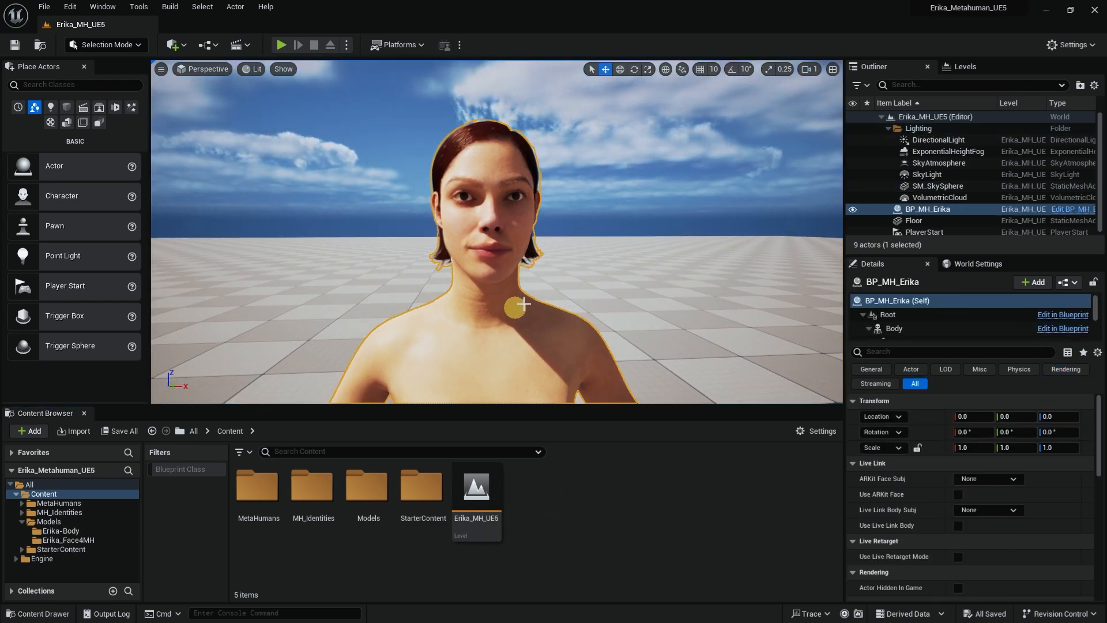
pyautogui.keyDown('alt'); pyautogui.moveTo(588, 253); pyautogui.dragTo(606, 277); pyautogui.keyUp('alt')
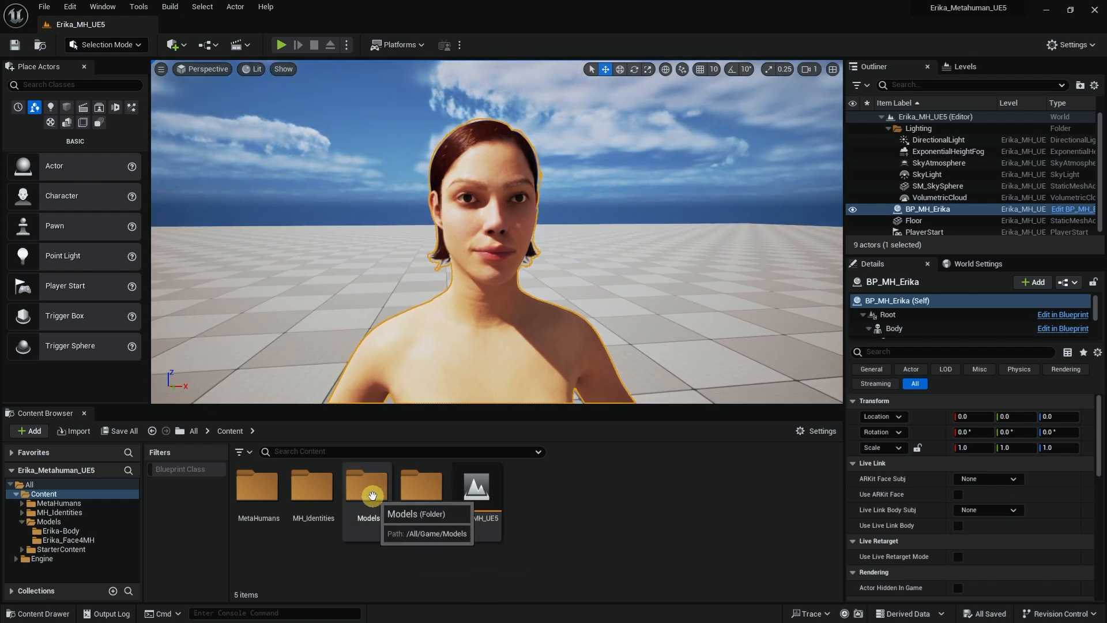
# Step: Import all of Erika_FBX_2_RIG.fbx into the Models/Erika-Body folder as a skeletal mesh with no existing skeleton assigned
pyautogui.doubleClick(372, 496)
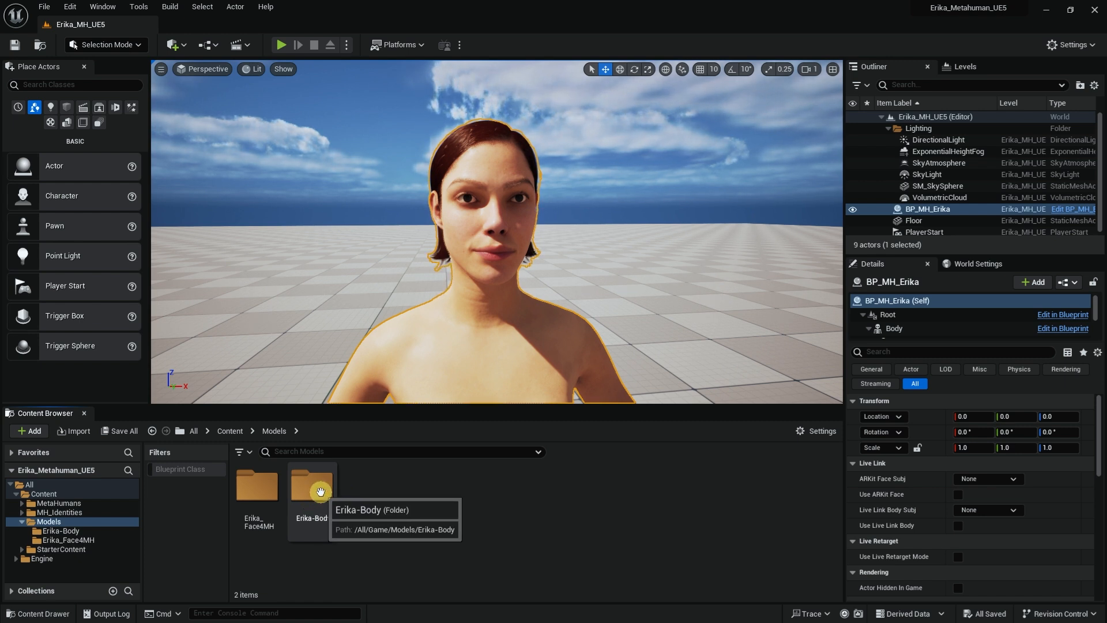
pyautogui.doubleClick(321, 492)
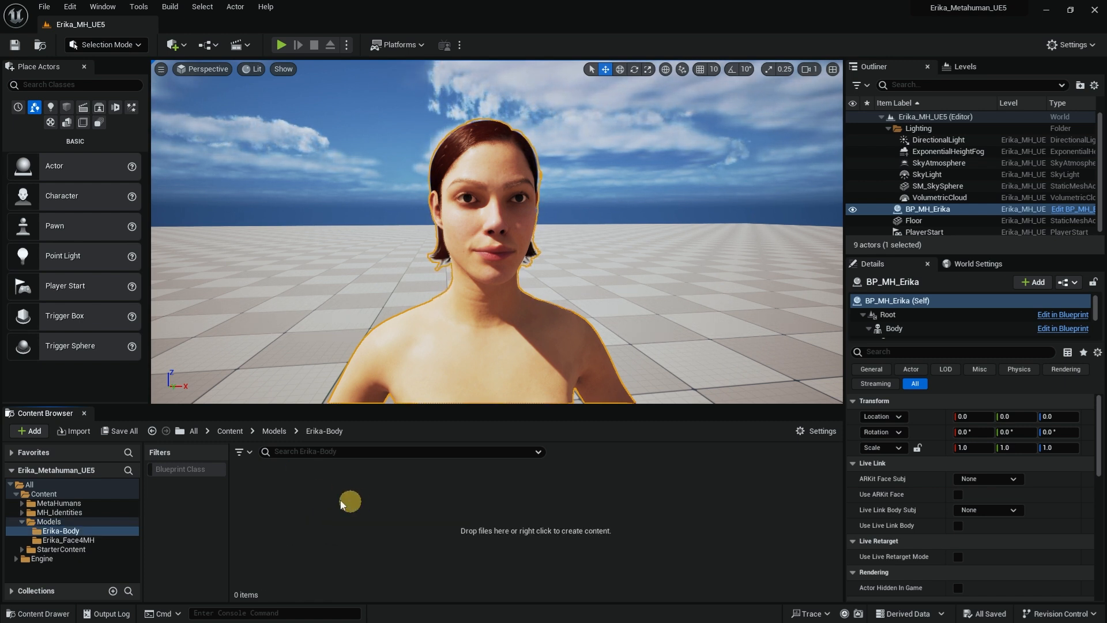
pyautogui.click(78, 437)
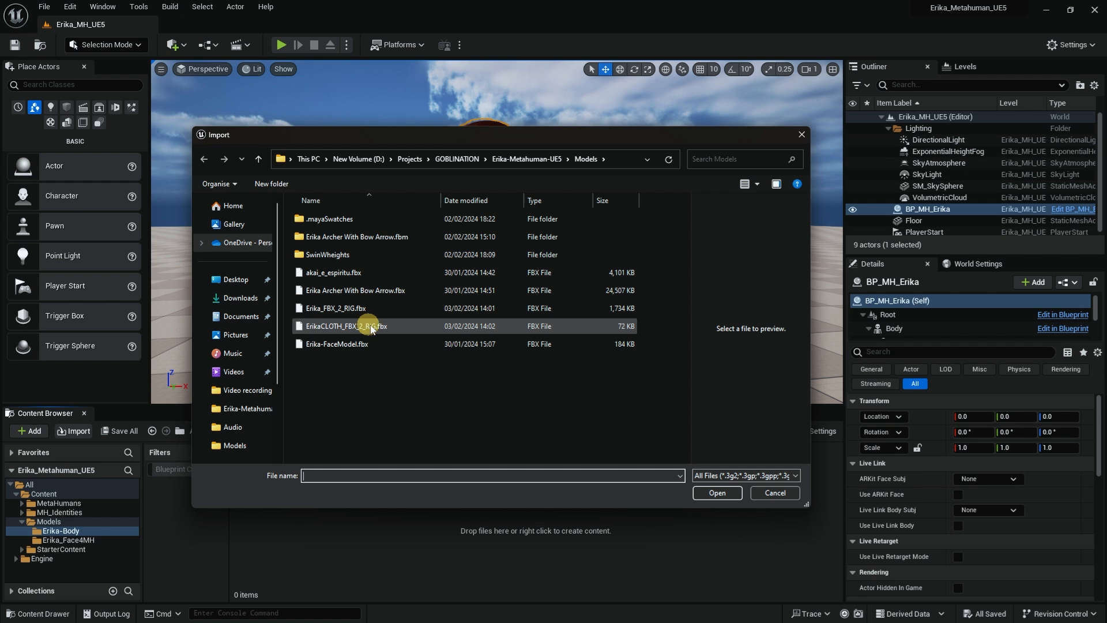
pyautogui.click(363, 310)
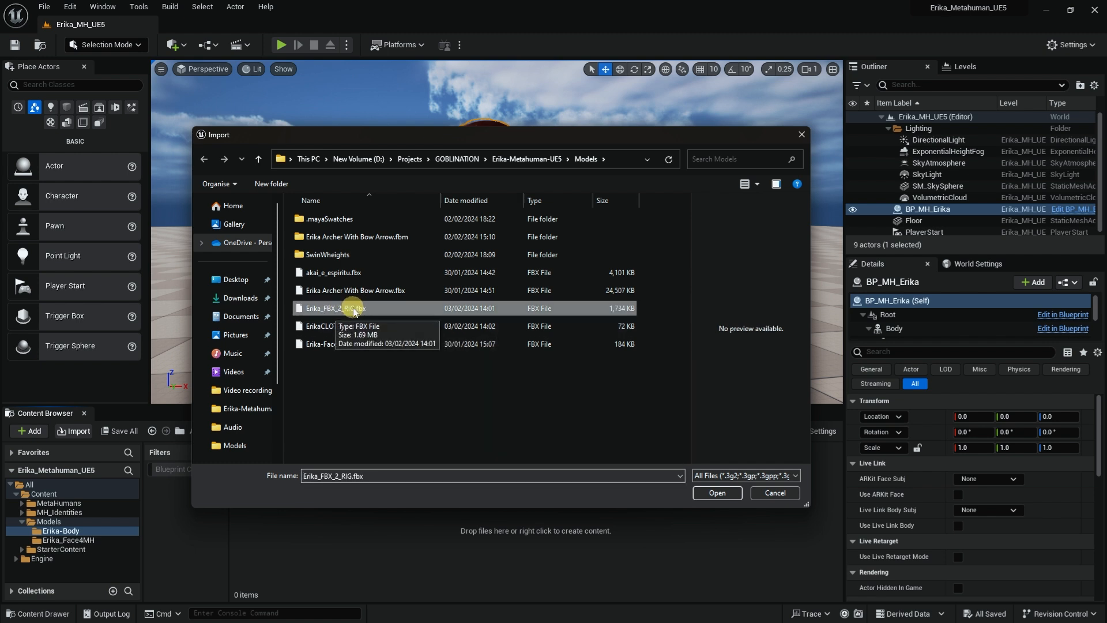
pyautogui.doubleClick(353, 309)
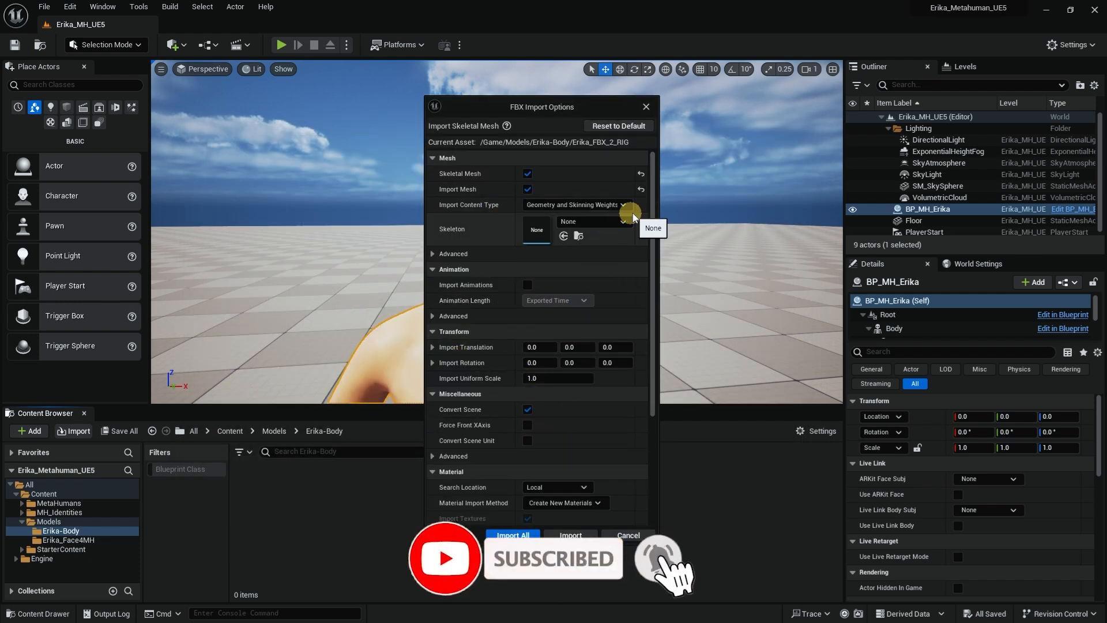
pyautogui.moveTo(654, 203); pyautogui.dragTo(667, 165)
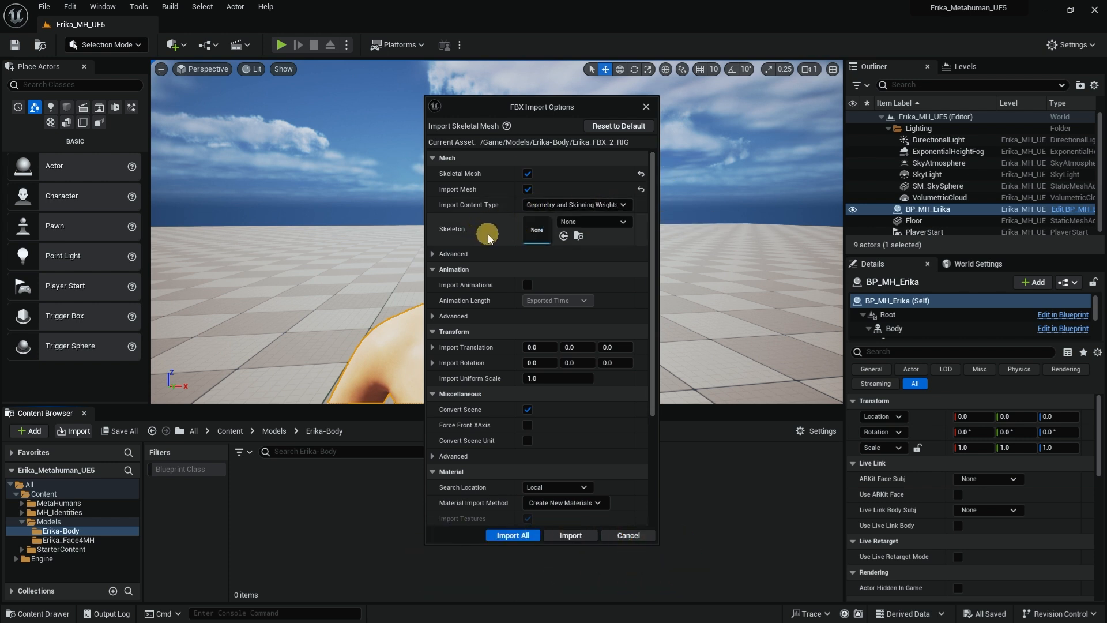
pyautogui.click(512, 535)
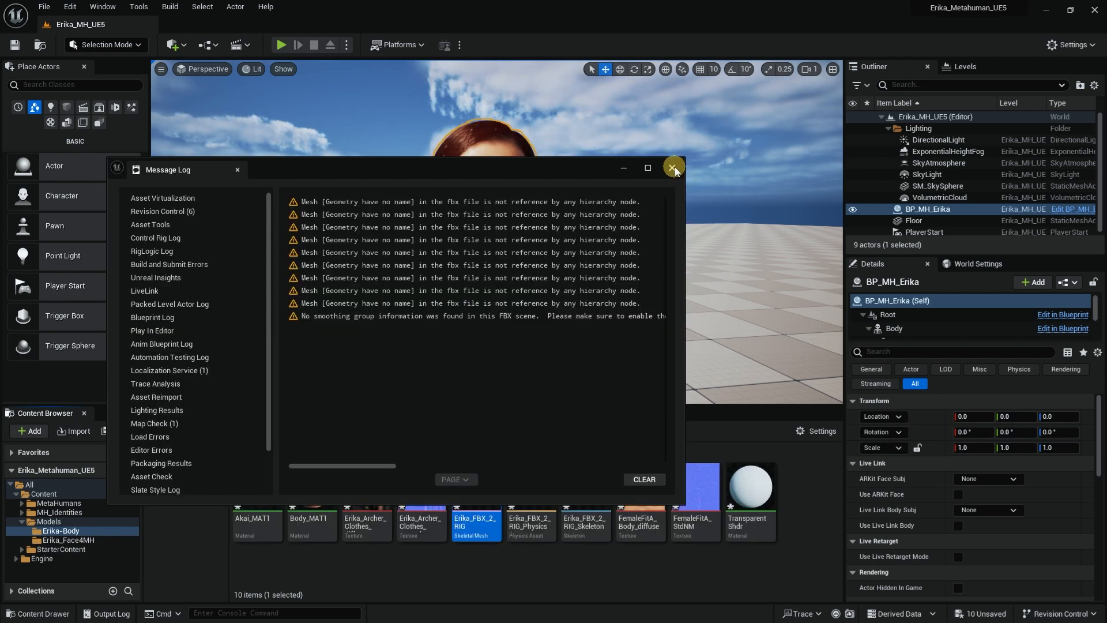
pyautogui.click(673, 168)
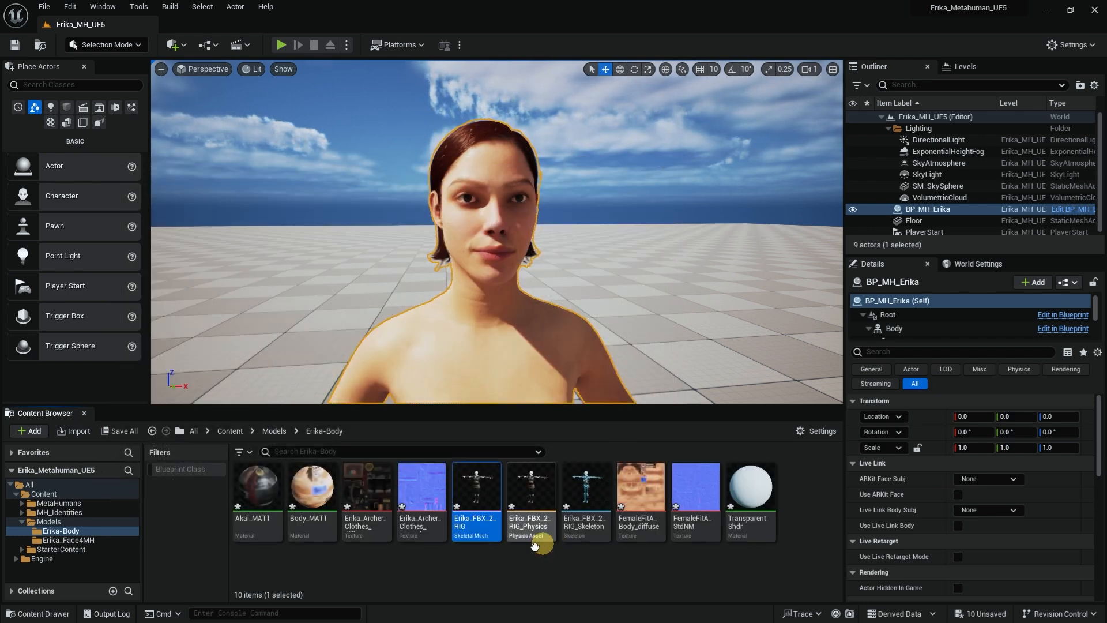
# Step: Open the imported Erika_FBX_2_RIG skeletal mesh, inspect the body model from the front and side, and close its editor
pyautogui.doubleClick(476, 491)
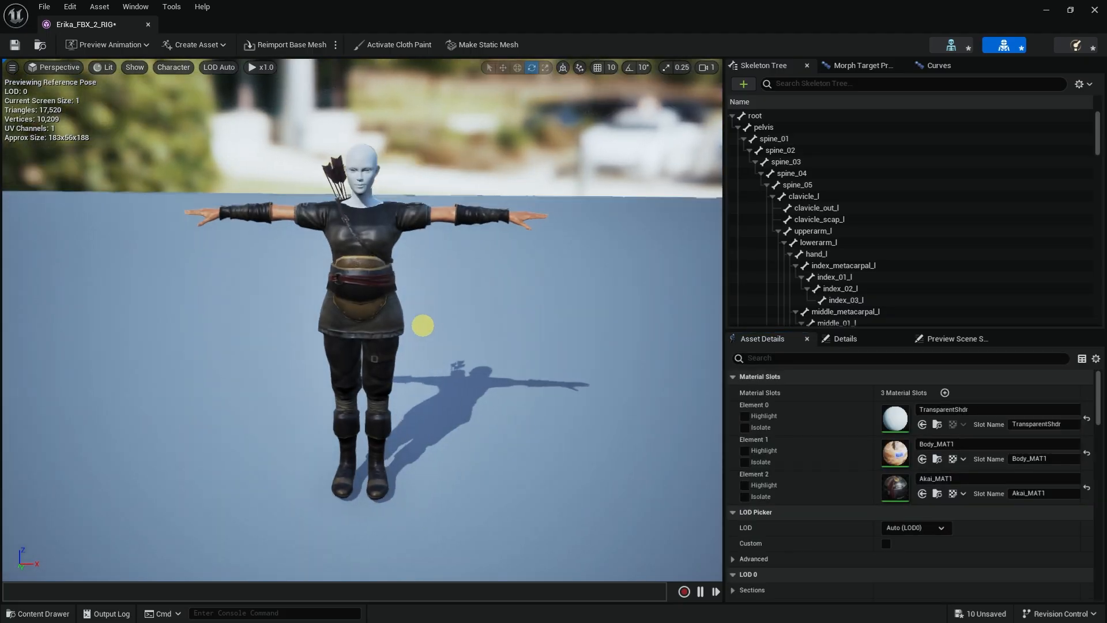
pyautogui.moveTo(423, 326); pyautogui.dragTo(464, 292)
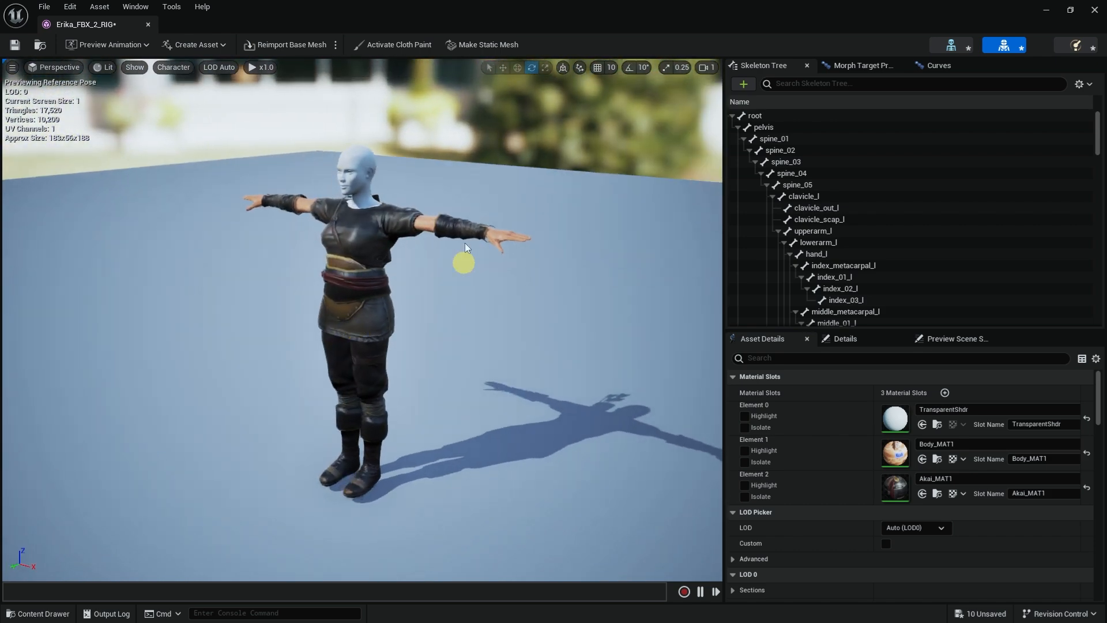
pyautogui.moveTo(521, 262); pyautogui.dragTo(688, 117)
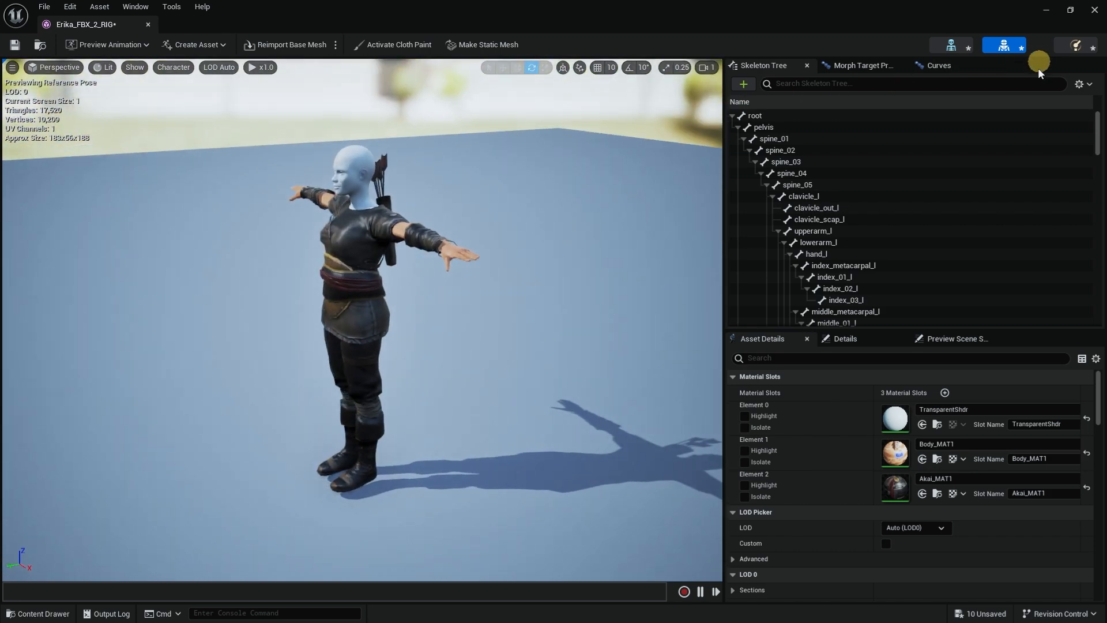
pyautogui.click(1094, 14)
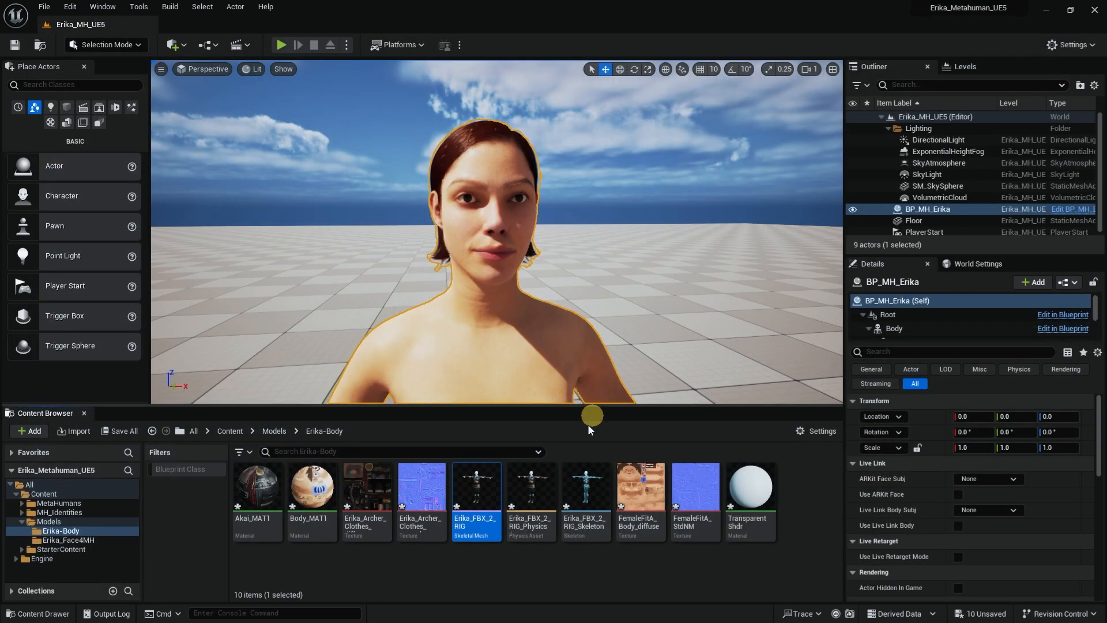
# Step: Create a folder named CLOTH inside Erika-Body and open it
pyautogui.click(819, 511)
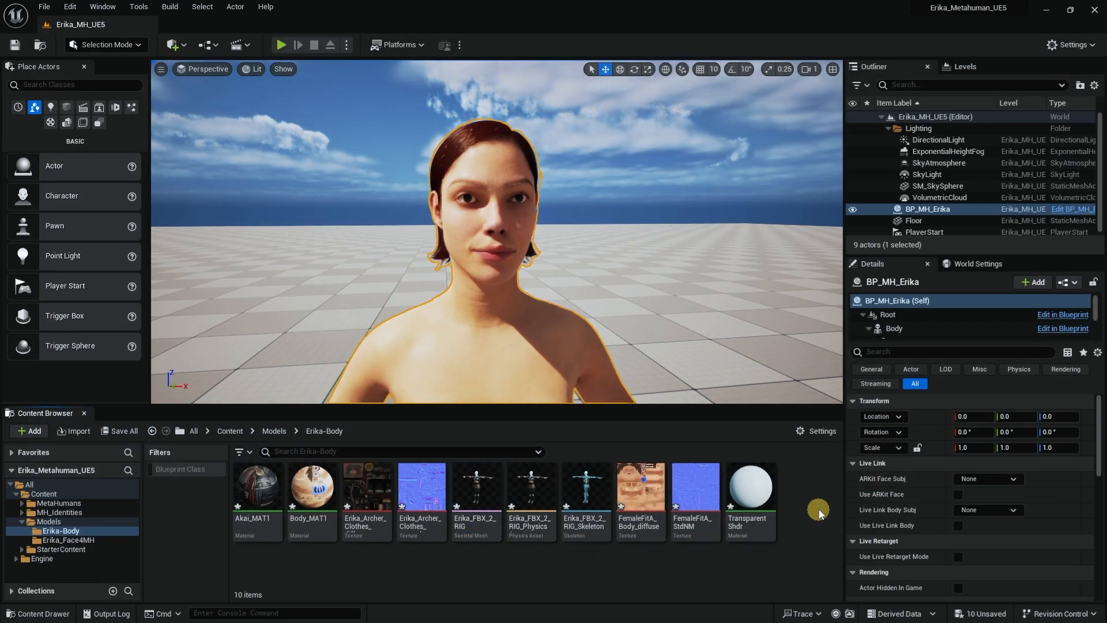
pyautogui.rightClick(806, 510)
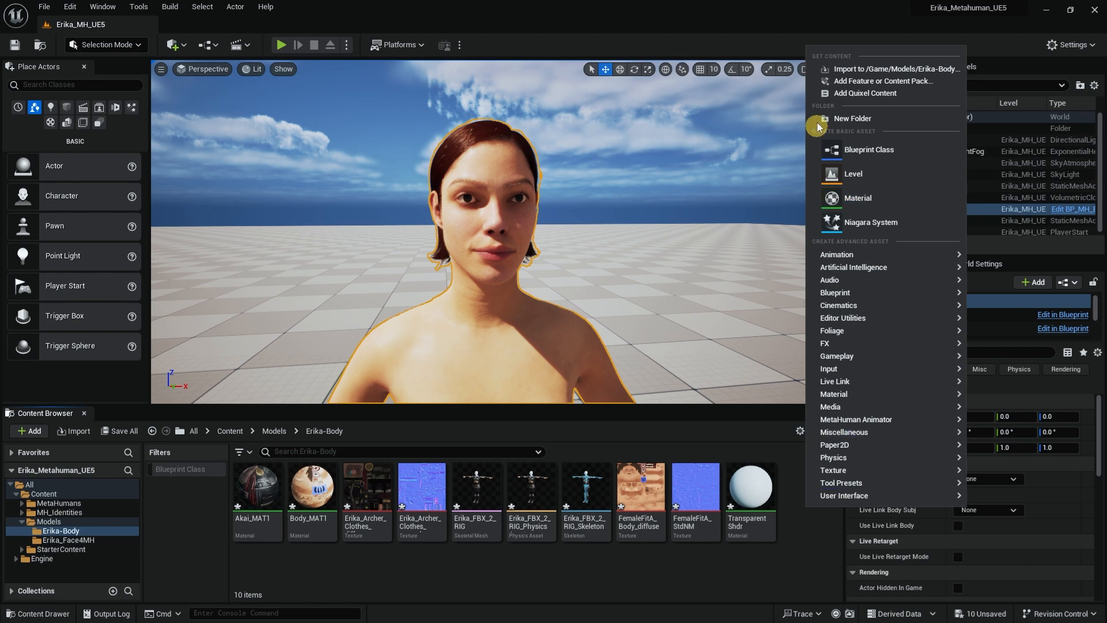
pyautogui.click(843, 119)
pyautogui.write('CLOTH')
pyautogui.press('Return')
pyautogui.doubleClick(258, 487)
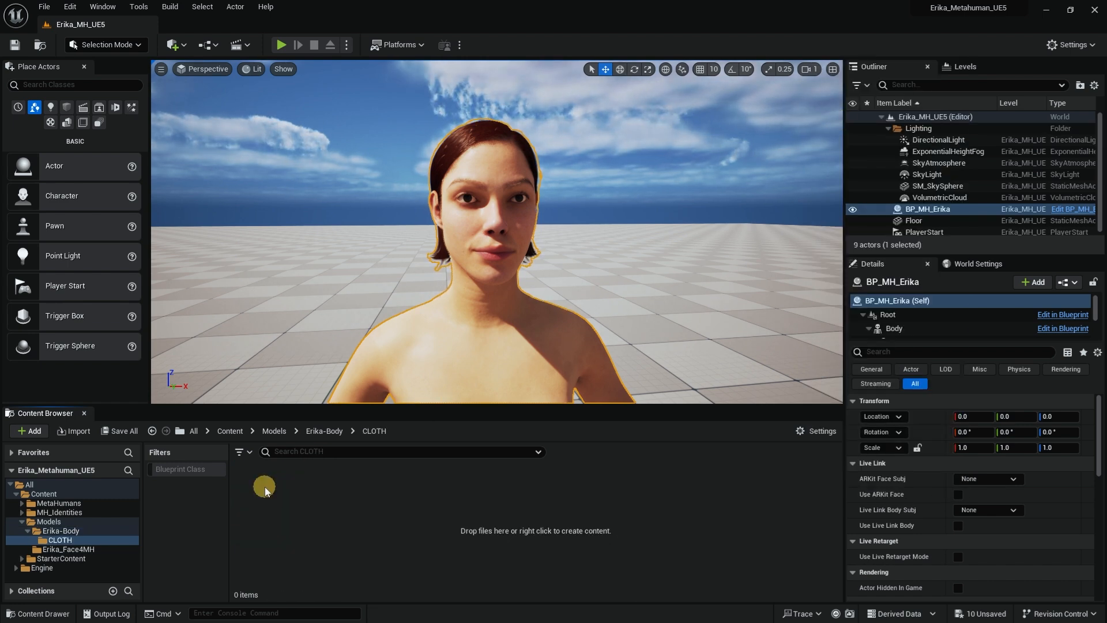
# Step: Import all of ErikaCLOTH_FBX_2_RIG.fbx into the CLOTH folder as static meshes with the default options
pyautogui.click(74, 431)
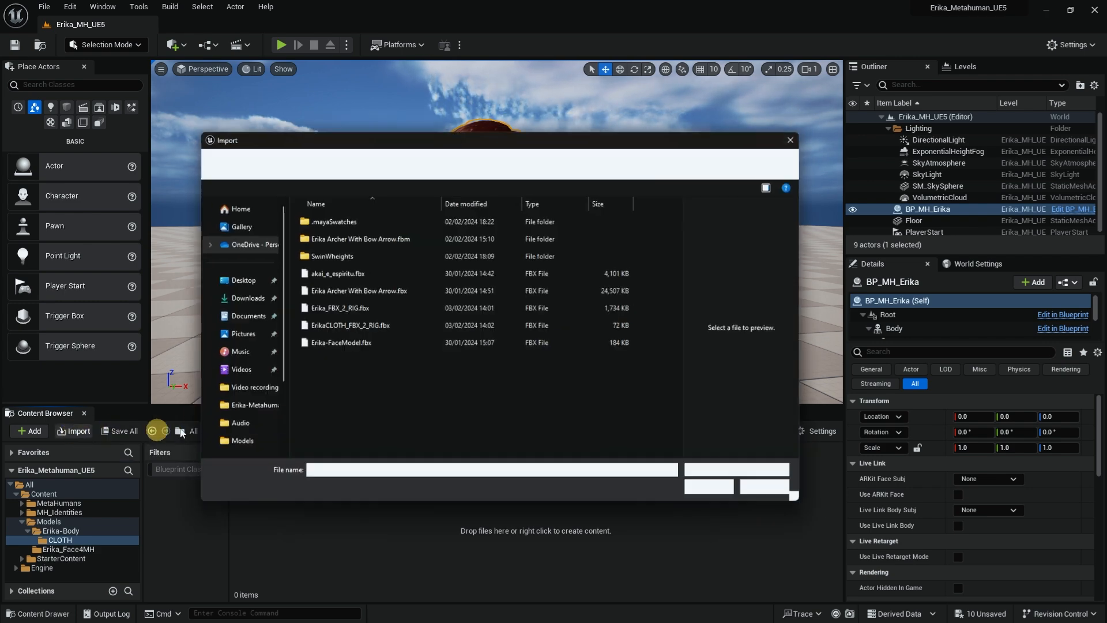
pyautogui.click(306, 333)
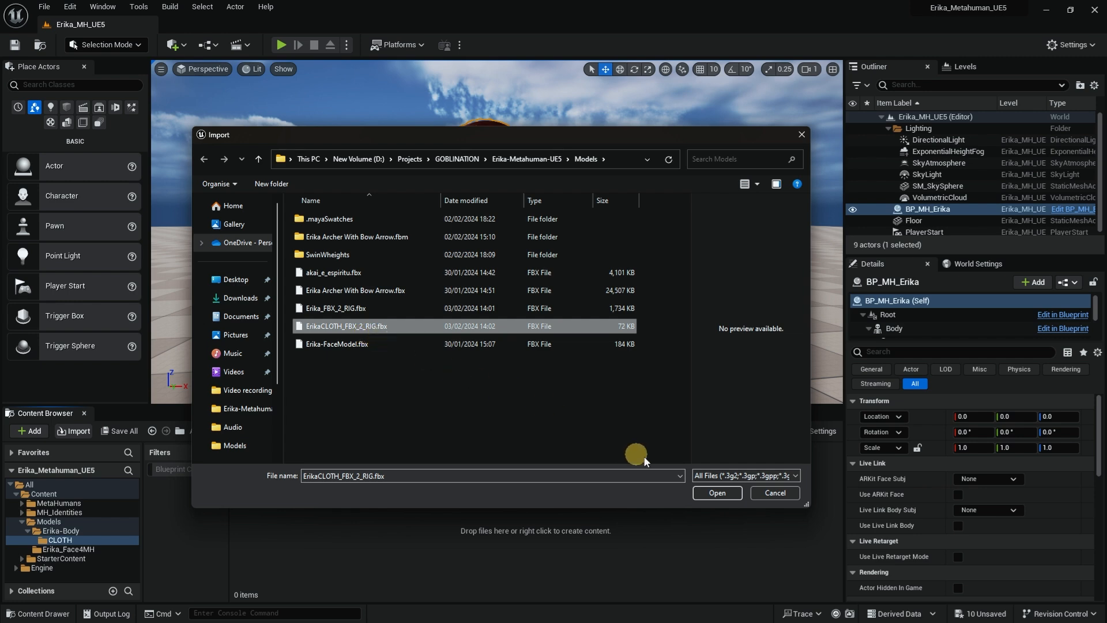
pyautogui.click(714, 494)
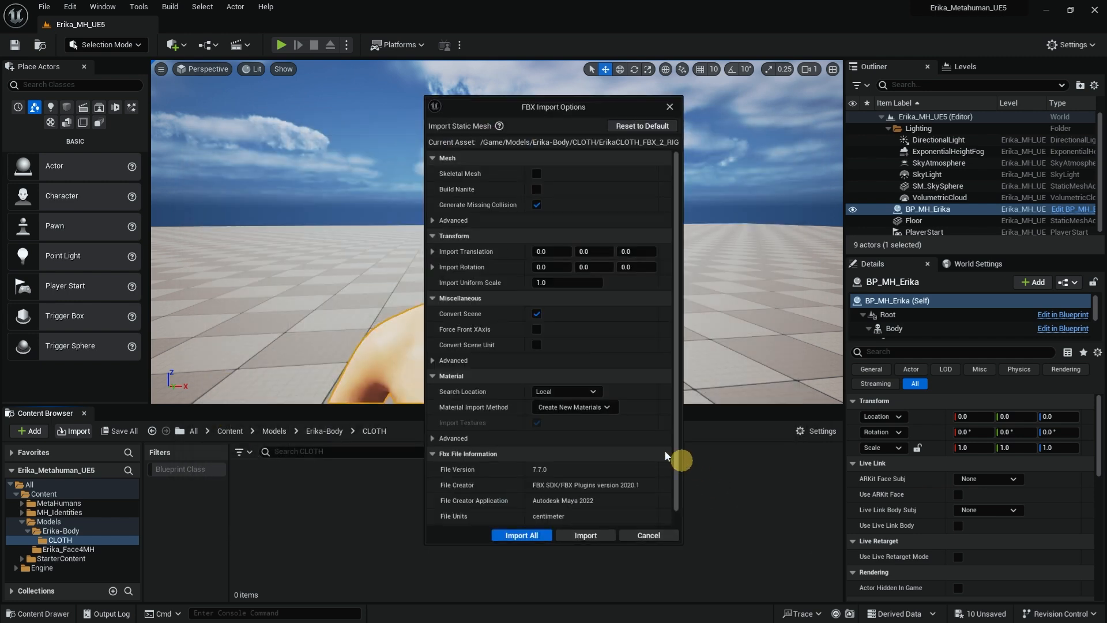
pyautogui.click(529, 534)
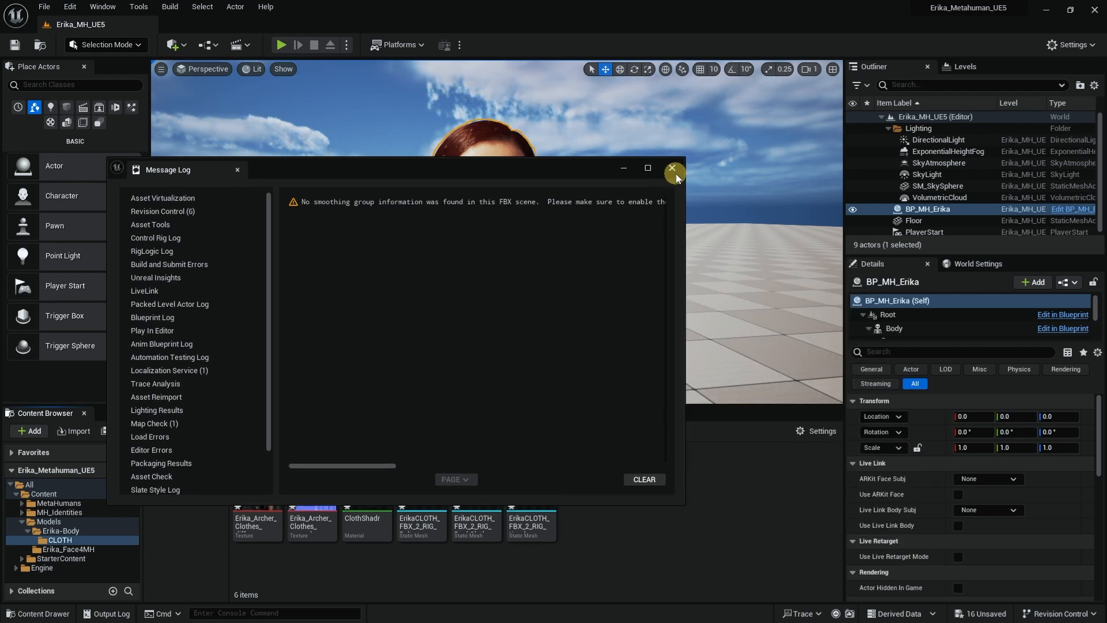
pyautogui.click(672, 167)
# Step: Check the imported hood, back cloth and belt static meshes in the CLOTH folder
pyautogui.click(536, 486)
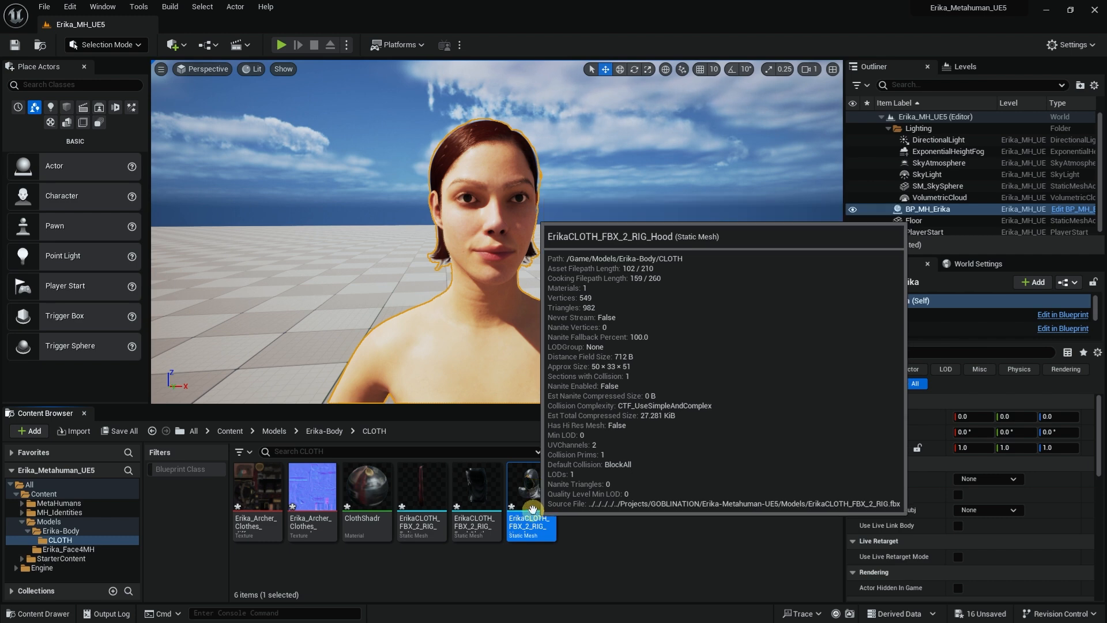
pyautogui.click(474, 482)
pyautogui.click(423, 493)
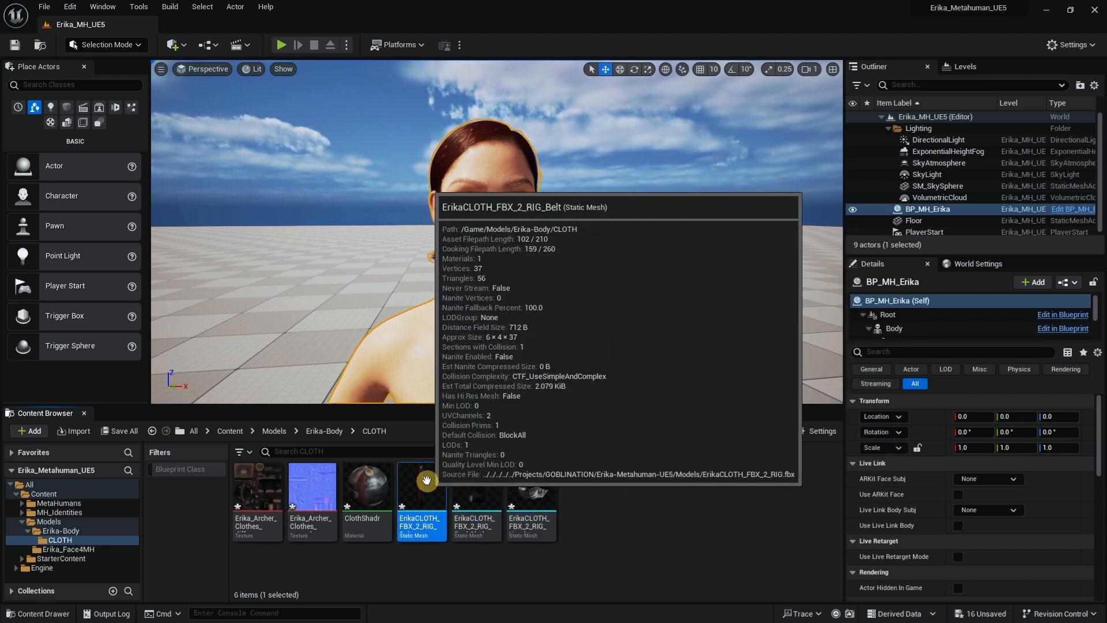
# Step: Place the Erika_FBX_2_RIG skeletal mesh from the Erika-Body folder in the level and reset its location to 0, 0, 0
pyautogui.click(311, 433)
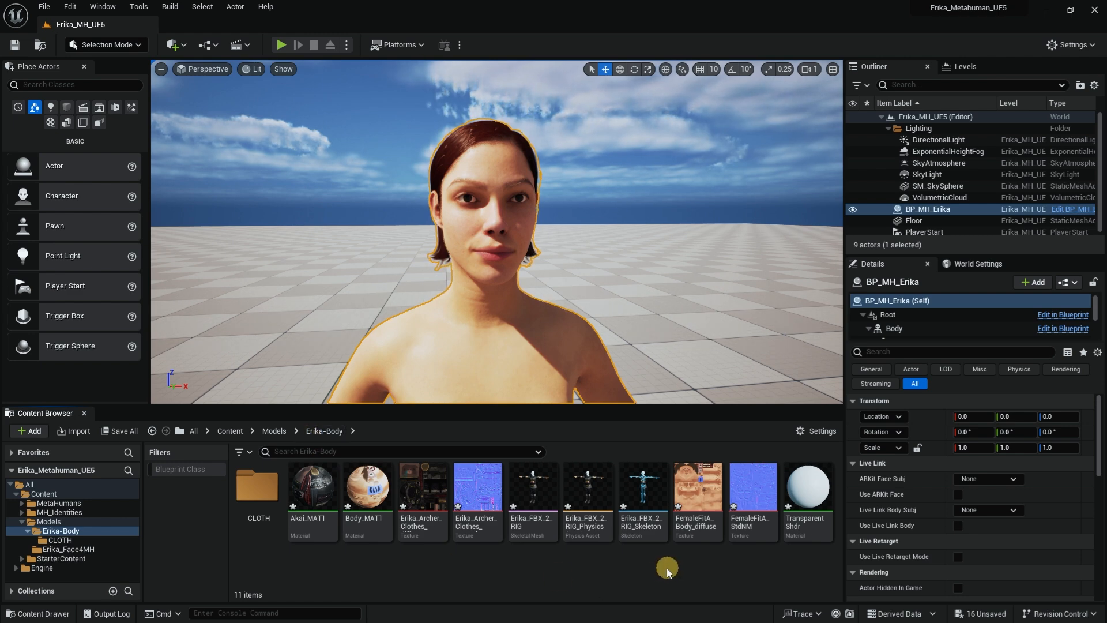
pyautogui.moveTo(531, 487); pyautogui.dragTo(289, 339)
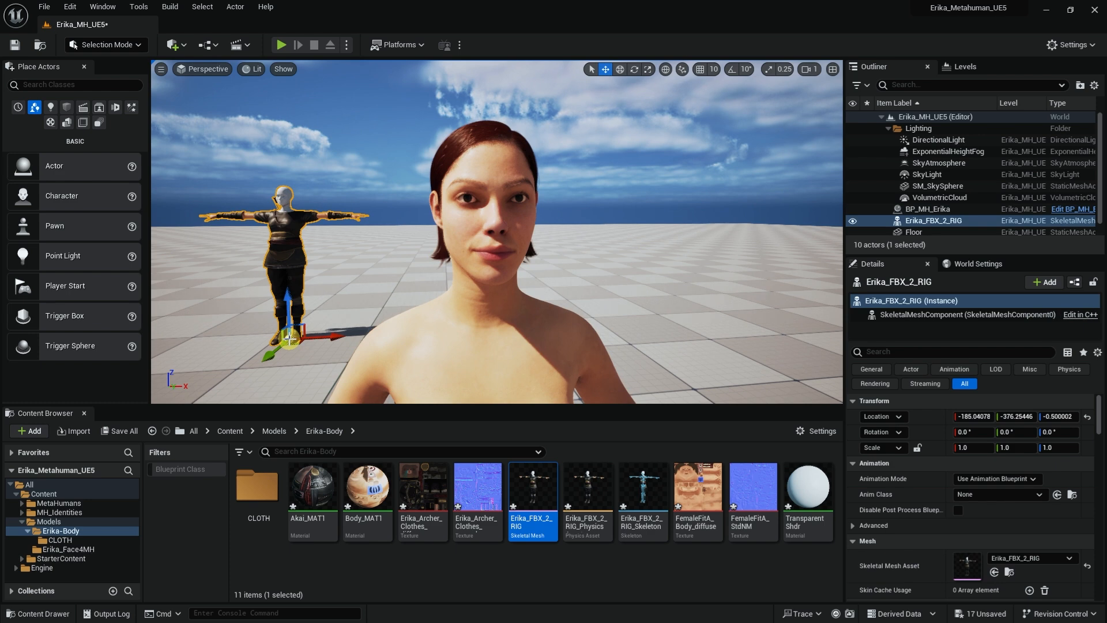
pyautogui.click(1087, 416)
pyautogui.moveTo(689, 280); pyautogui.dragTo(674, 299)
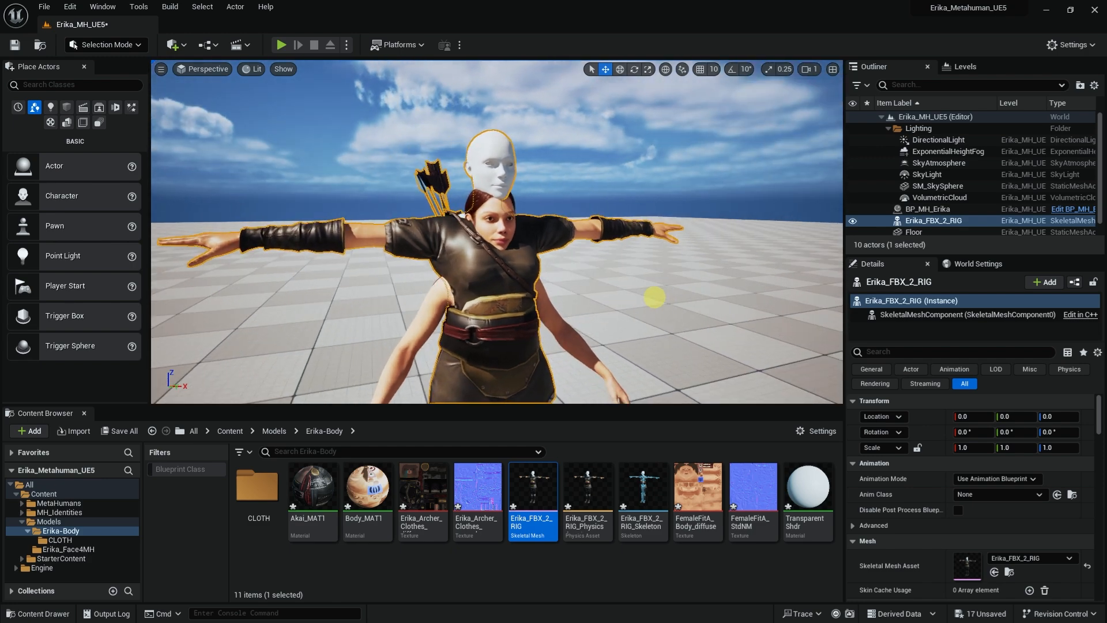
pyautogui.keyDown('alt'); pyautogui.moveTo(540, 301); pyautogui.dragTo(499, 293); pyautogui.keyUp('alt')
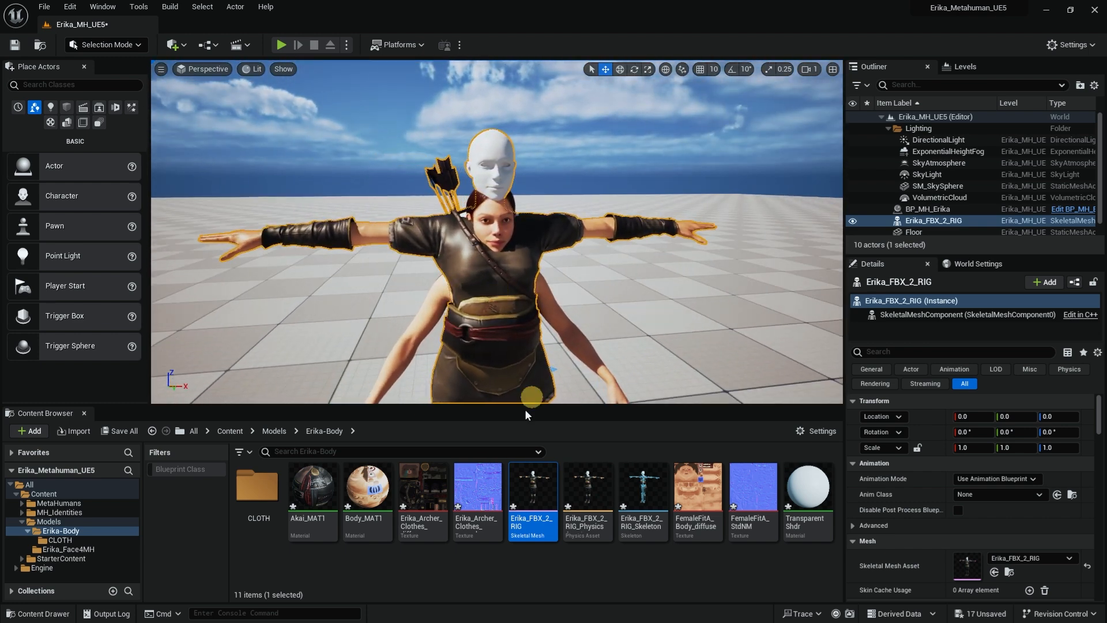
# Step: Place the Hood static mesh from the CLOTH folder in the level and reset its location to the default
pyautogui.doubleClick(255, 487)
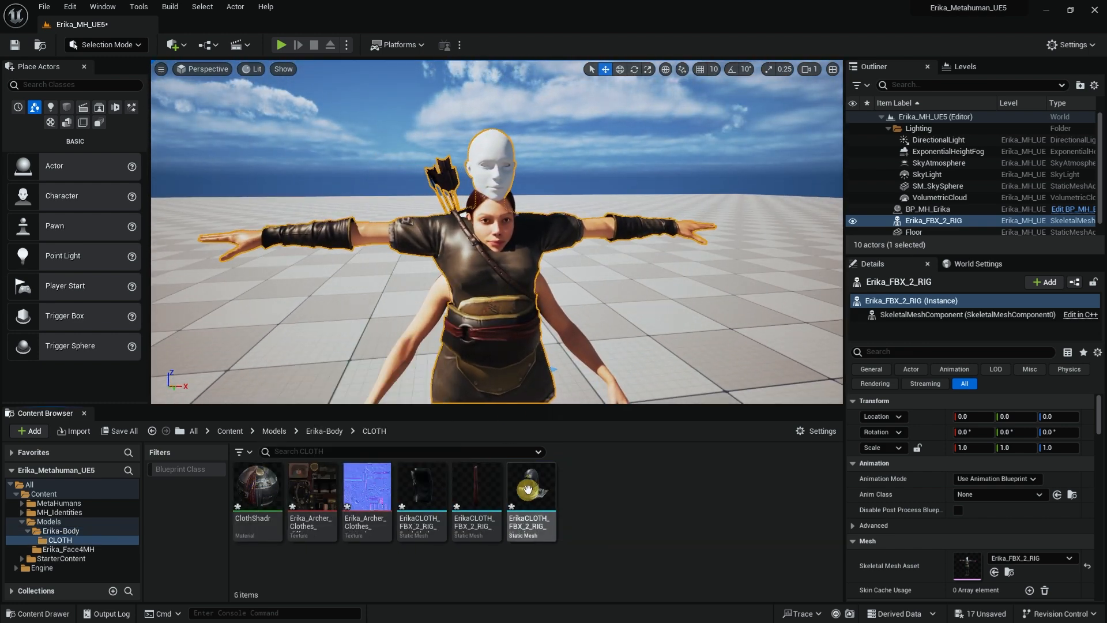
pyautogui.moveTo(532, 490); pyautogui.dragTo(296, 337)
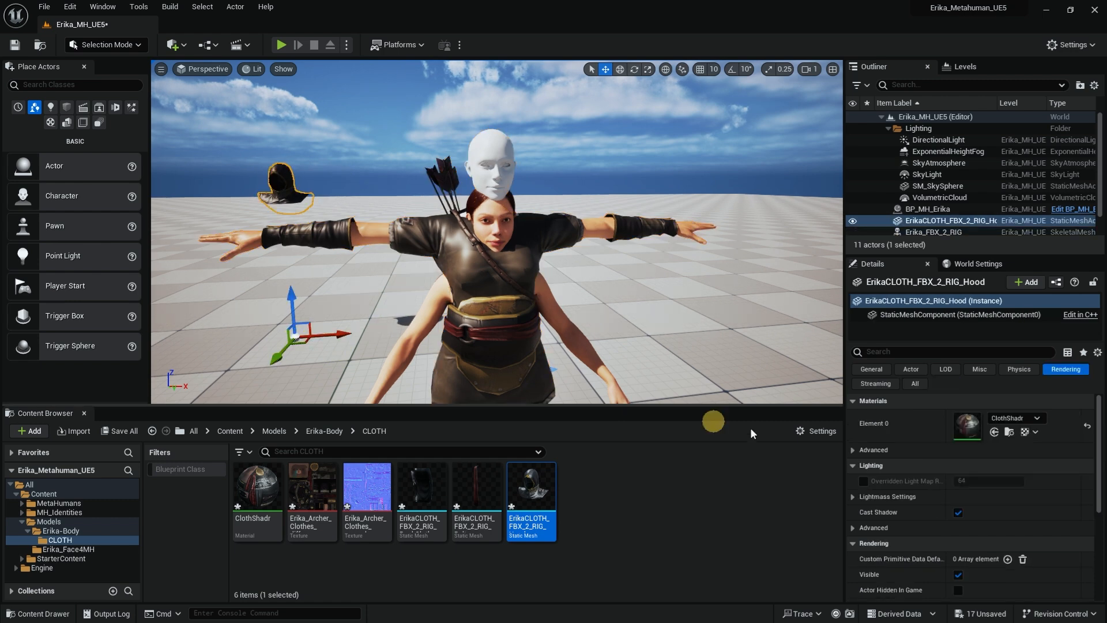
pyautogui.click(948, 316)
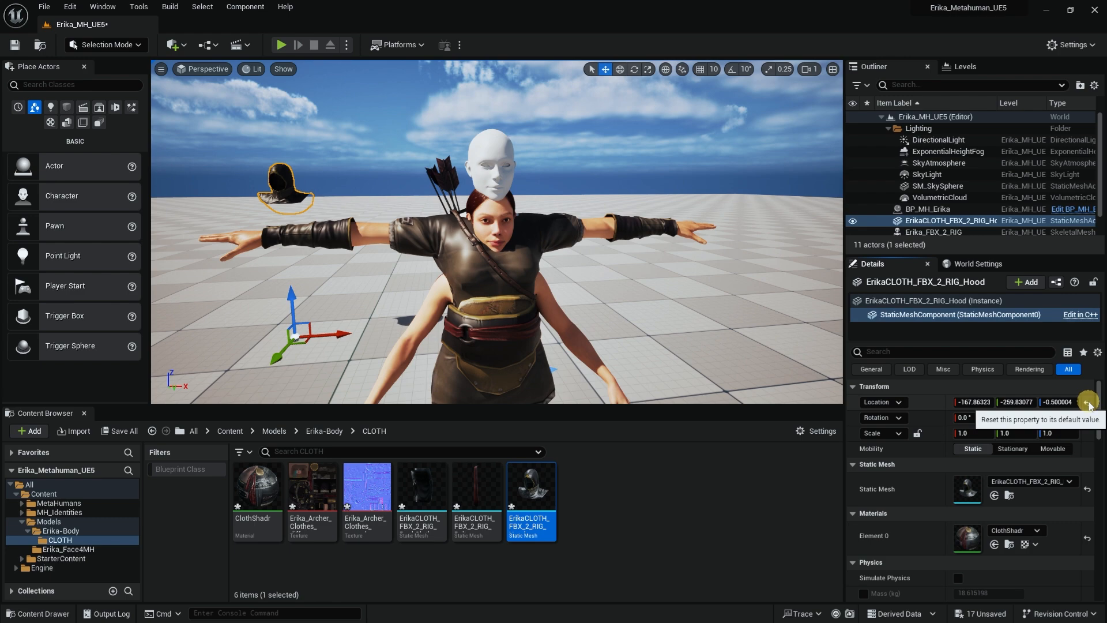
pyautogui.click(1087, 401)
pyautogui.press('f')
pyautogui.keyDown('alt'); pyautogui.moveTo(684, 293); pyautogui.dragTo(607, 283); pyautogui.keyUp('alt')
# Step: Hide the BP_MH_Erika actor in the level so only the clothed body and hood are shown
pyautogui.click(557, 321)
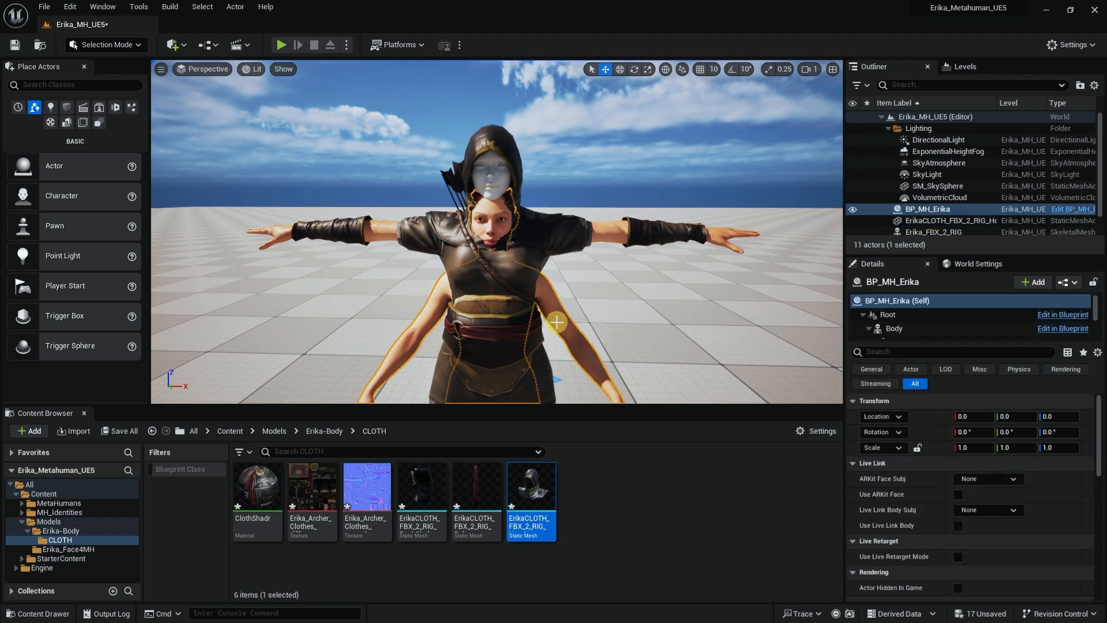
pyautogui.click(854, 210)
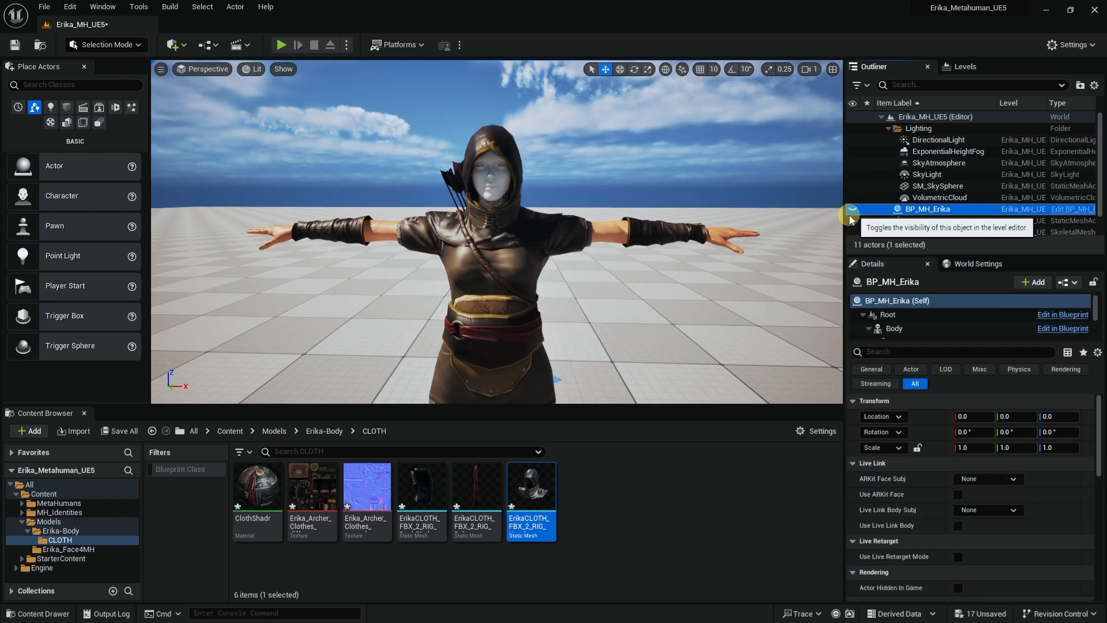
pyautogui.keyDown('alt'); pyautogui.moveTo(629, 247); pyautogui.dragTo(577, 299); pyautogui.keyUp('alt')
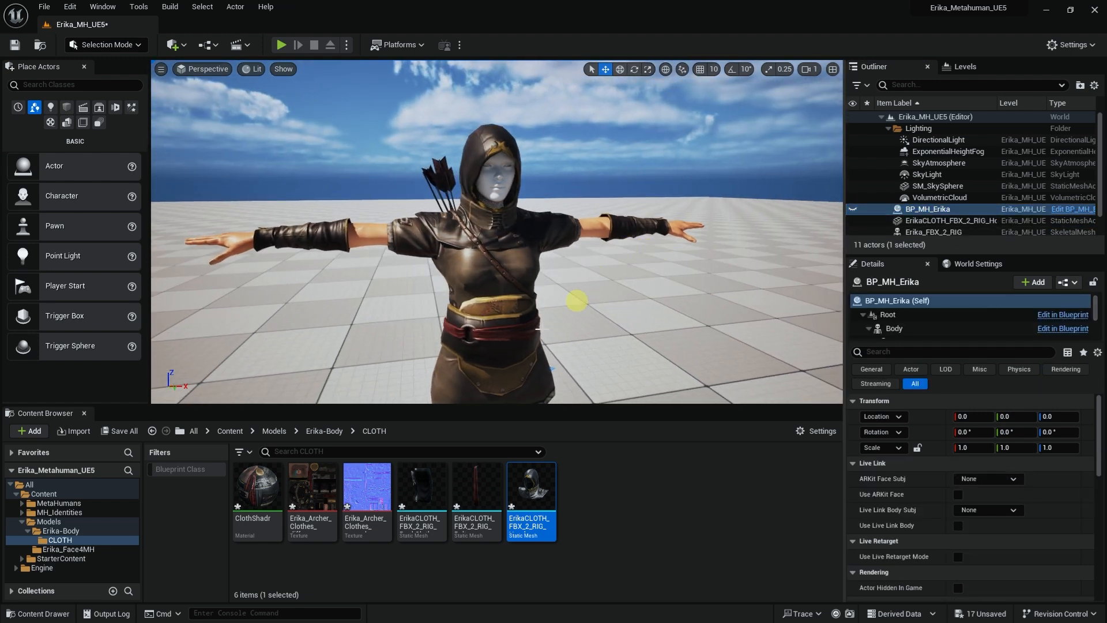
# Step: Place the BackCloth and Belt static meshes from the CLOTH folder in the level and reset the BackCloth's location to the default
pyautogui.click(481, 490)
pyautogui.keyDown('ctrl'); pyautogui.click(419, 490); pyautogui.keyUp('ctrl')
pyautogui.moveTo(481, 489); pyautogui.dragTo(331, 330)
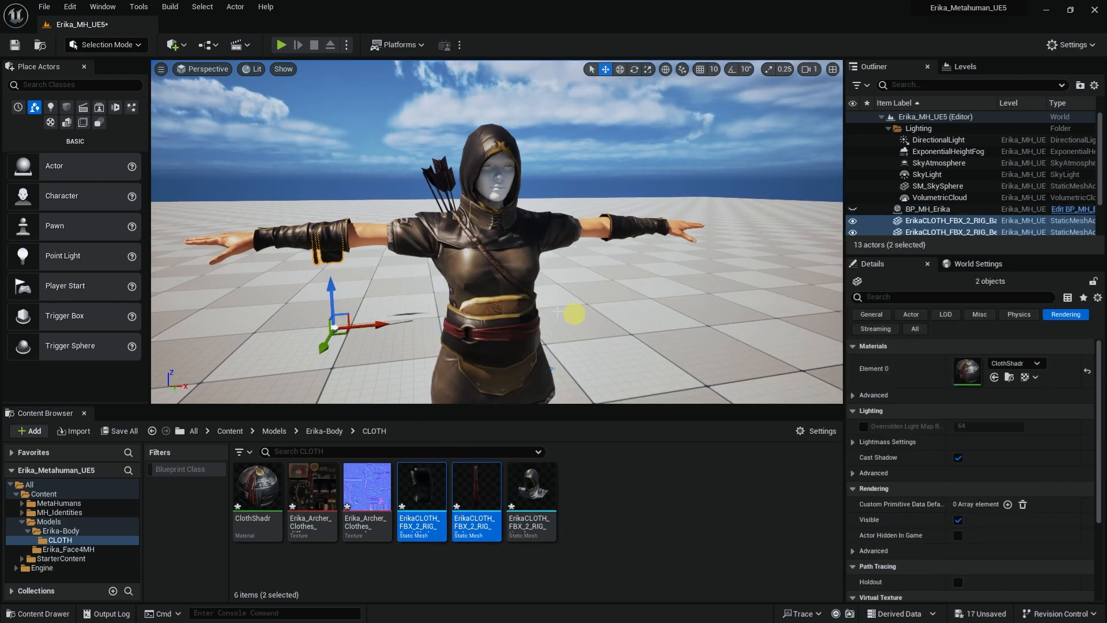
pyautogui.click(918, 224)
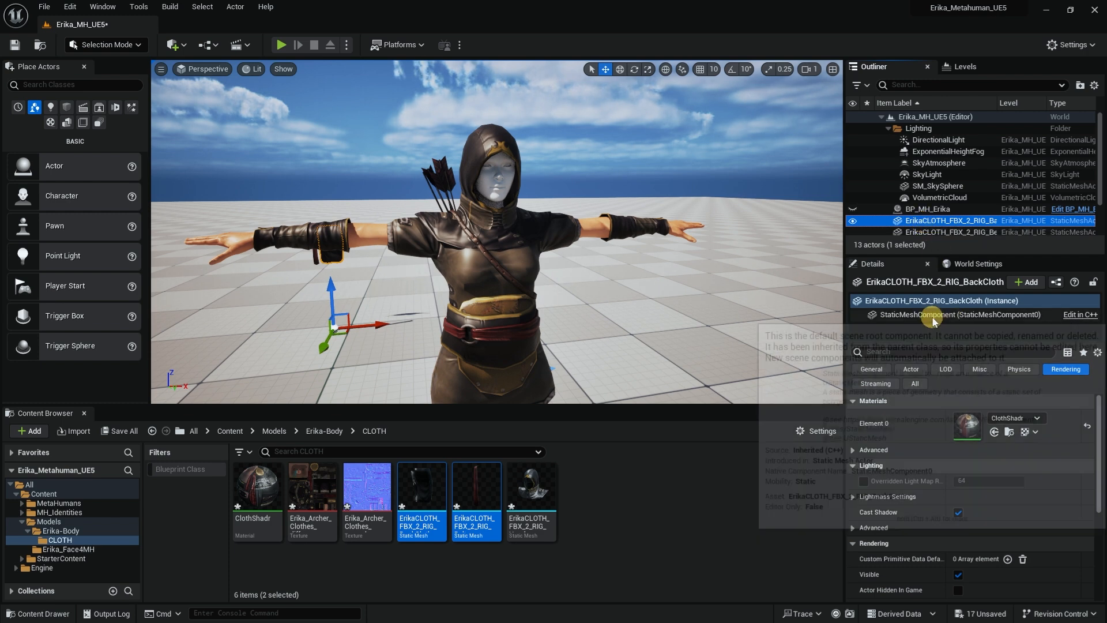
pyautogui.click(933, 316)
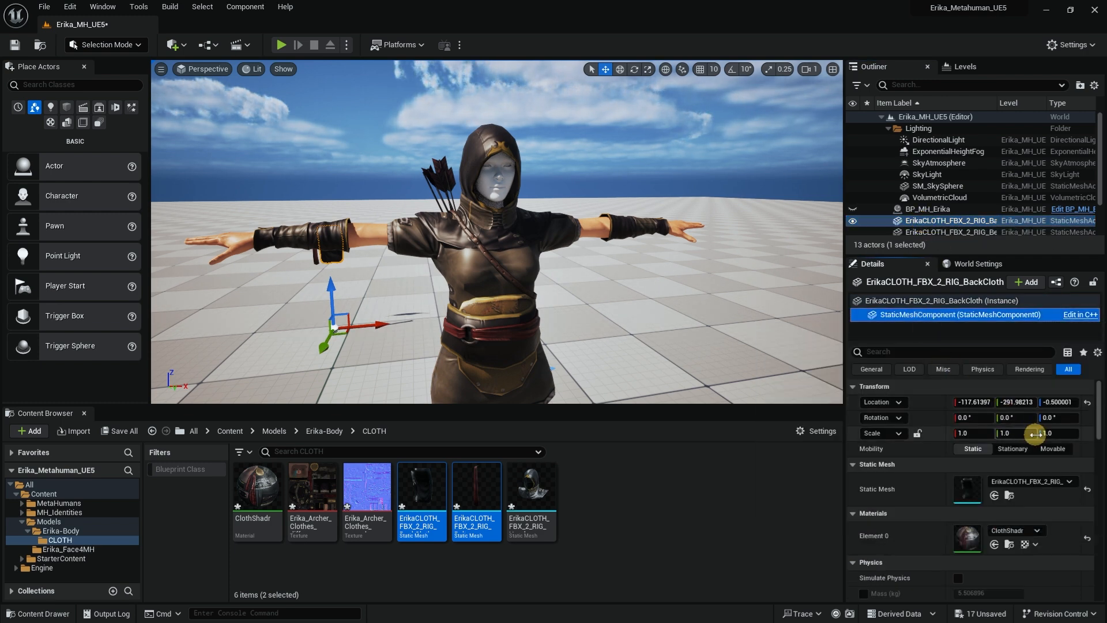
pyautogui.click(1087, 402)
pyautogui.keyDown('alt'); pyautogui.moveTo(606, 277); pyautogui.dragTo(404, 276); pyautogui.keyUp('alt')
# Step: Reset the ErikaCLOTH_FBX_2_RIG_Belt actor's location to the default so it lines up with the body
pyautogui.click(946, 233)
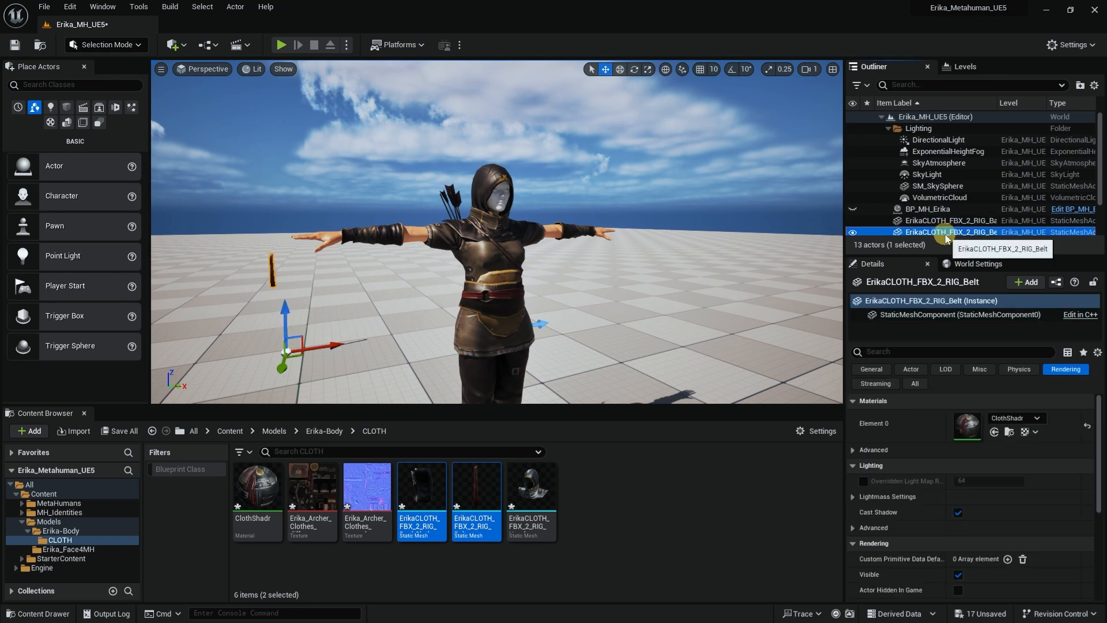
pyautogui.click(987, 314)
pyautogui.click(1087, 403)
pyautogui.keyDown('alt'); pyautogui.moveTo(611, 287); pyautogui.dragTo(492, 267); pyautogui.keyUp('alt')
pyautogui.click(630, 197)
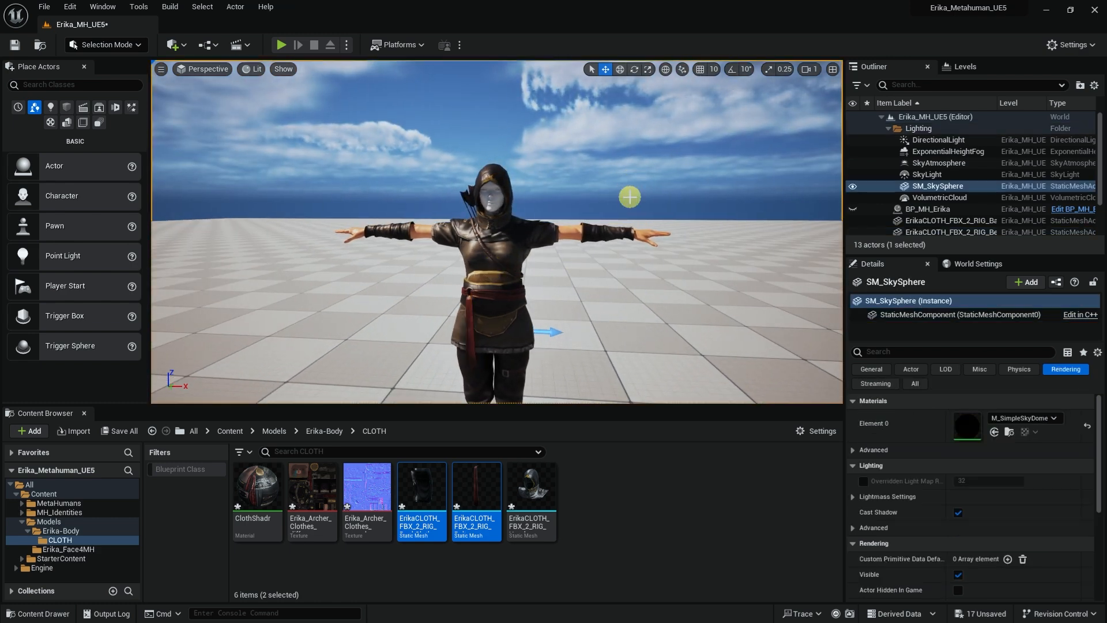
pyautogui.keyDown('alt'); pyautogui.moveTo(608, 250); pyautogui.dragTo(594, 277); pyautogui.keyUp('alt')
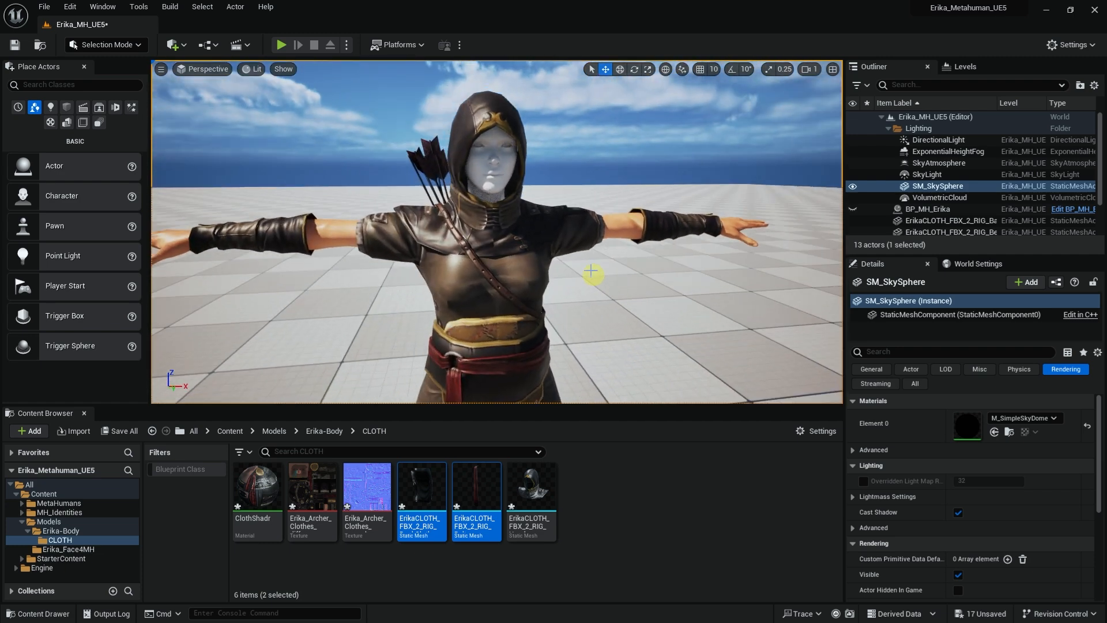
# Step: Delete the hood, belt and back cloth static mesh actors from the level, keeping the Erika_FBX_2_RIG body
pyautogui.click(520, 176)
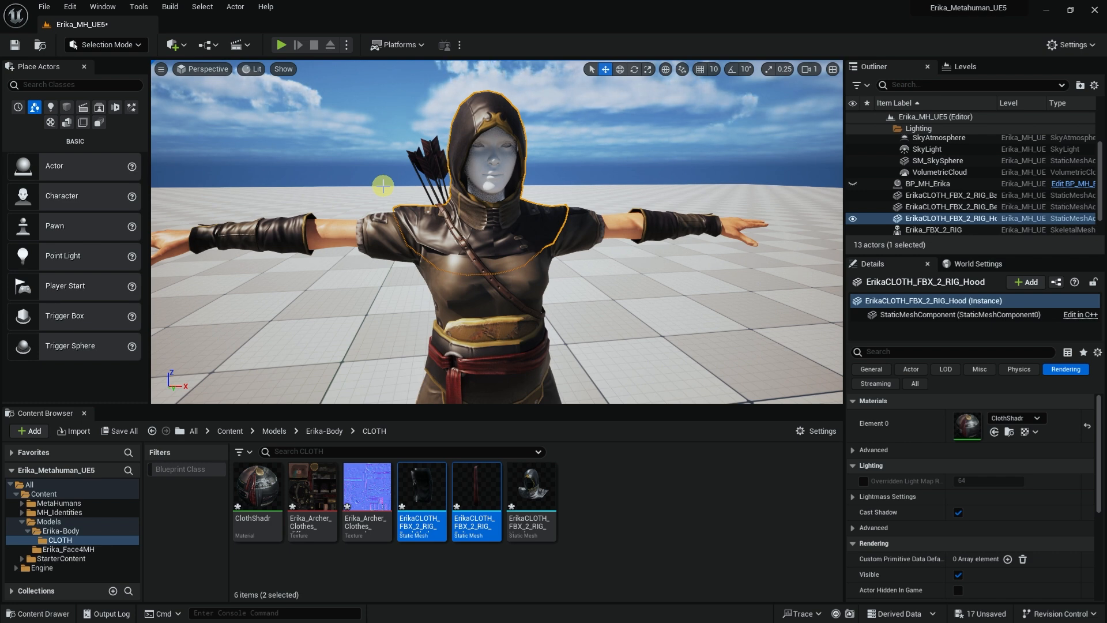
pyautogui.keyDown('alt'); pyautogui.moveTo(554, 200); pyautogui.dragTo(583, 232); pyautogui.keyUp('alt')
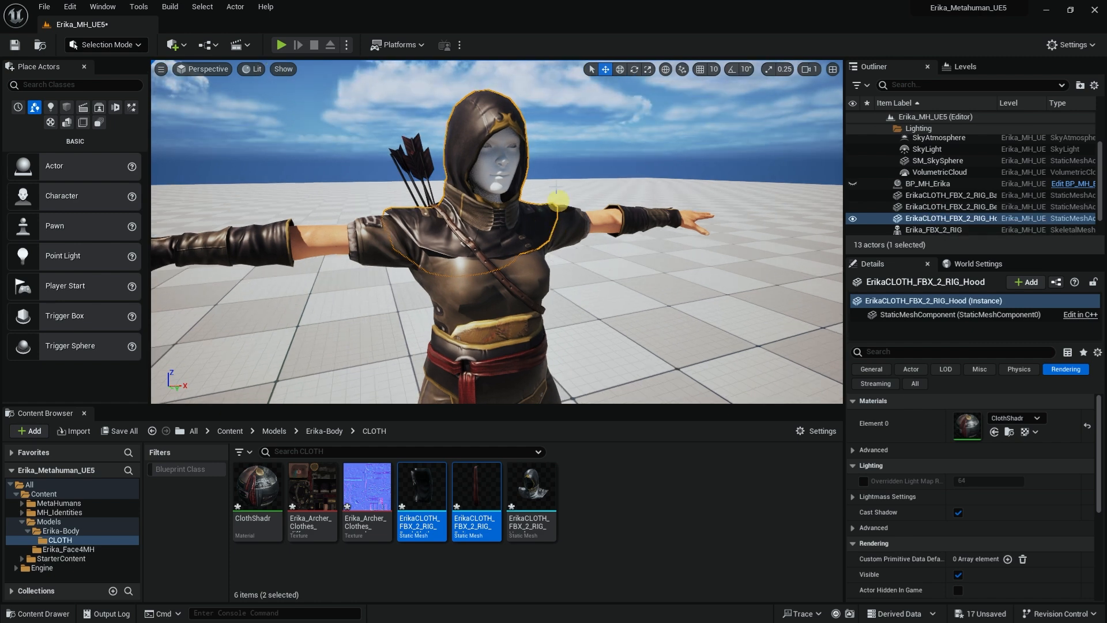
pyautogui.keyDown('alt'); pyautogui.moveTo(568, 283); pyautogui.dragTo(537, 244); pyautogui.keyUp('alt')
pyautogui.keyDown('ctrl'); pyautogui.click(533, 194); pyautogui.keyUp('ctrl')
pyautogui.keyDown('alt'); pyautogui.moveTo(554, 207); pyautogui.dragTo(748, 231); pyautogui.keyUp('alt')
pyautogui.keyDown('ctrl'); pyautogui.click(415, 223); pyautogui.keyUp('ctrl')
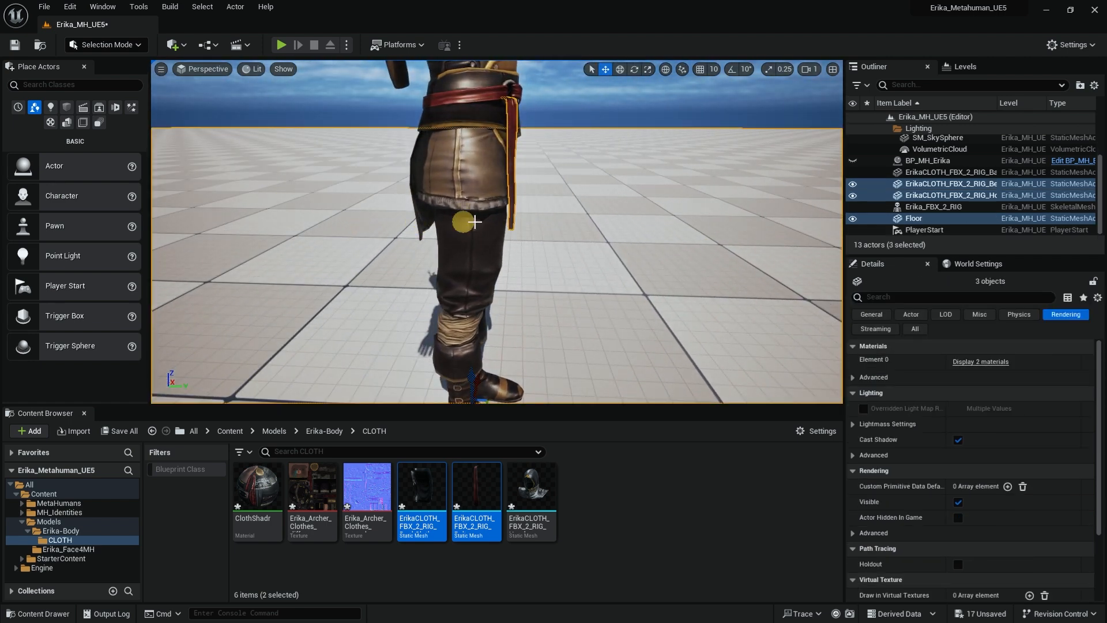
pyautogui.keyDown('alt'); pyautogui.moveTo(425, 221); pyautogui.dragTo(671, 185); pyautogui.keyUp('alt')
pyautogui.click(432, 227)
pyautogui.keyDown('ctrl'); pyautogui.click(527, 173); pyautogui.keyUp('ctrl')
pyautogui.moveTo(593, 168)
pyautogui.keyDown('alt'); pyautogui.mouseDown()
pyautogui.moveTo(592, 227)
pyautogui.moveTo(603, 172)
pyautogui.mouseUp(); pyautogui.keyUp('alt')
pyautogui.keyDown('ctrl'); pyautogui.click(432, 213); pyautogui.keyUp('ctrl')
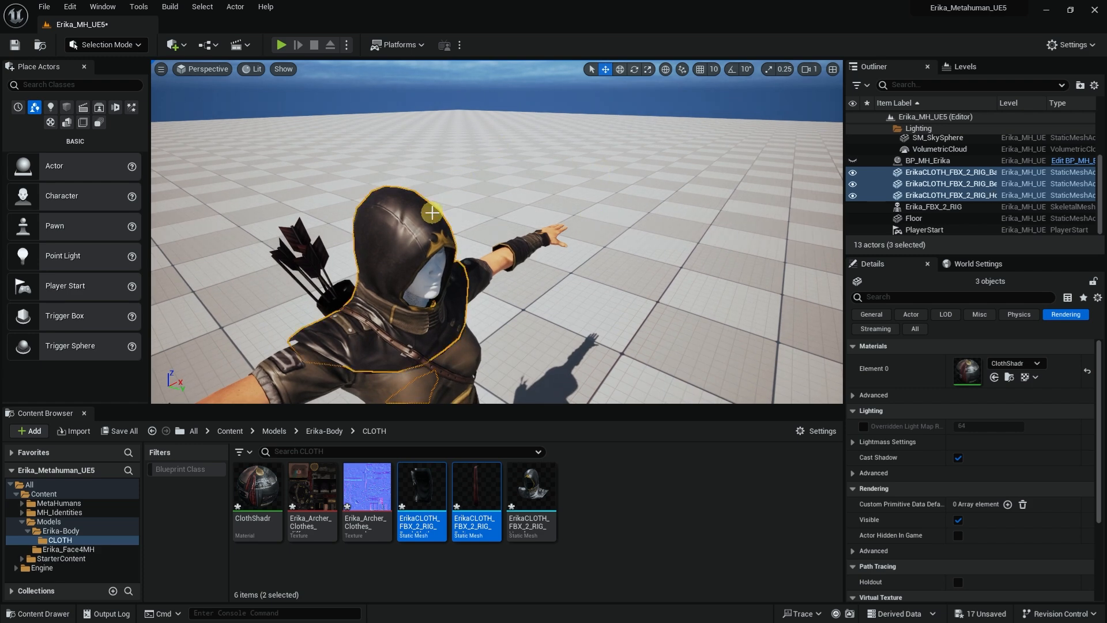
pyautogui.press('Delete')
pyautogui.keyDown('alt'); pyautogui.moveTo(558, 232); pyautogui.dragTo(548, 259); pyautogui.keyUp('alt')
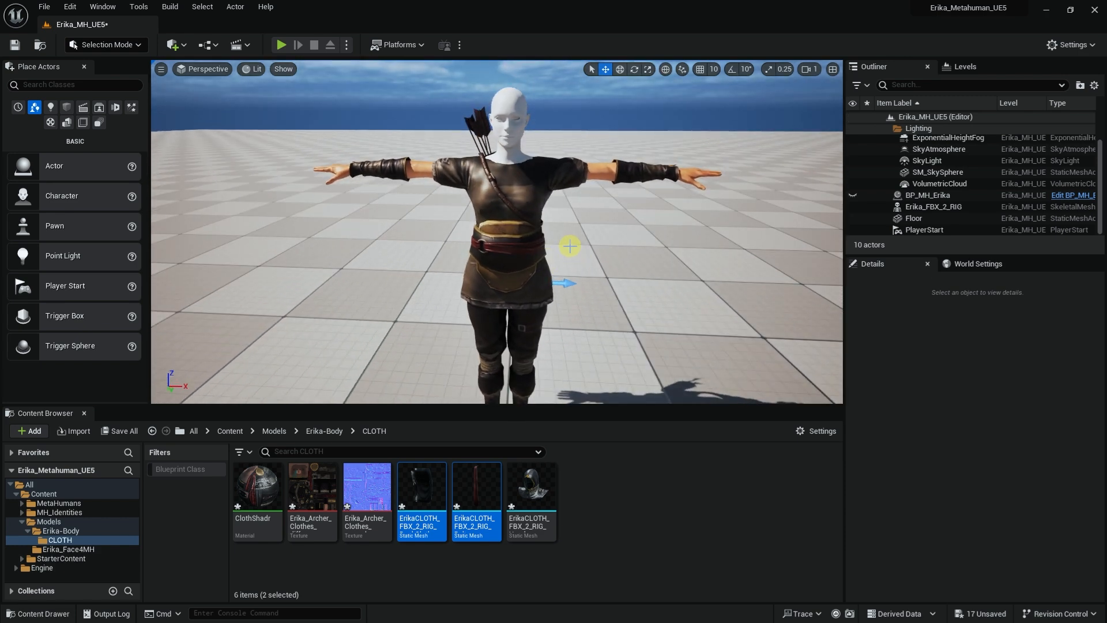
# Step: Save all changes in the project and return to the top-level Content folder
pyautogui.hotkey('ctrl', 'shift', 's')
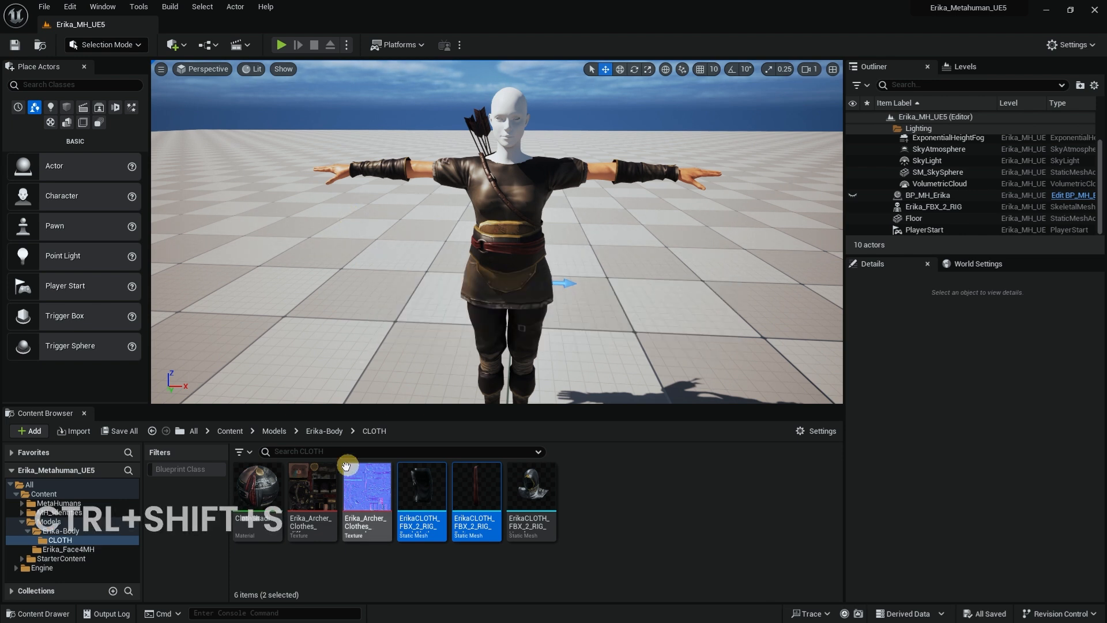
pyautogui.click(230, 431)
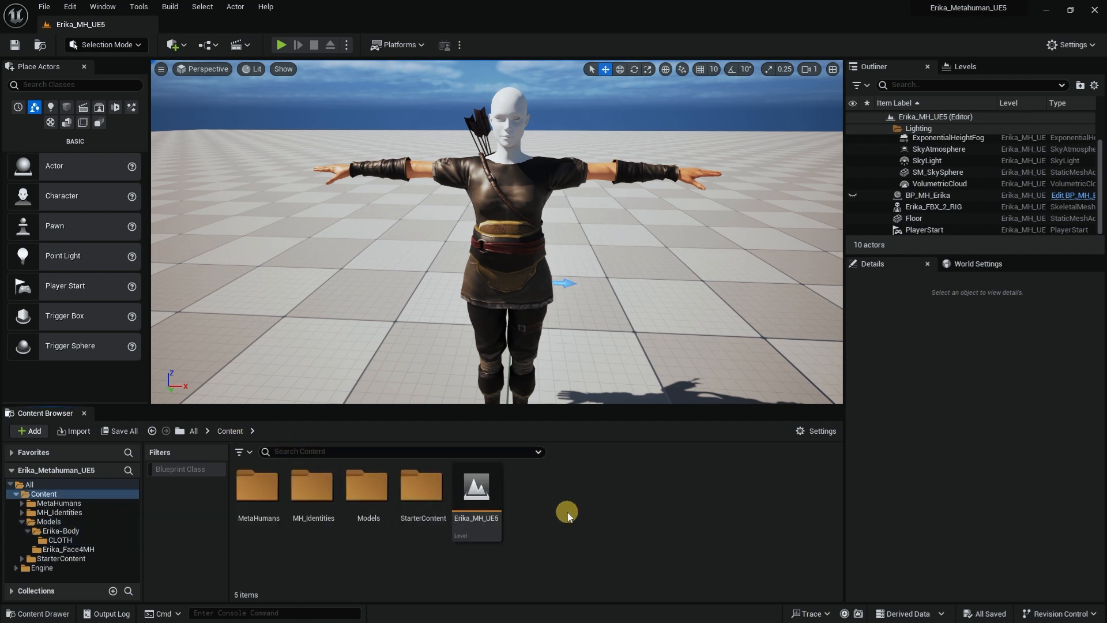
pyautogui.scroll(-3, 582, 264)
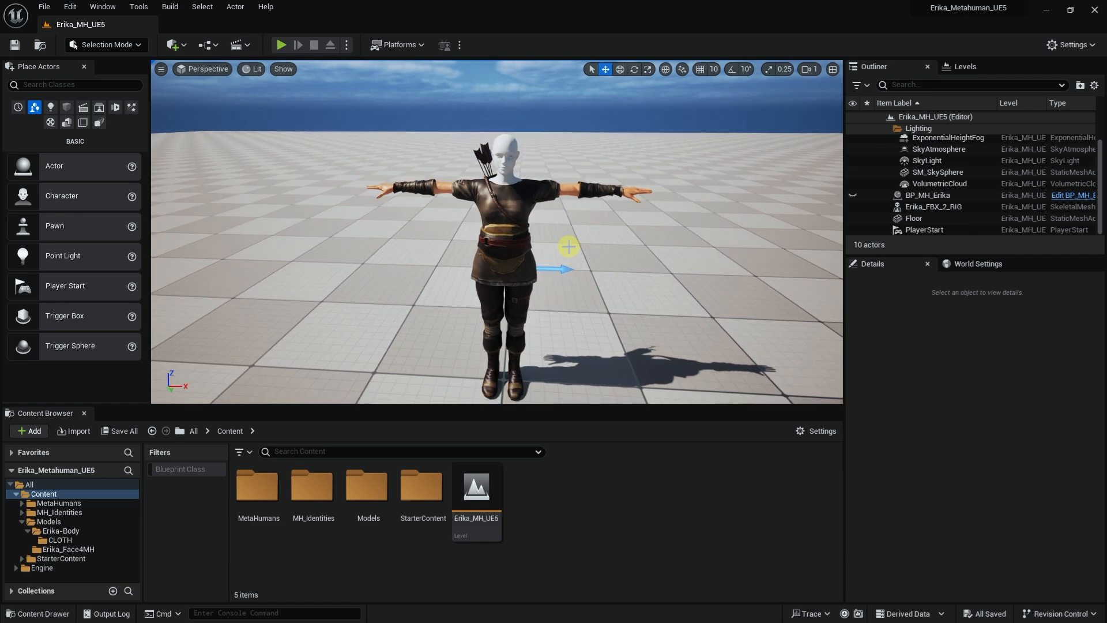
pyautogui.moveTo(582, 250)
pyautogui.mouseDown(button='right')
pyautogui.moveTo(557, 240)
pyautogui.moveTo(599, 262)
pyautogui.mouseUp(button='right')
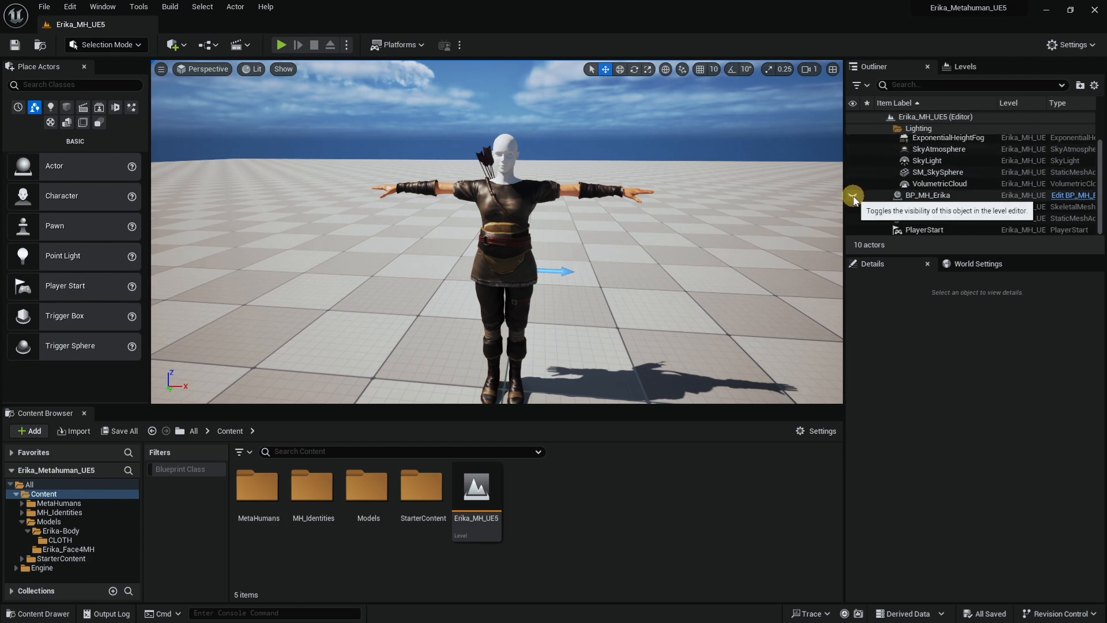
# Step: Unhide the BP_MH_Erika actor and snap it down to the surface beneath it
pyautogui.click(853, 196)
pyautogui.moveTo(698, 223); pyautogui.dragTo(736, 225, button='right')
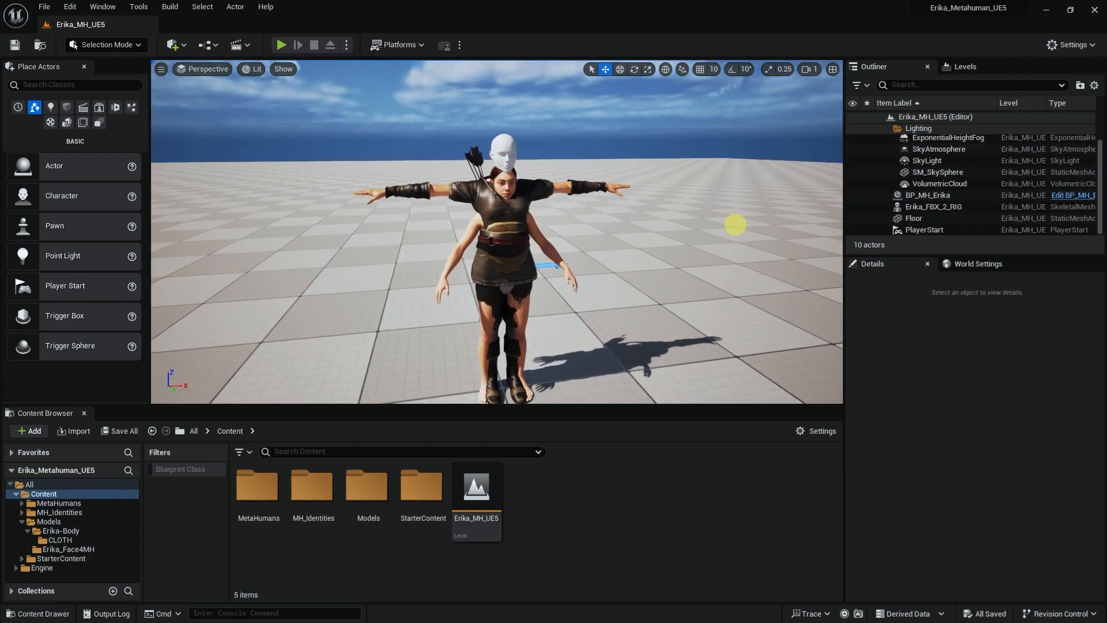
pyautogui.click(539, 254)
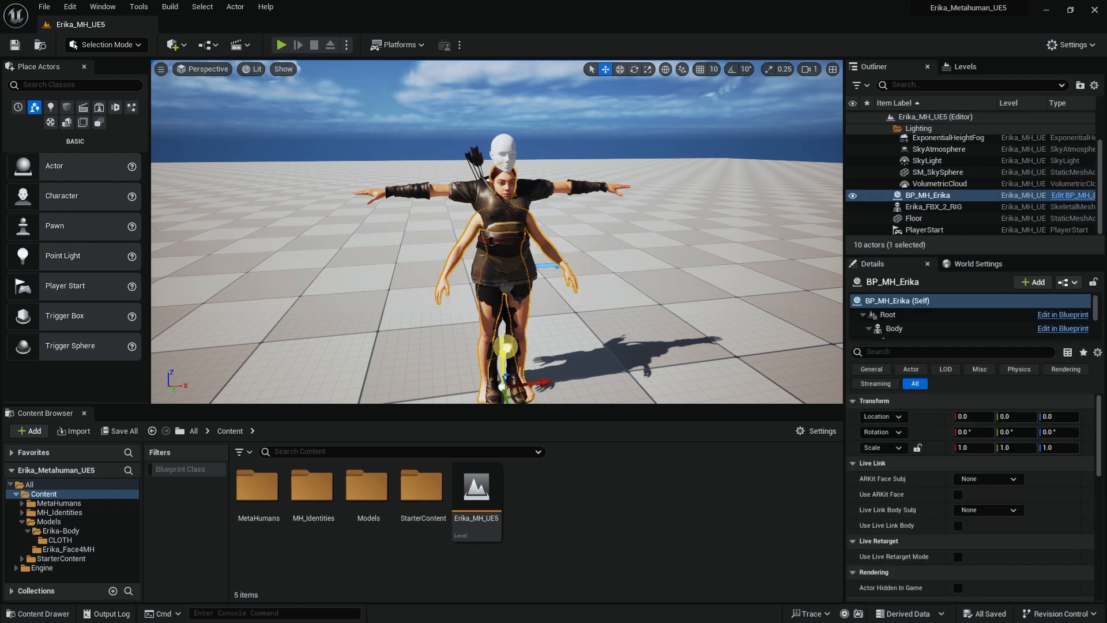
pyautogui.press('End')
pyautogui.press('End')
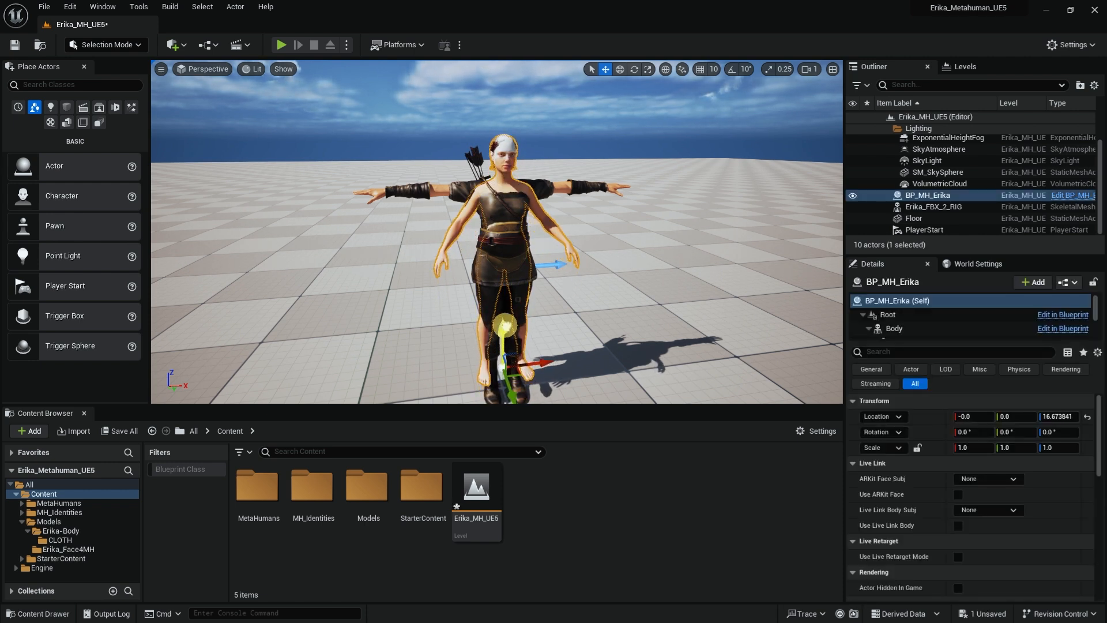
# Step: Examine the MetaHuman's head and hair against the clothed body from several angles, and hide the BP_MH_Erika actor again
pyautogui.scroll(3, 510, 326)
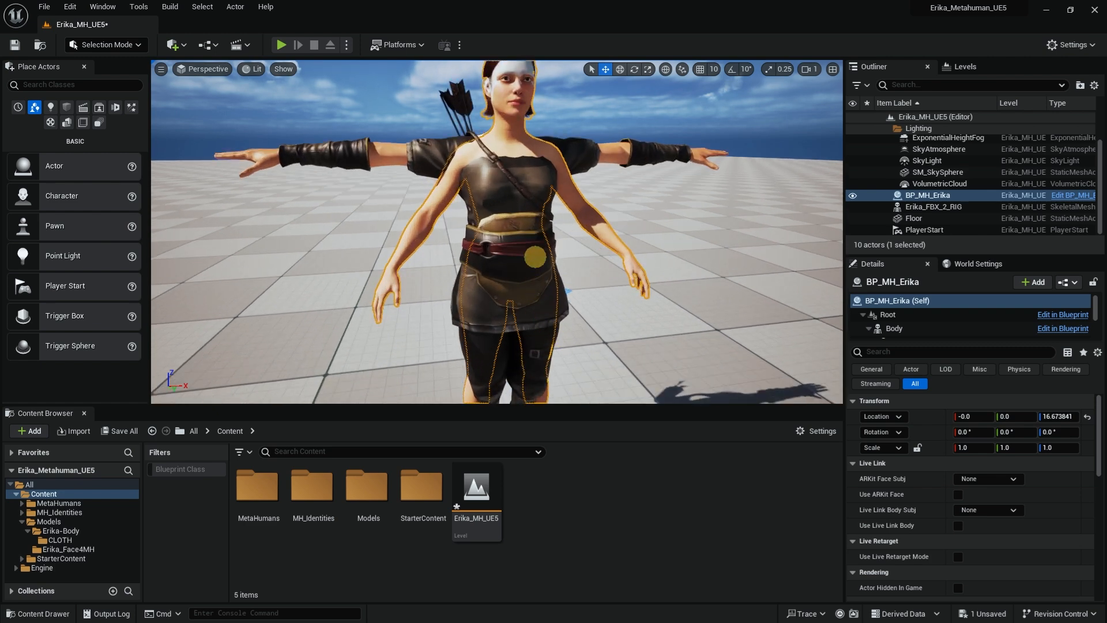
pyautogui.keyDown('alt'); pyautogui.moveTo(511, 329); pyautogui.dragTo(511, 248); pyautogui.keyUp('alt')
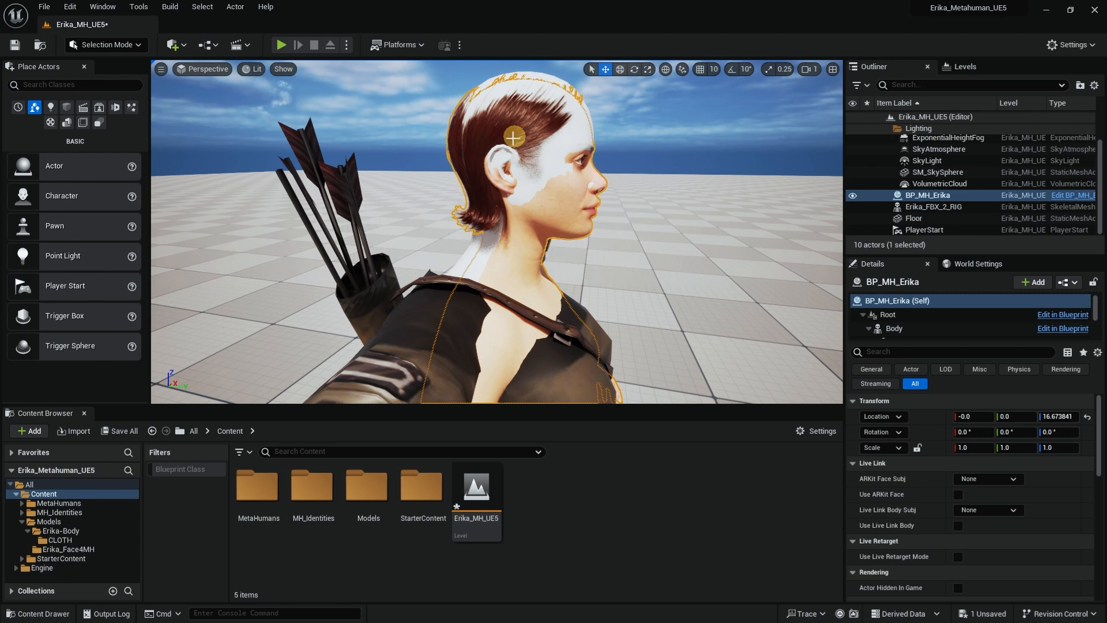
pyautogui.keyDown('alt'); pyautogui.moveTo(619, 201); pyautogui.dragTo(525, 203); pyautogui.keyUp('alt')
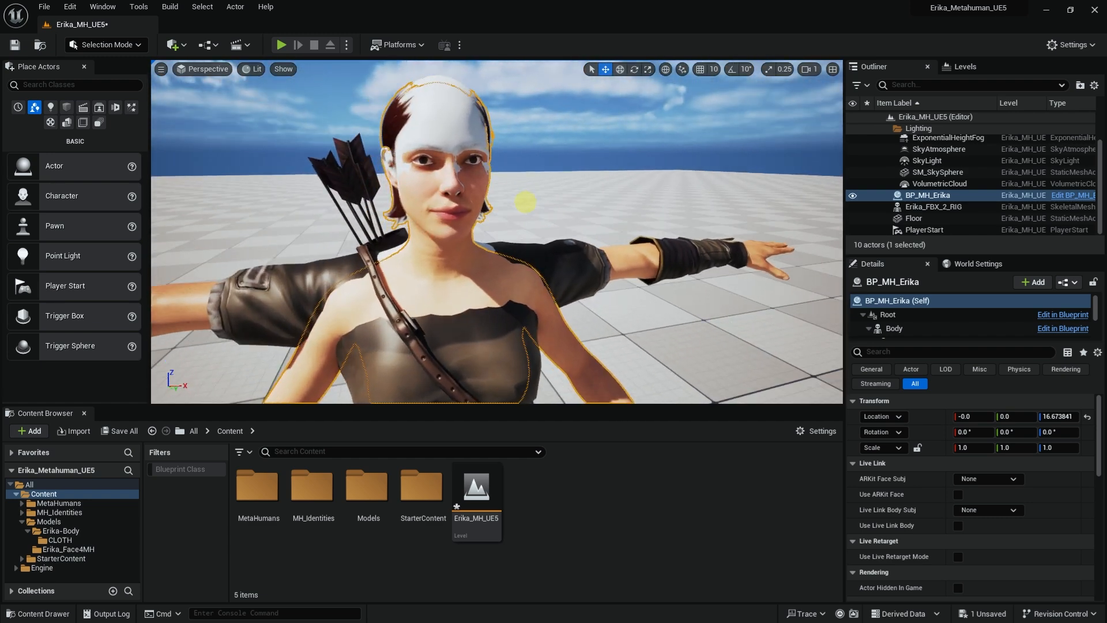
pyautogui.scroll(-5, 647, 259)
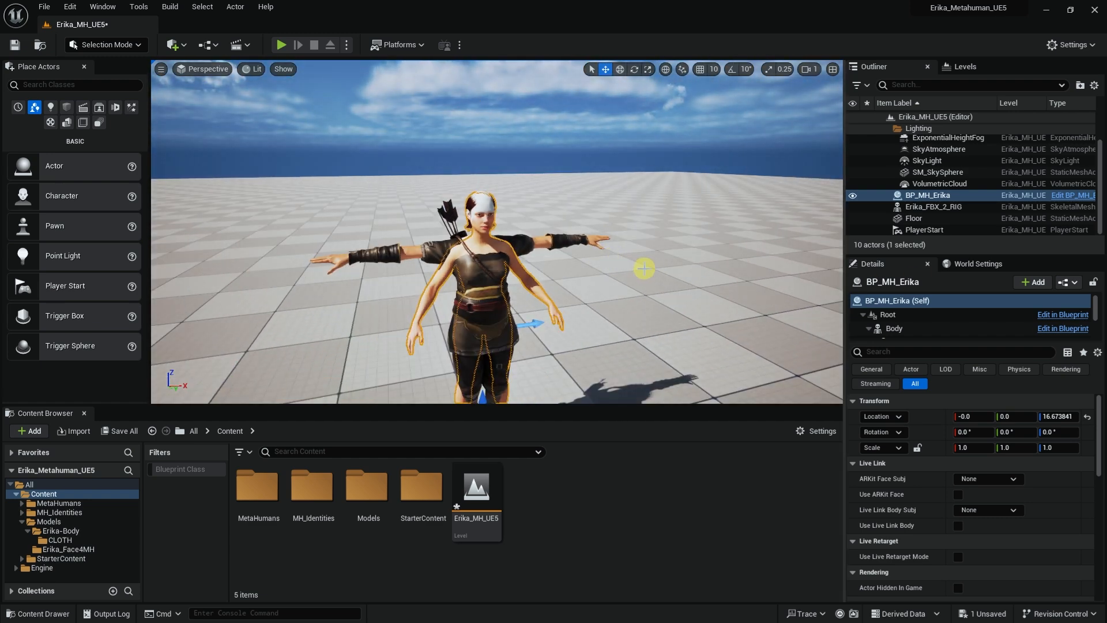
pyautogui.press('f')
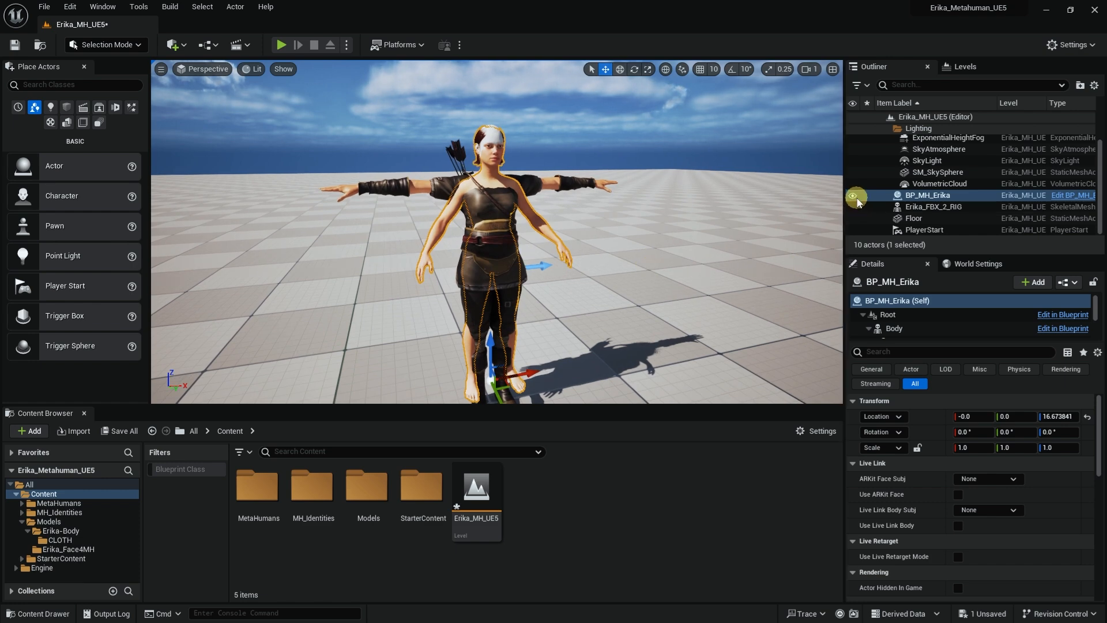
pyautogui.click(853, 196)
pyautogui.keyDown('alt'); pyautogui.moveTo(630, 195); pyautogui.dragTo(560, 235); pyautogui.keyUp('alt')
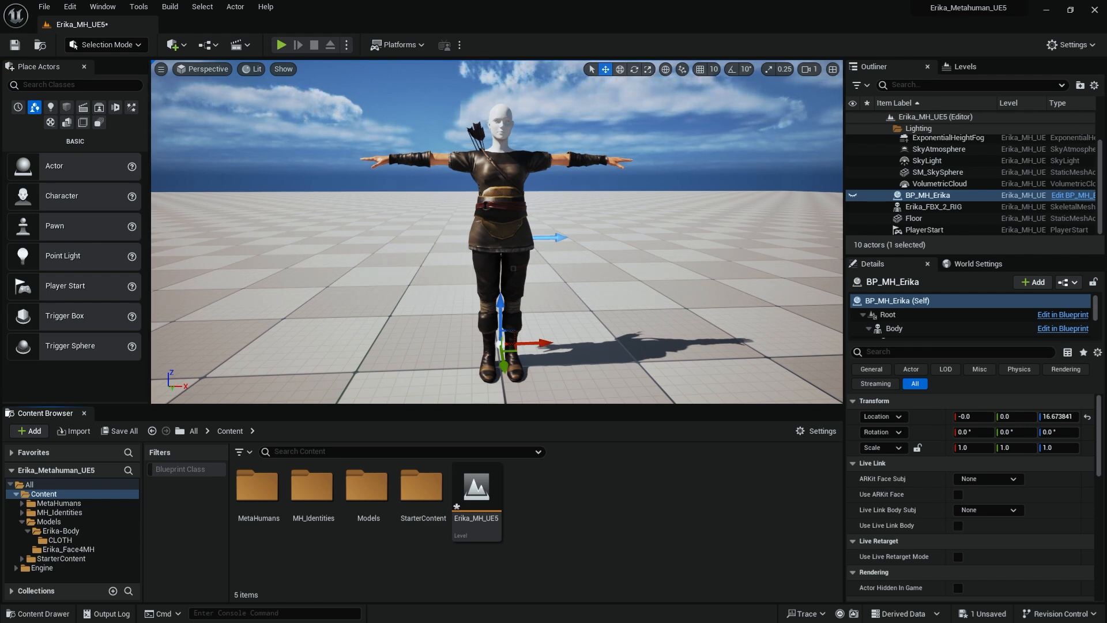
# Step: Switch to the Epic Games Launcher and add the Mannequins Pack to the Erika_Metahuman_UE5 project, replacing the existing files, and close the launcher
pyautogui.hotkey('alt', 'Tab')
pyautogui.click(477, 101)
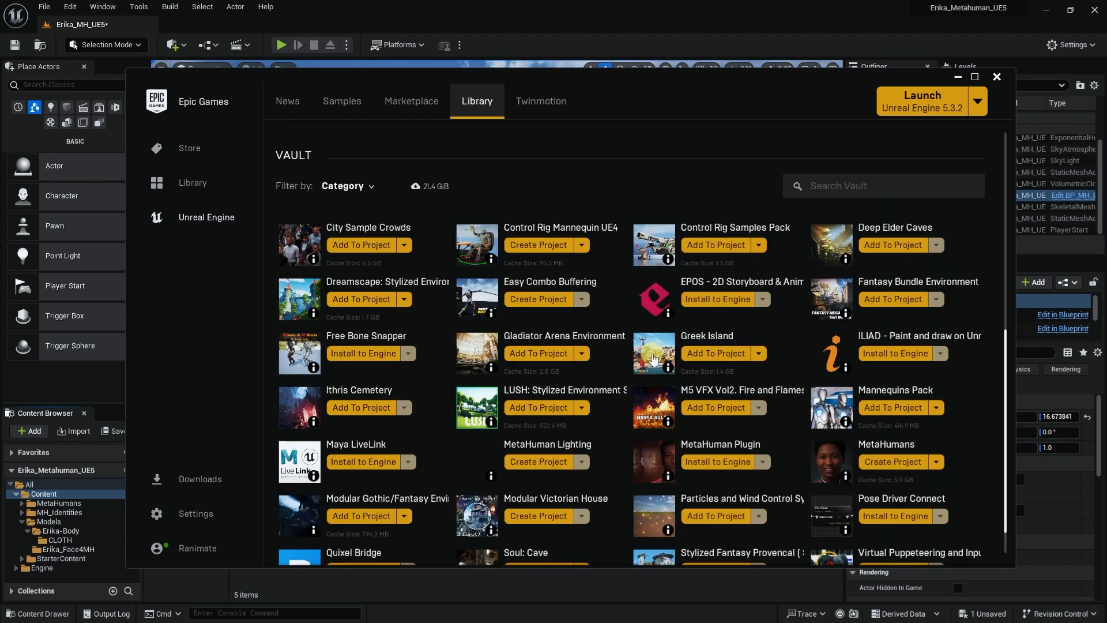
pyautogui.scroll(-2, 653, 360)
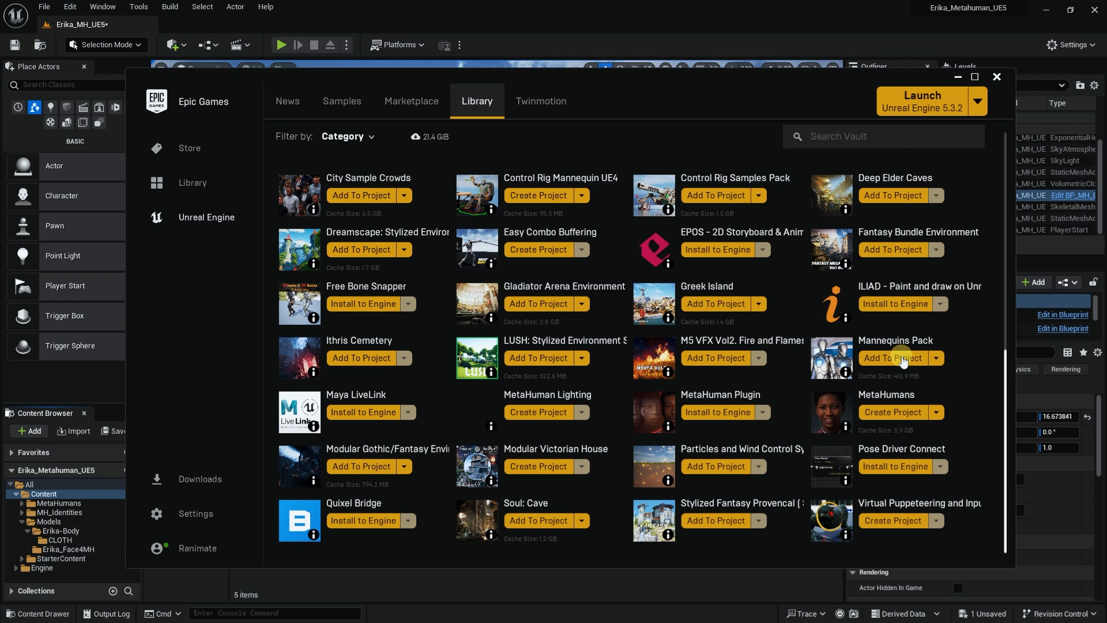
pyautogui.click(903, 359)
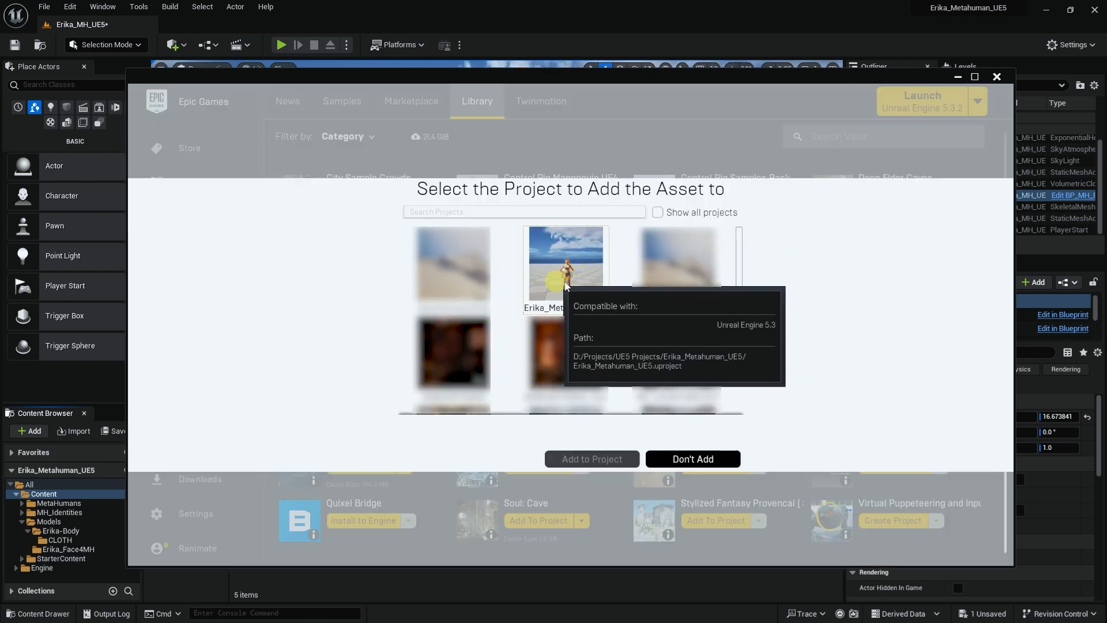
pyautogui.click(573, 271)
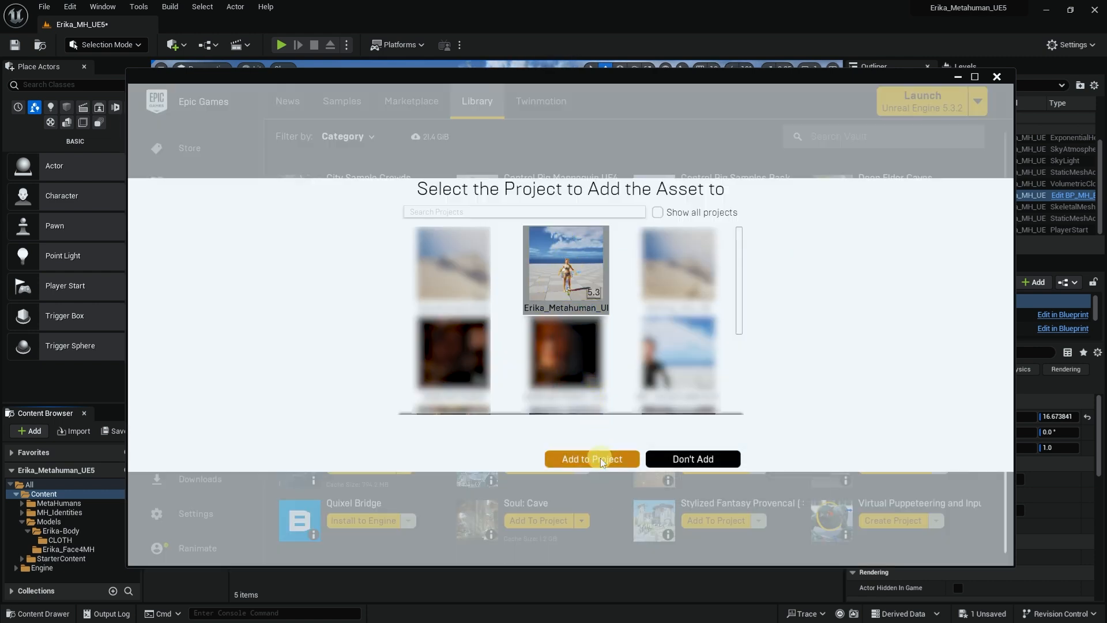
pyautogui.click(601, 458)
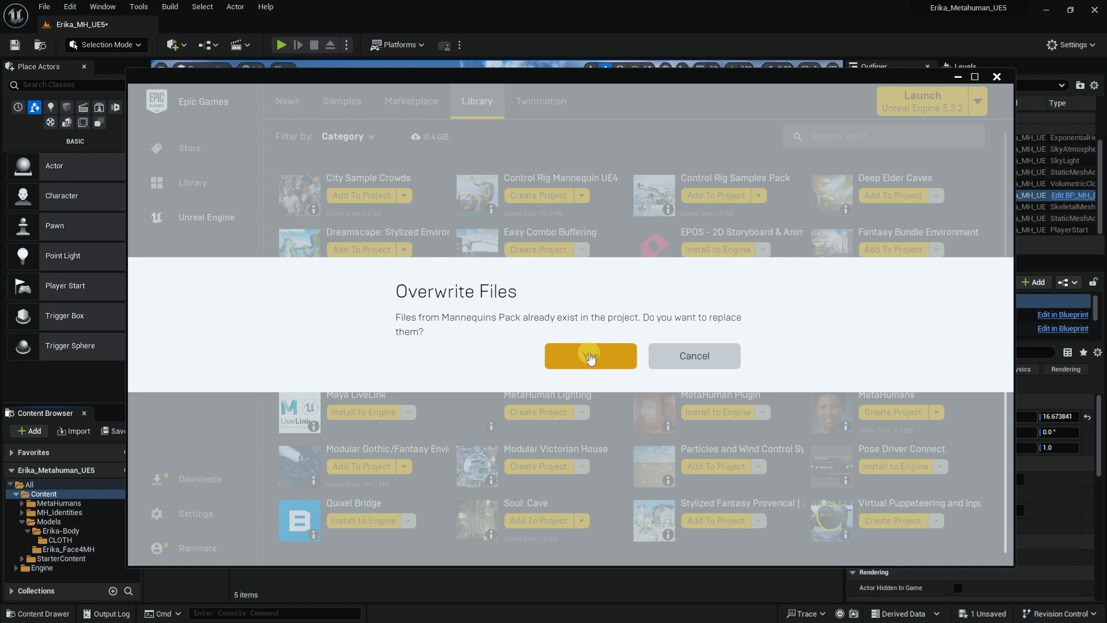
pyautogui.click(591, 356)
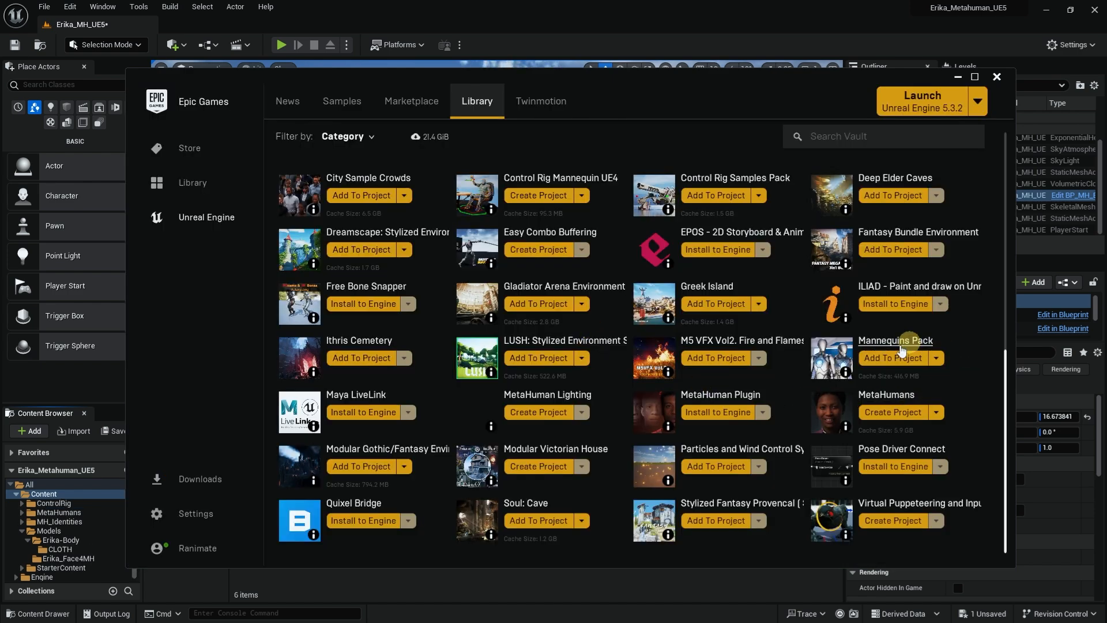
pyautogui.click(997, 78)
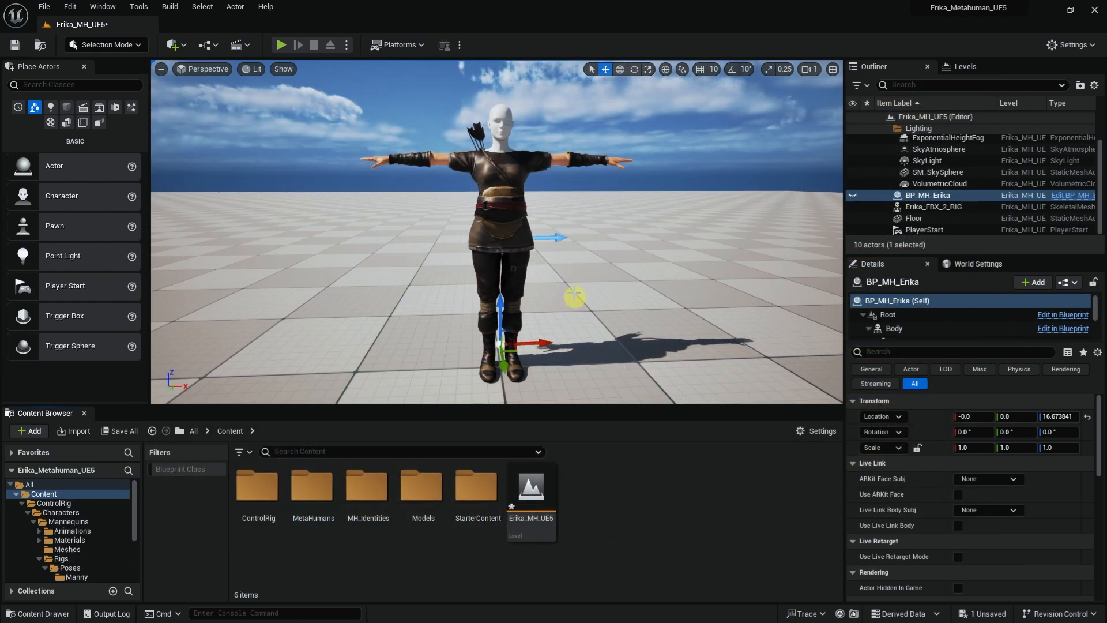
pyautogui.click(476, 495)
pyautogui.keyDown('ctrl'); pyautogui.click(424, 501); pyautogui.keyUp('ctrl')
pyautogui.keyDown('ctrl'); pyautogui.click(383, 501); pyautogui.keyUp('ctrl')
pyautogui.keyDown('ctrl'); pyautogui.click(317, 500); pyautogui.keyUp('ctrl')
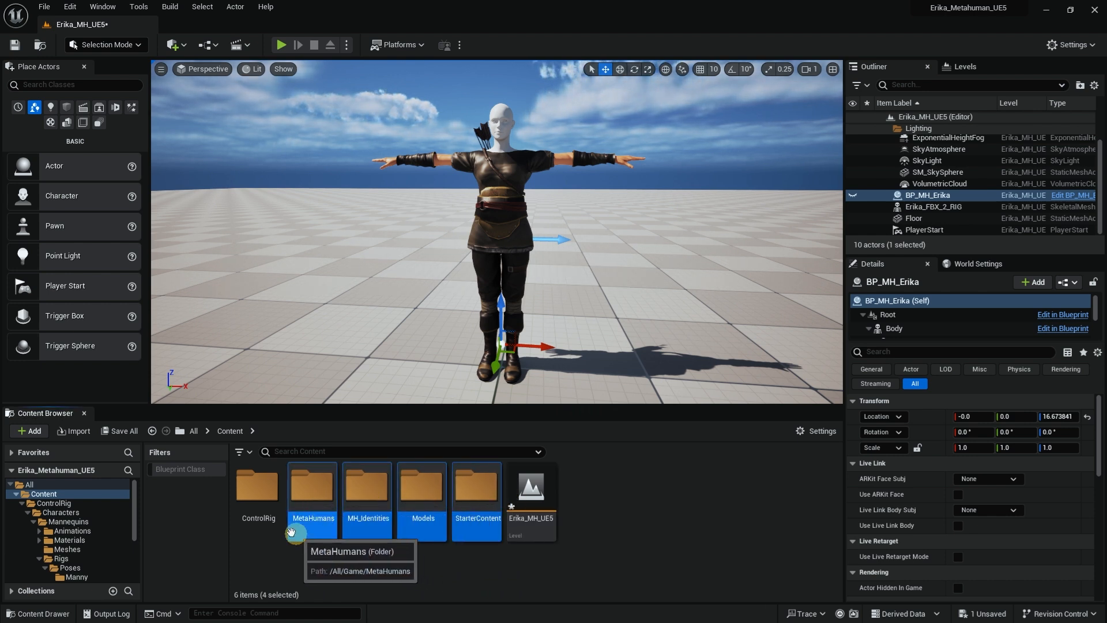
# Step: Open the Rigs folder inside ControlRig > Characters > Mannequins in the project content
pyautogui.click(245, 503)
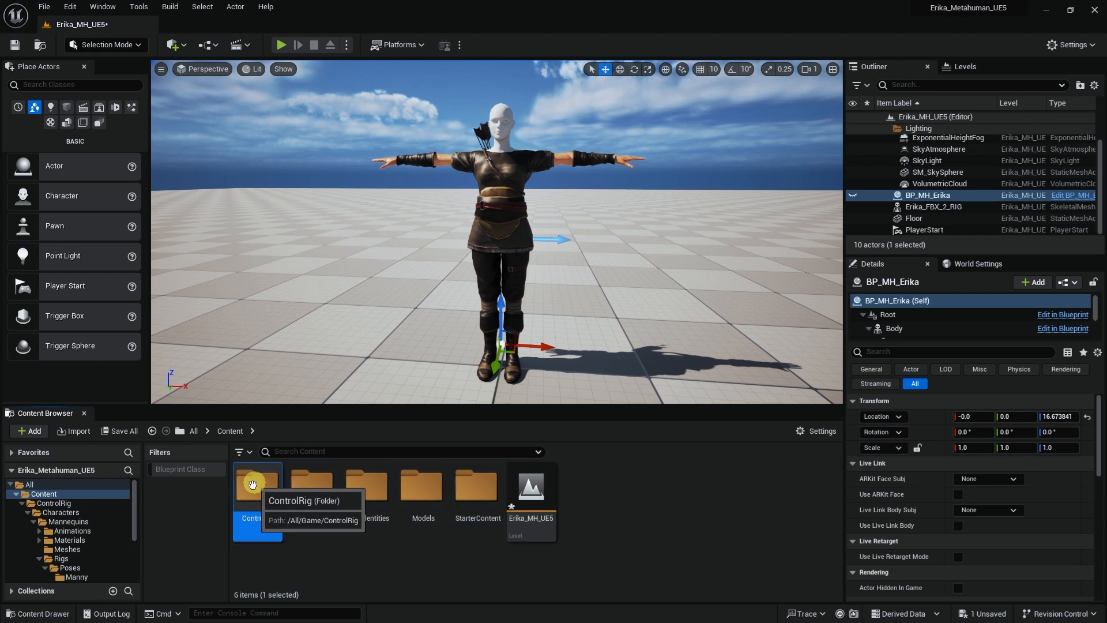
pyautogui.doubleClick(254, 492)
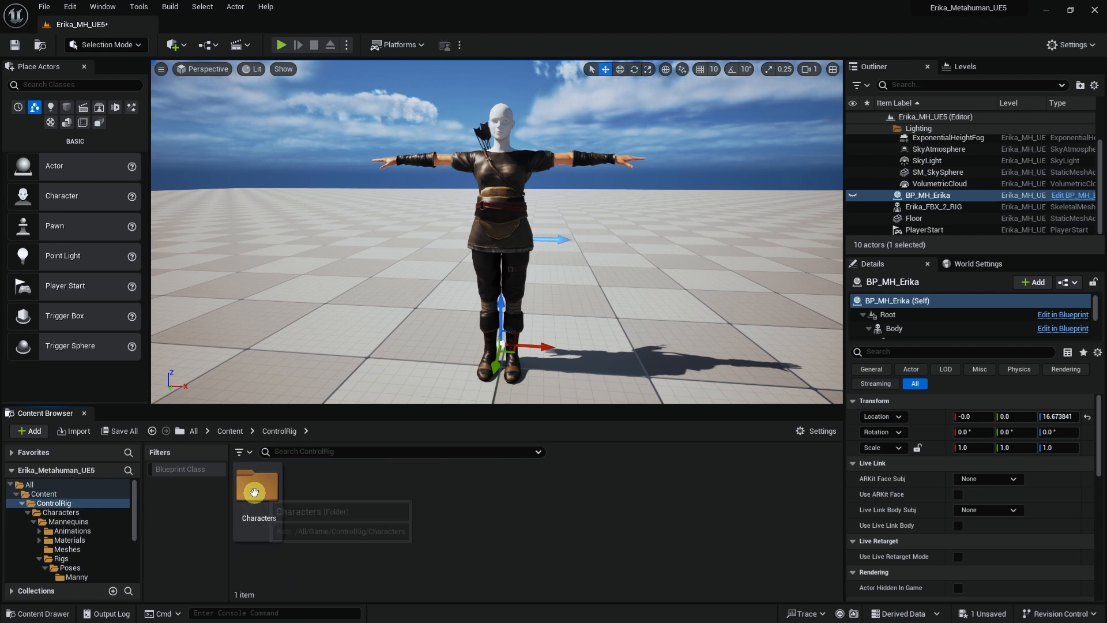
pyautogui.doubleClick(254, 492)
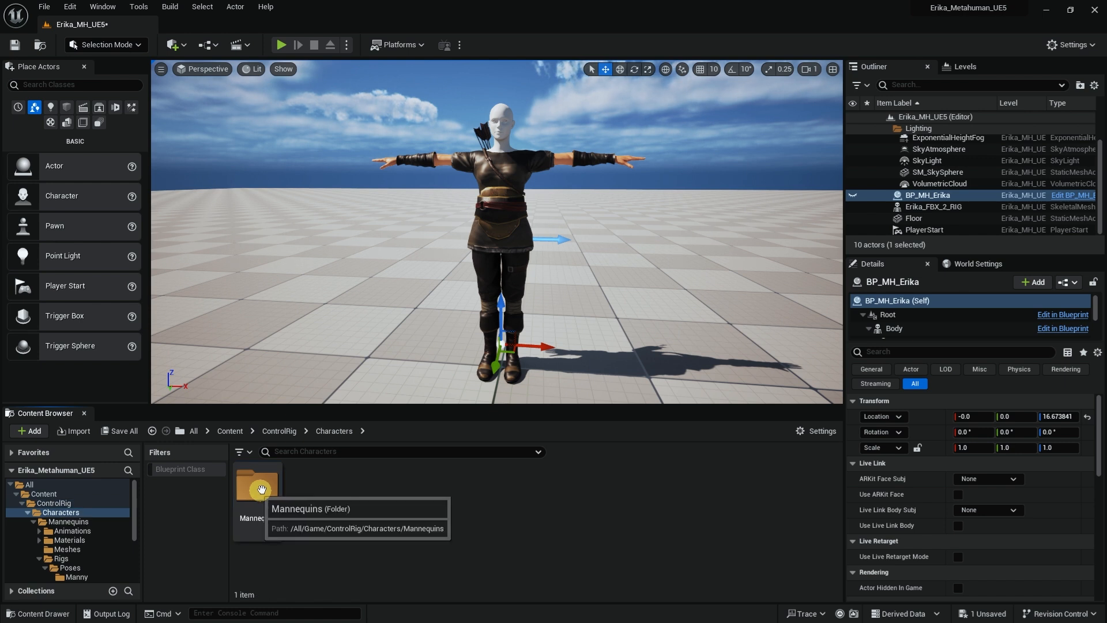
pyautogui.doubleClick(254, 492)
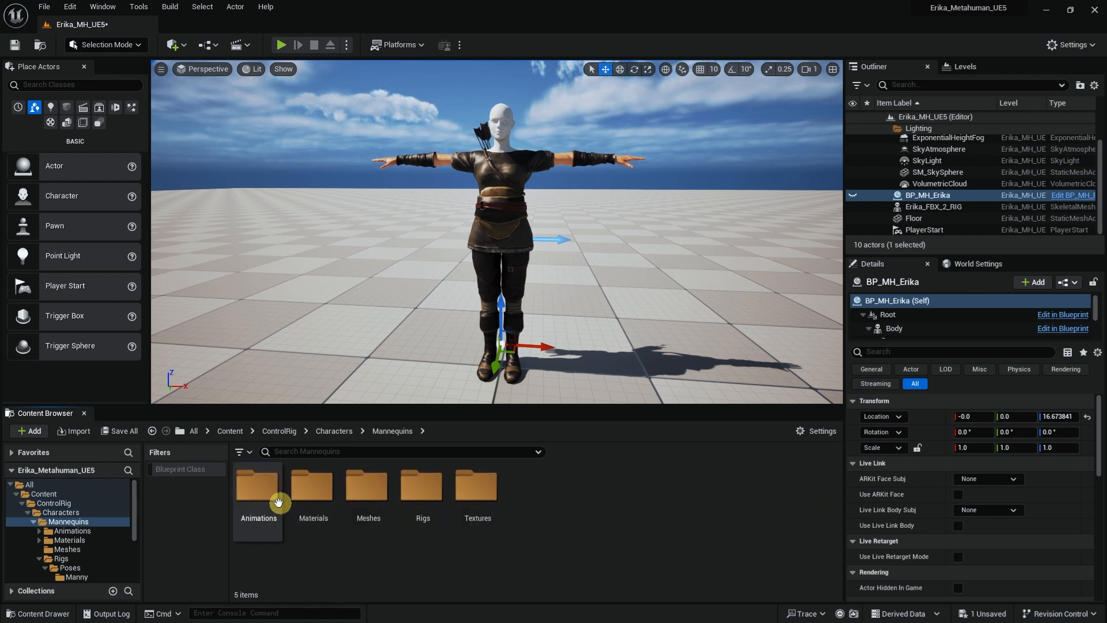
pyautogui.doubleClick(418, 499)
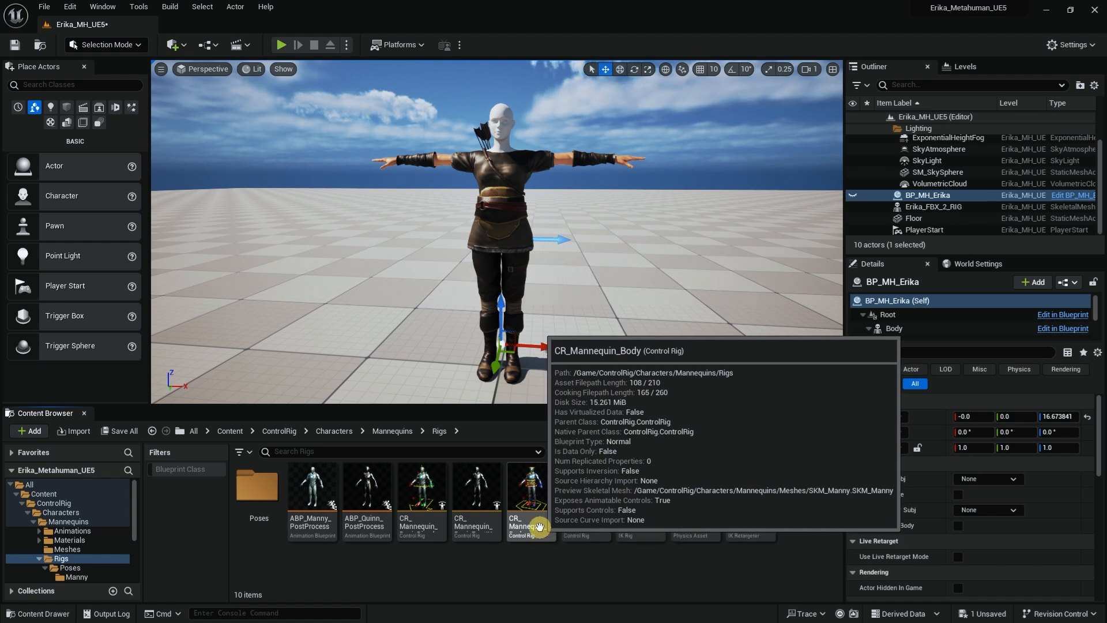
# Step: Open the CR_Mannequin_BasicBiped and CR_Mannequin_Body control rigs in turn, examine their controls on the preview mannequin, and close each one
pyautogui.click(539, 527)
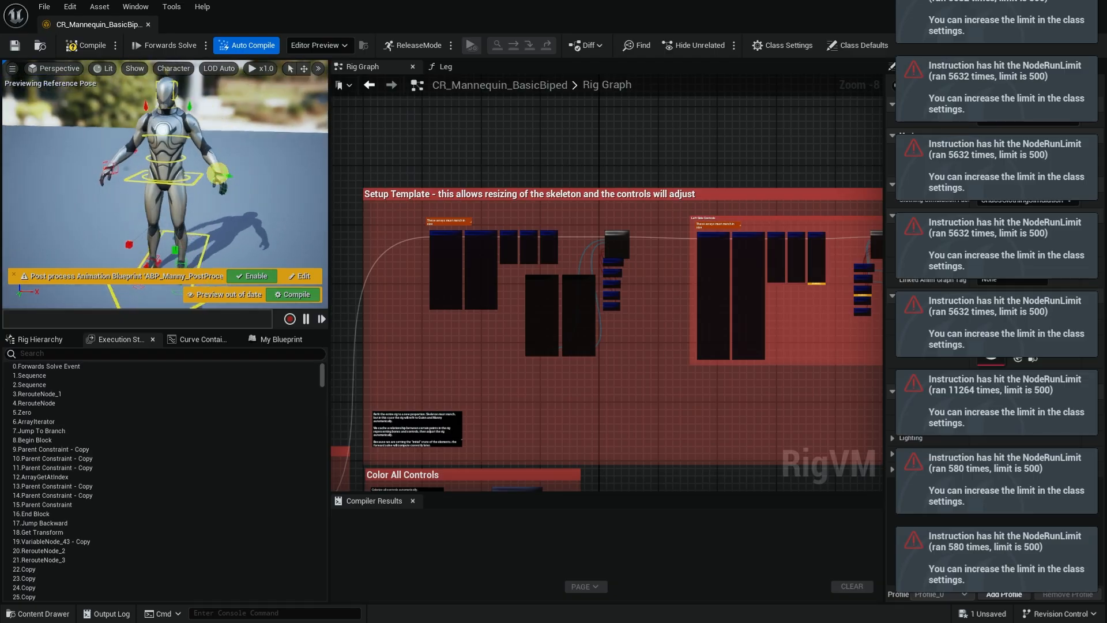
pyautogui.moveTo(276, 170); pyautogui.dragTo(256, 143)
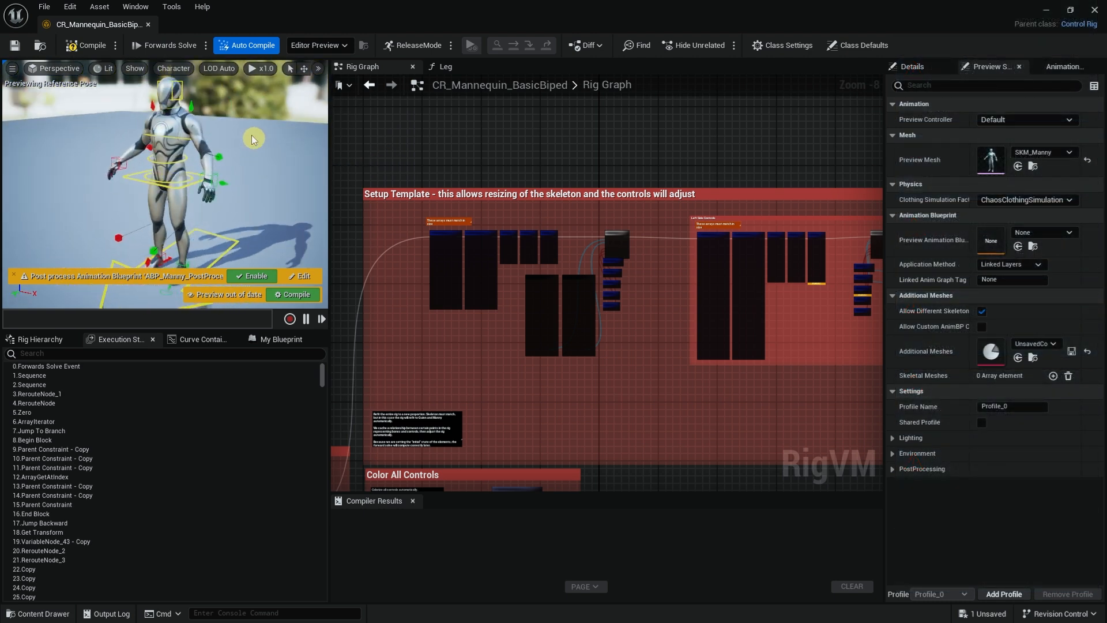
pyautogui.click(151, 135)
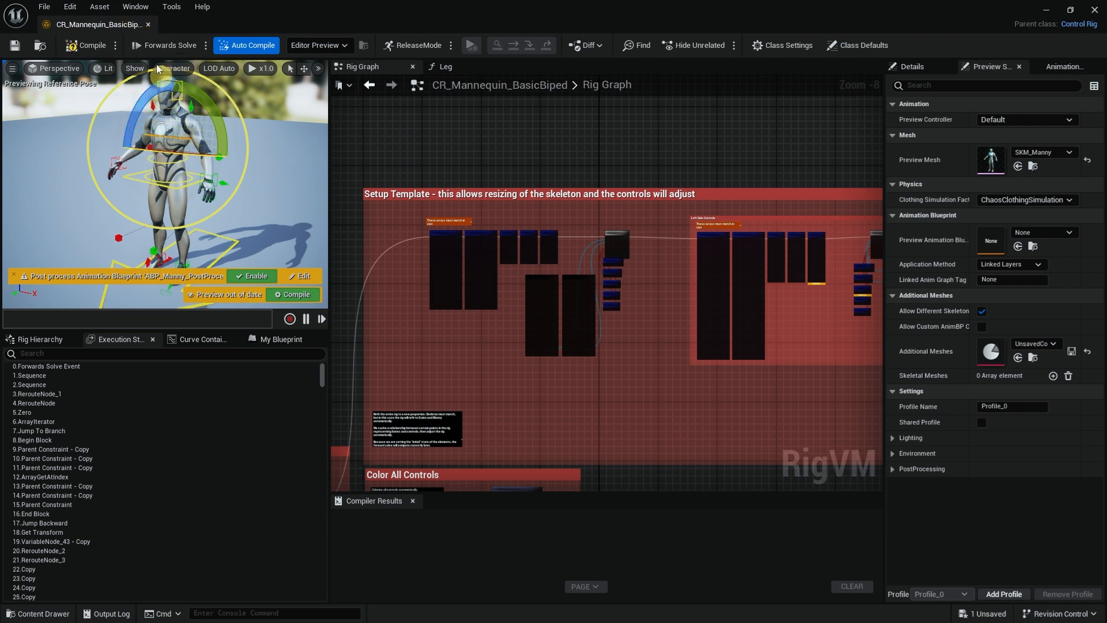
pyautogui.click(148, 25)
pyautogui.doubleClick(535, 485)
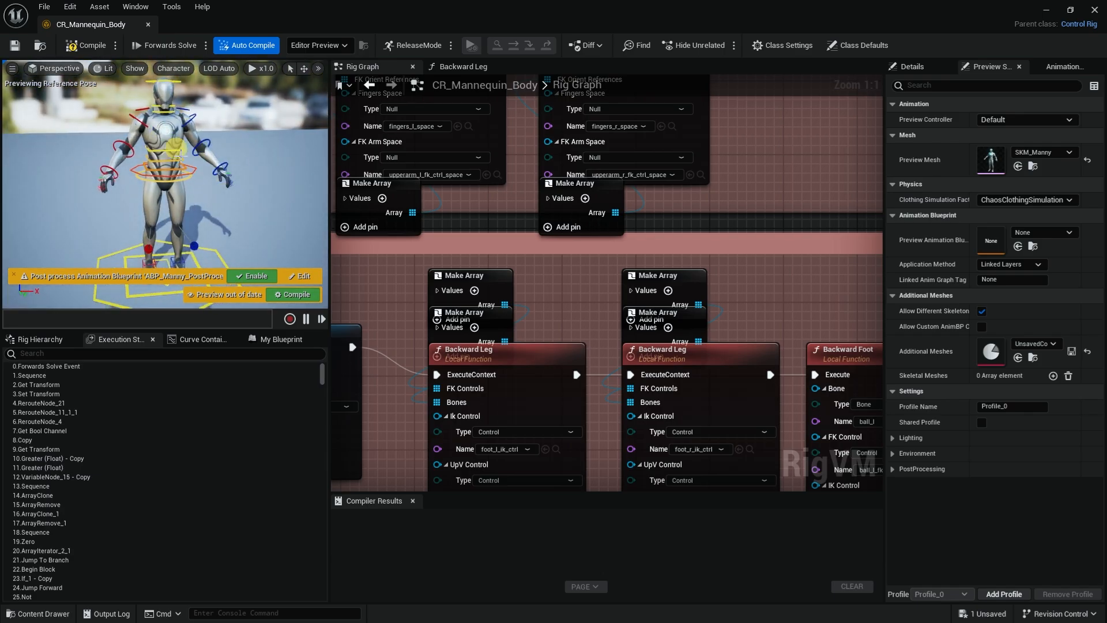
pyautogui.moveTo(196, 176); pyautogui.dragTo(191, 105)
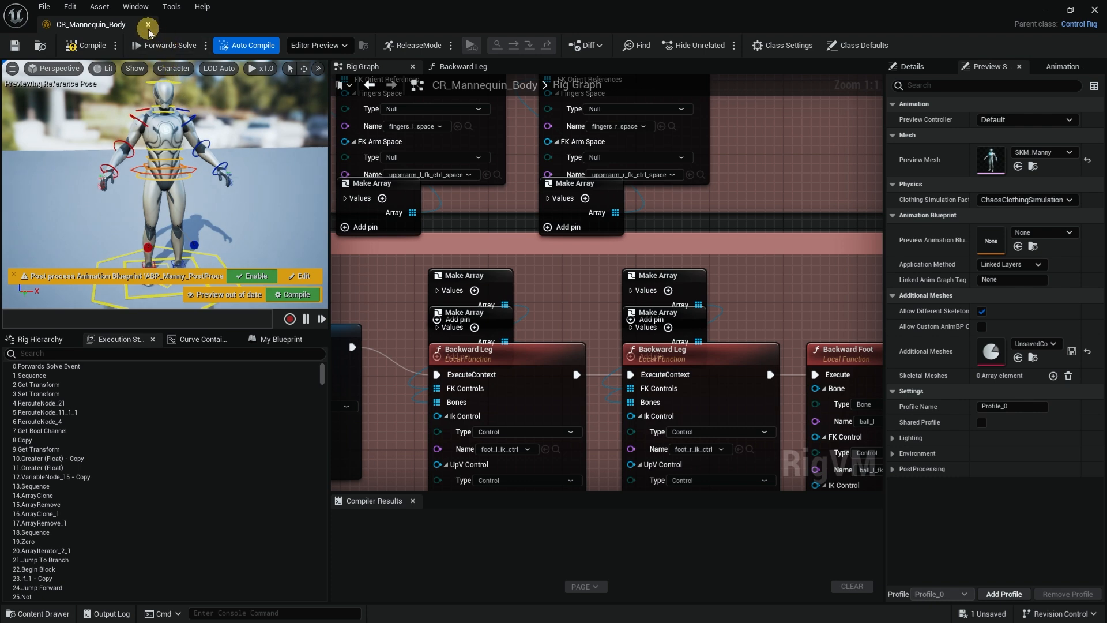
pyautogui.click(148, 24)
# Step: Duplicate the CR_Mannequin_Body control rig and name the copy CR_ERIKA_Body
pyautogui.rightClick(530, 478)
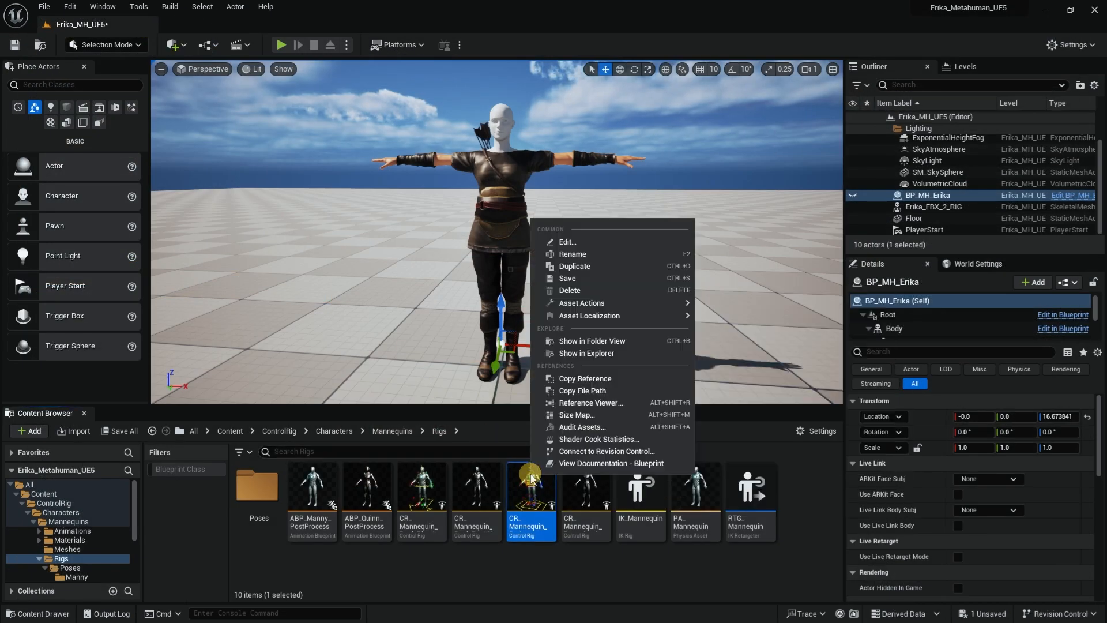
pyautogui.click(524, 512)
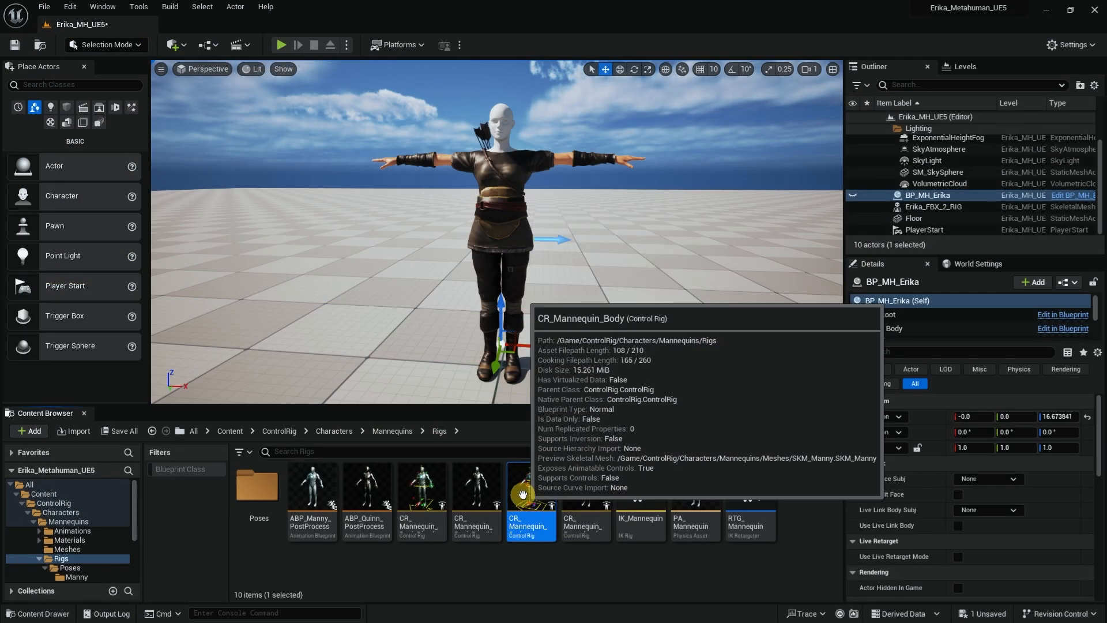
pyautogui.rightClick(524, 494)
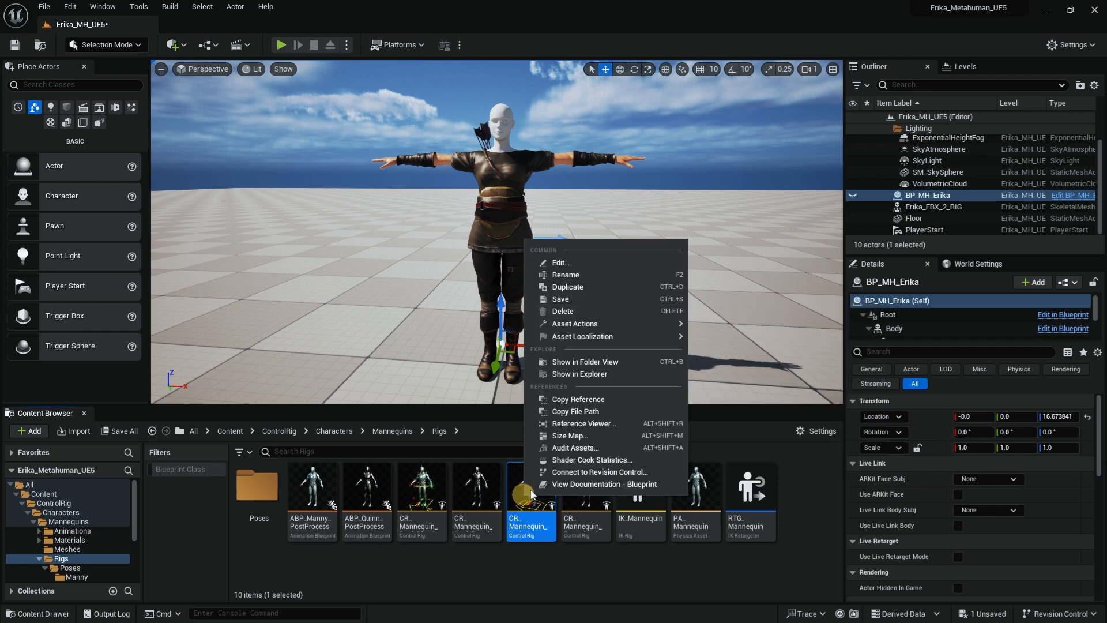
pyautogui.click(614, 290)
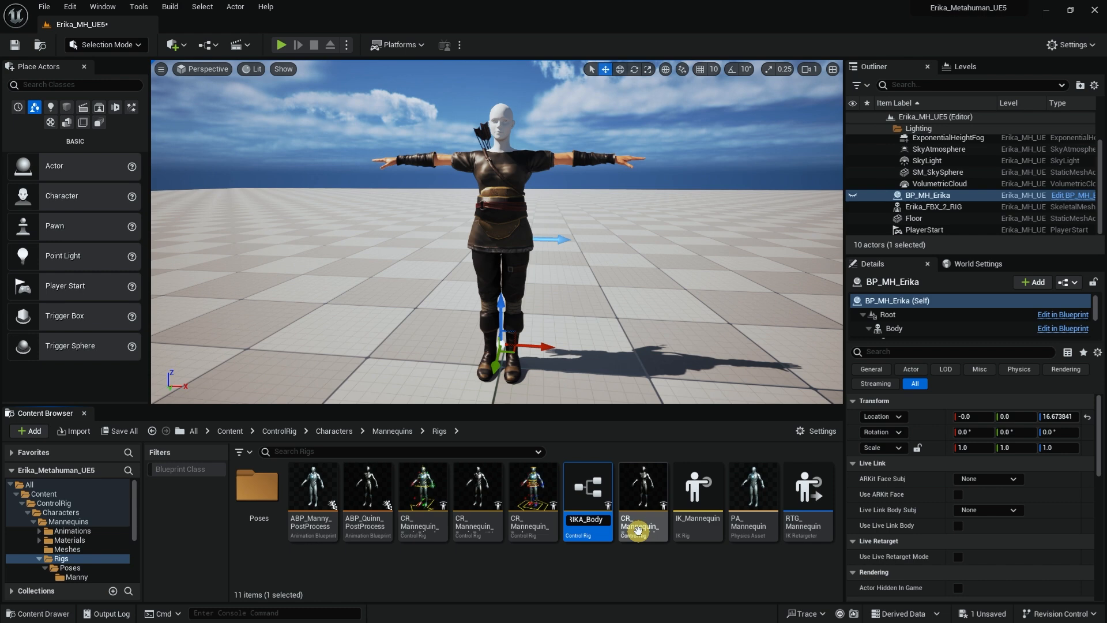
pyautogui.press('Return')
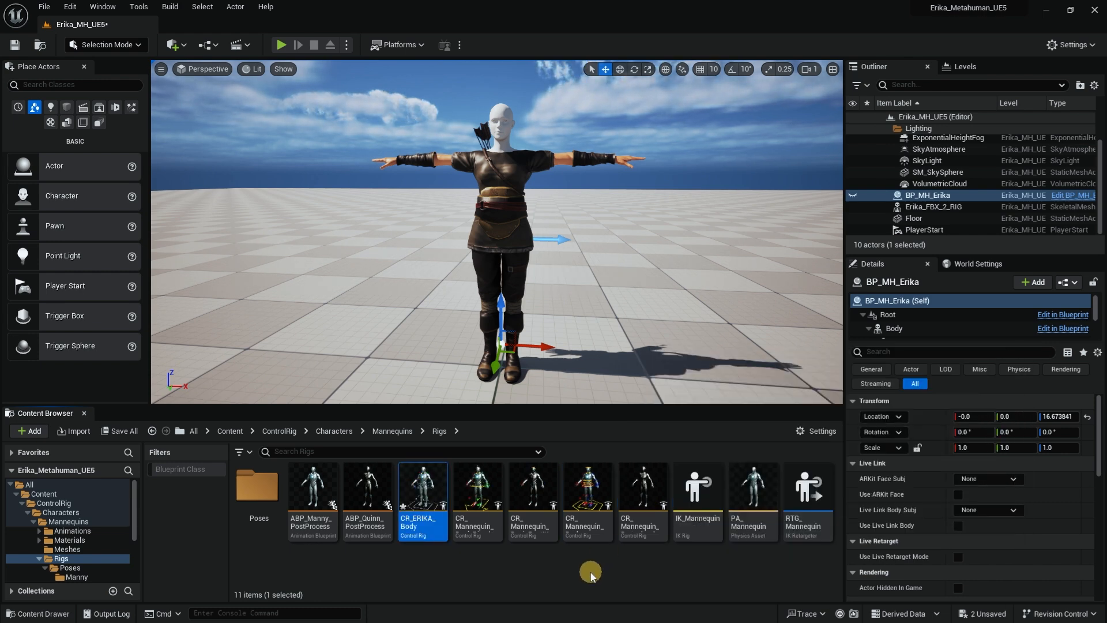
# Step: Open CR_ERIKA_Body and look through its rig hierarchy, execution stack, curve container and blueprint functions and variables
pyautogui.doubleClick(423, 495)
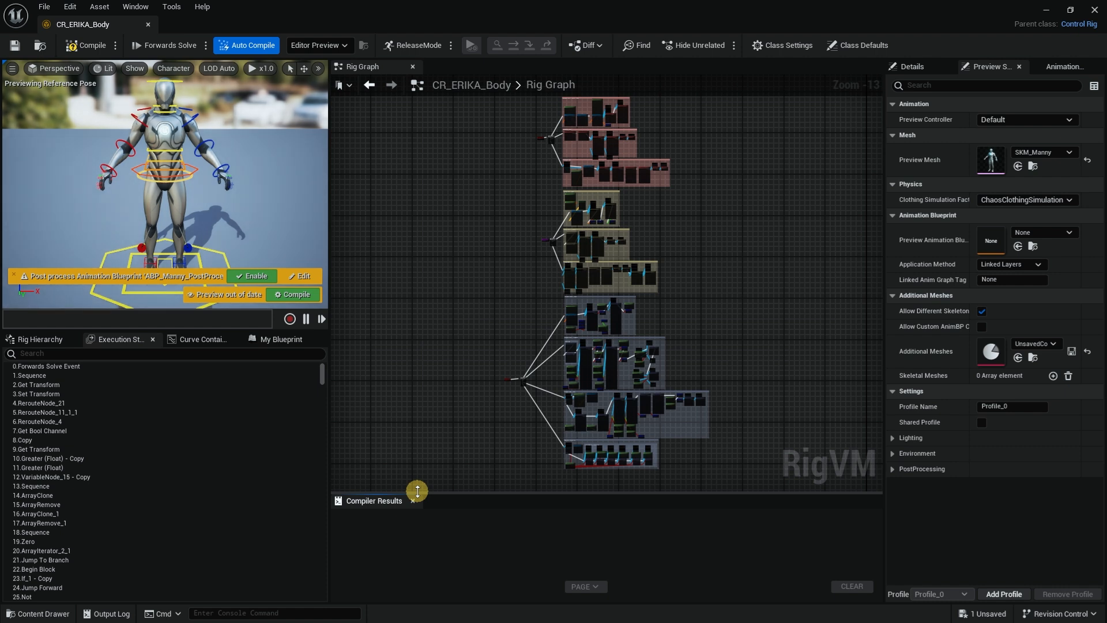
pyautogui.click(27, 344)
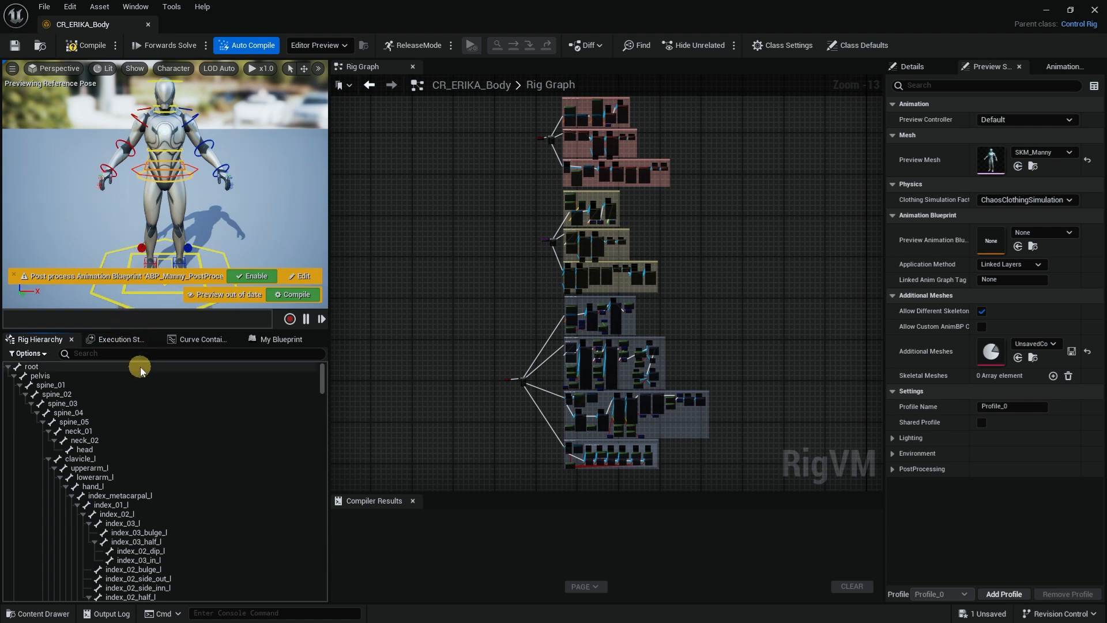
pyautogui.click(121, 340)
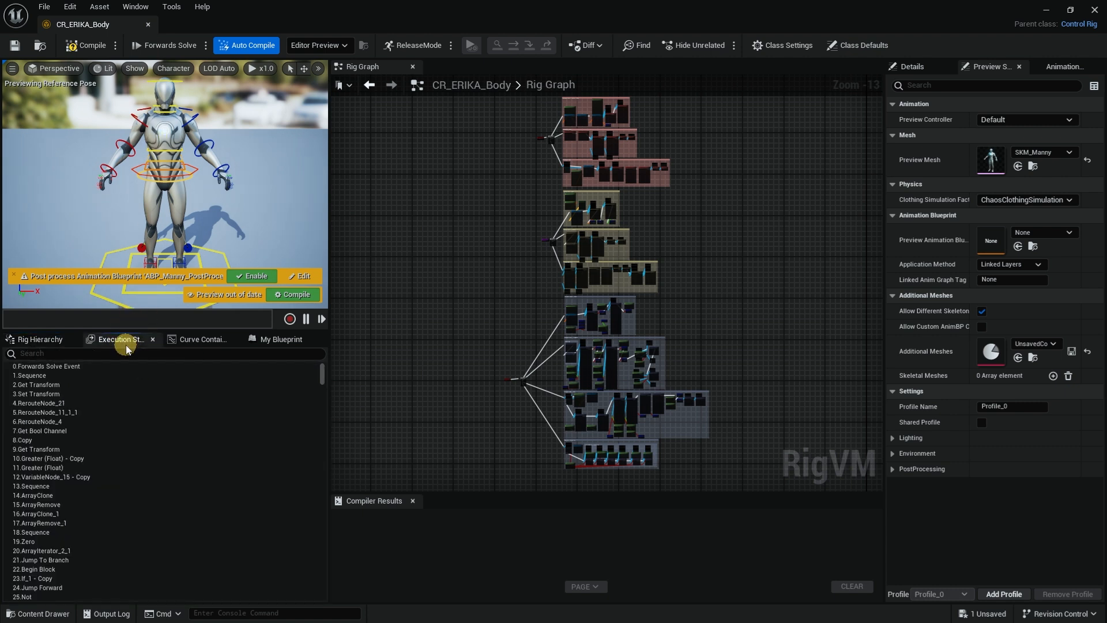
pyautogui.click(202, 340)
pyautogui.click(282, 340)
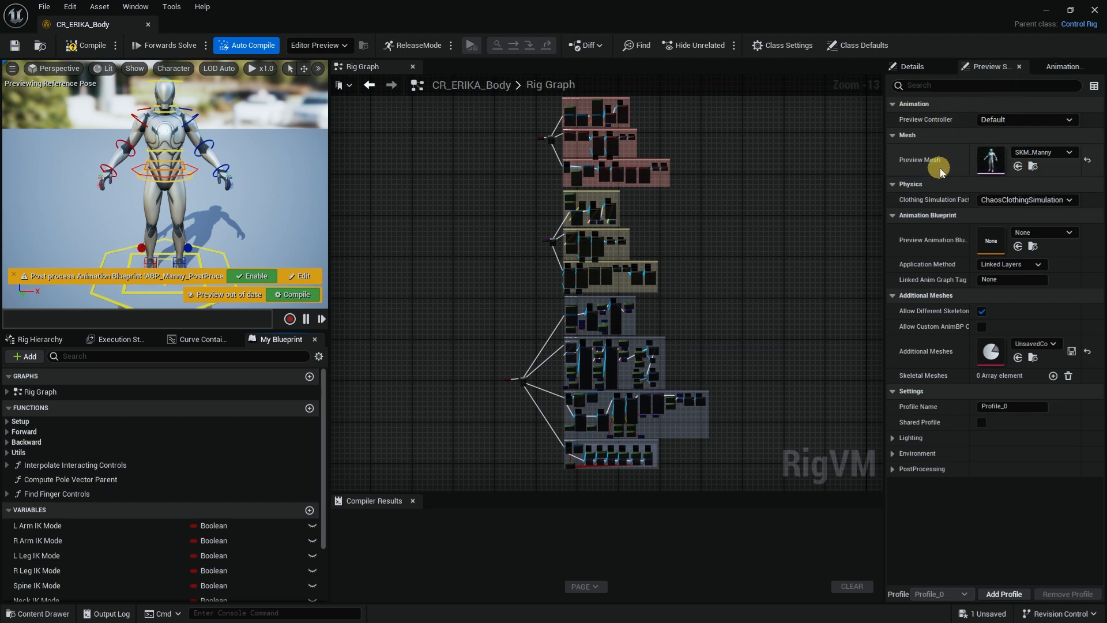
# Step: Search the Preview Mesh choices for erika and enable Allow Incompatible Skeletons in the list's view options
pyautogui.click(1057, 154)
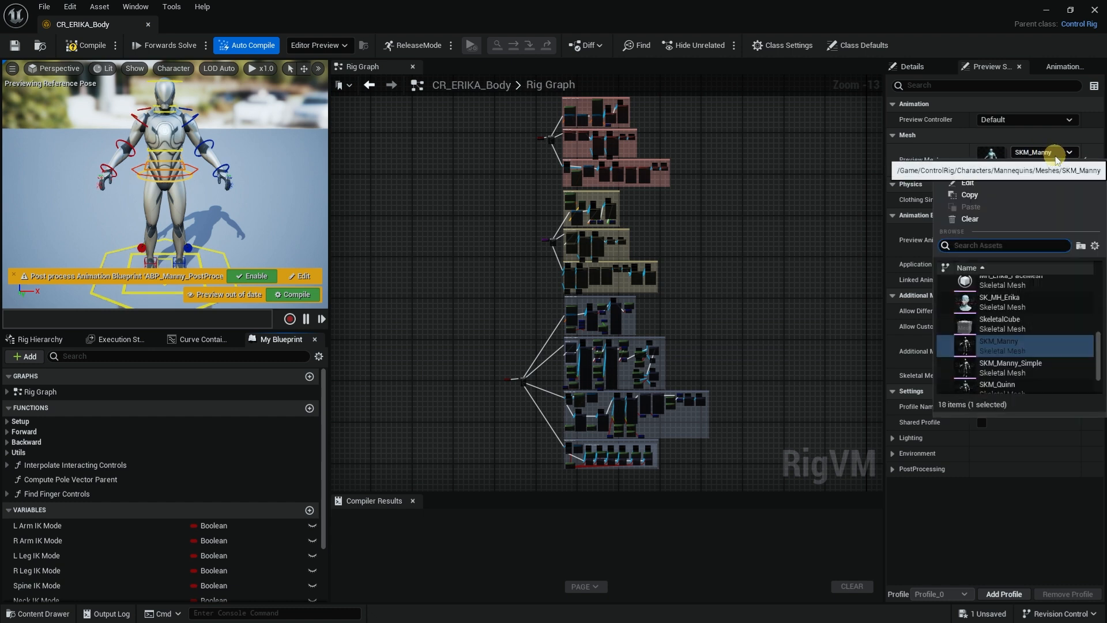
pyautogui.write('e')
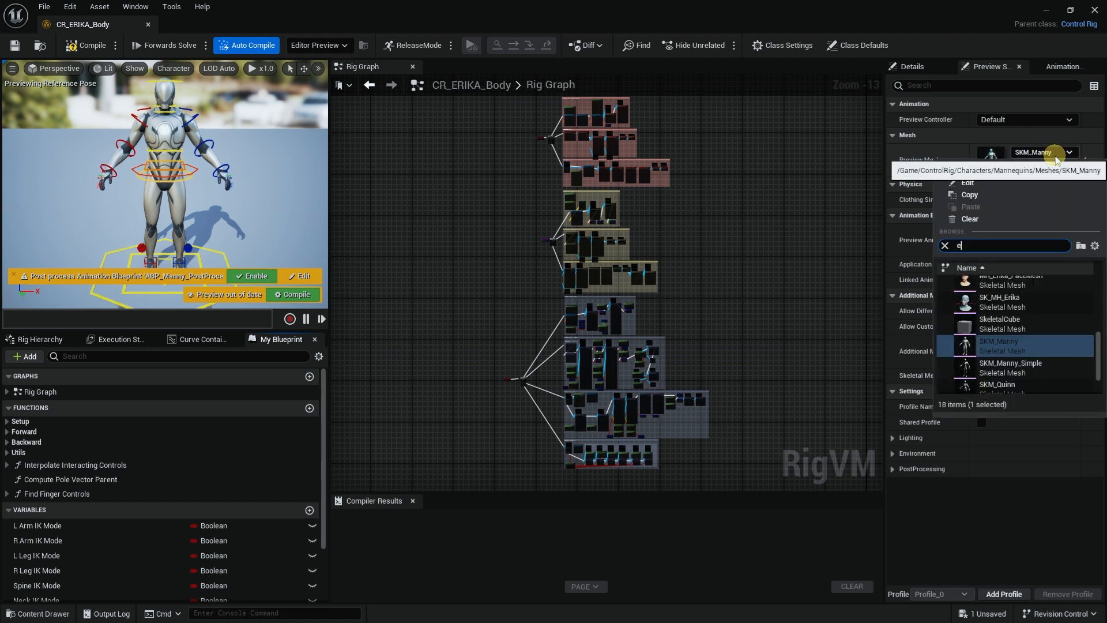
pyautogui.write('rika')
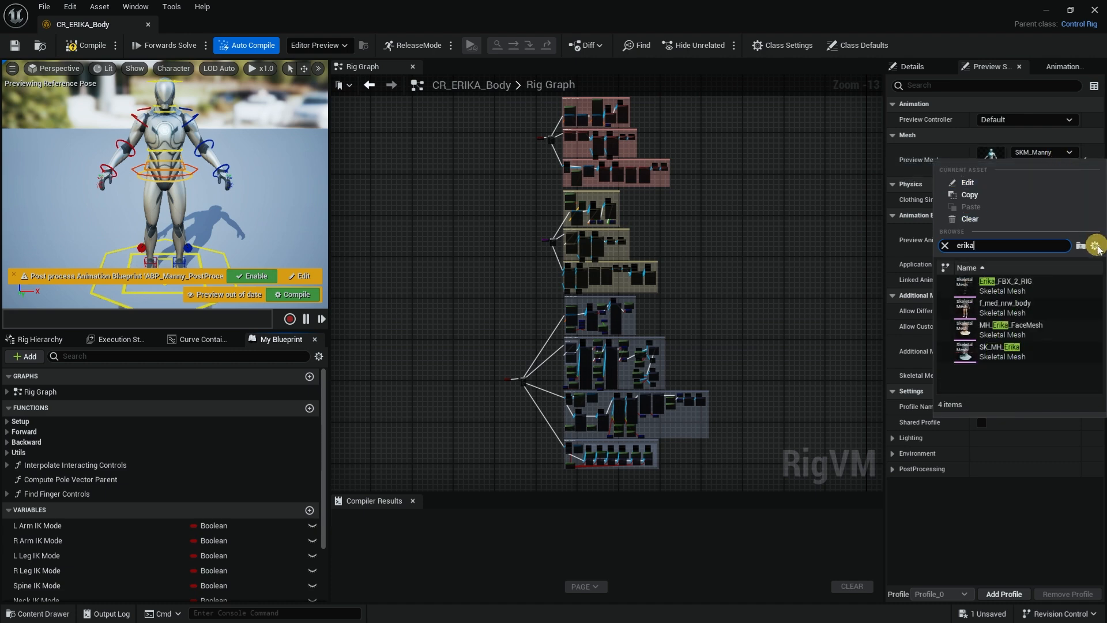
pyautogui.click(1095, 247)
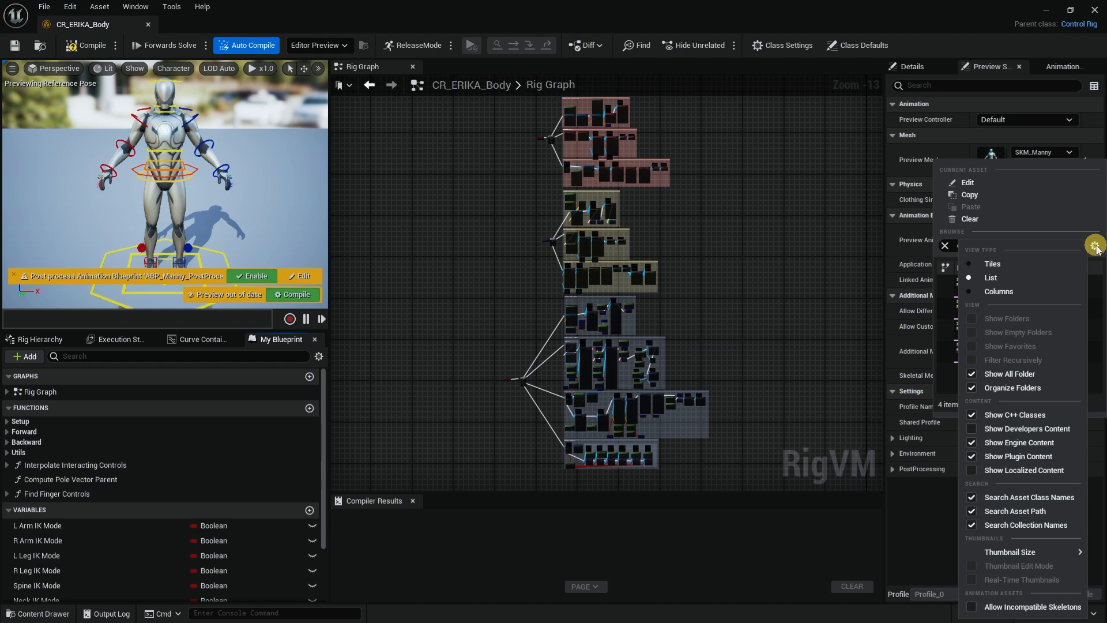
pyautogui.click(1008, 607)
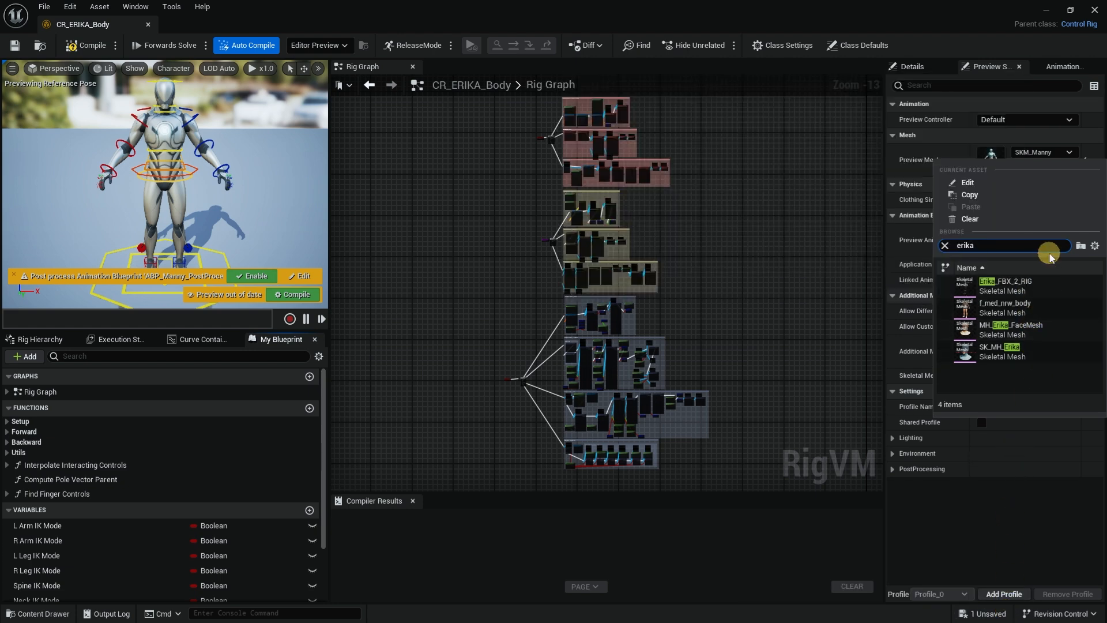
pyautogui.click(1094, 247)
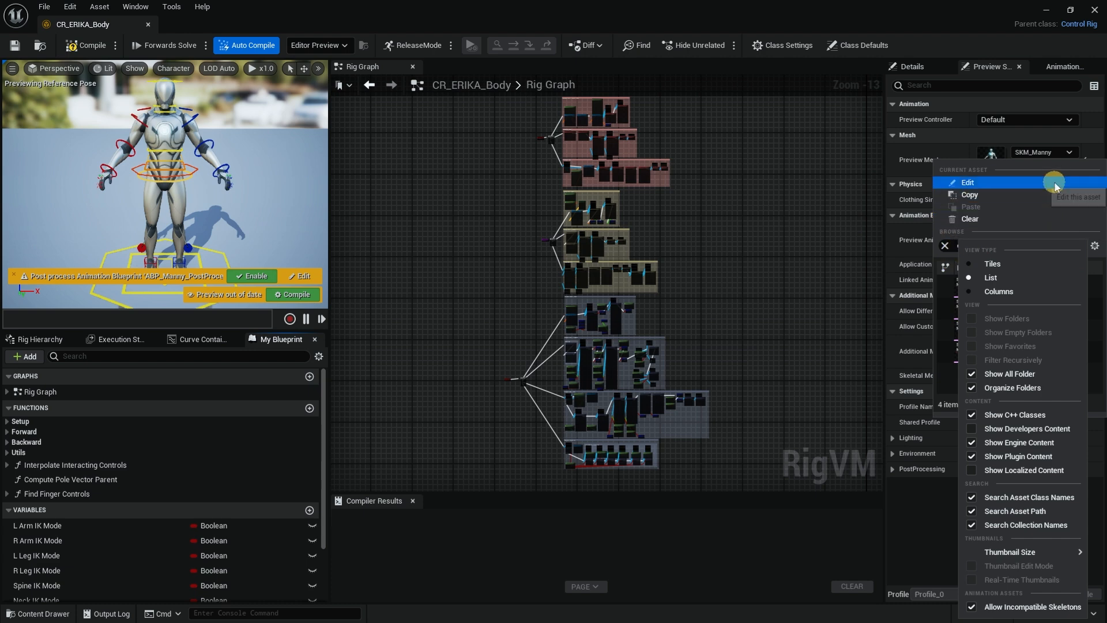
# Step: Set the control rig's Preview Mesh to Erika_FBX_2_RIG, filtering the available meshes by erika
pyautogui.click(1046, 151)
pyautogui.click(1047, 151)
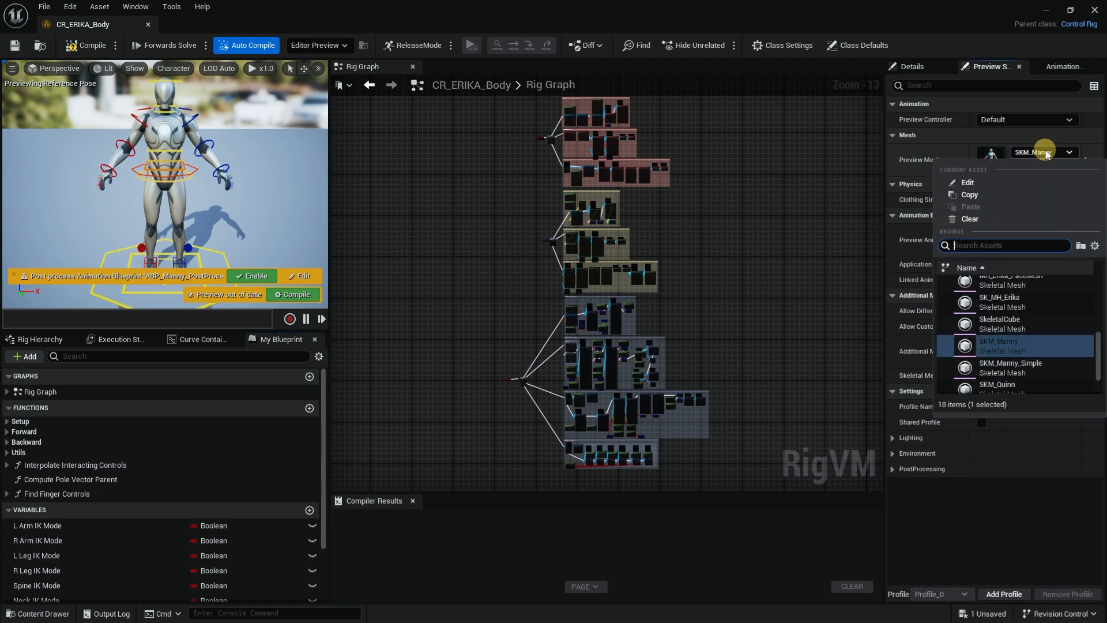
pyautogui.write('erika')
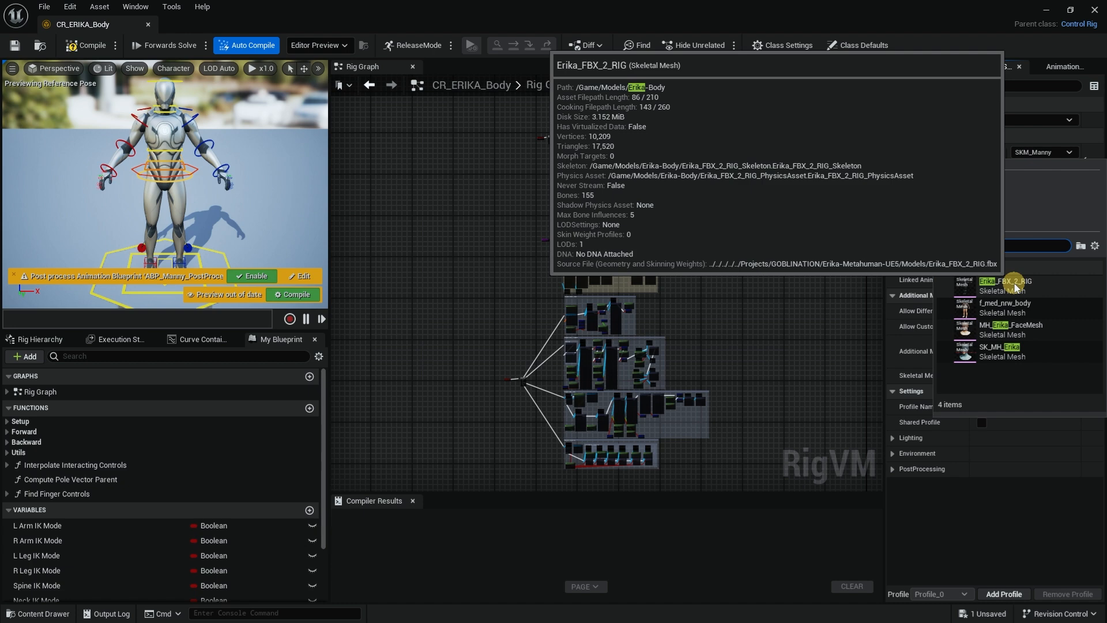
pyautogui.click(1015, 284)
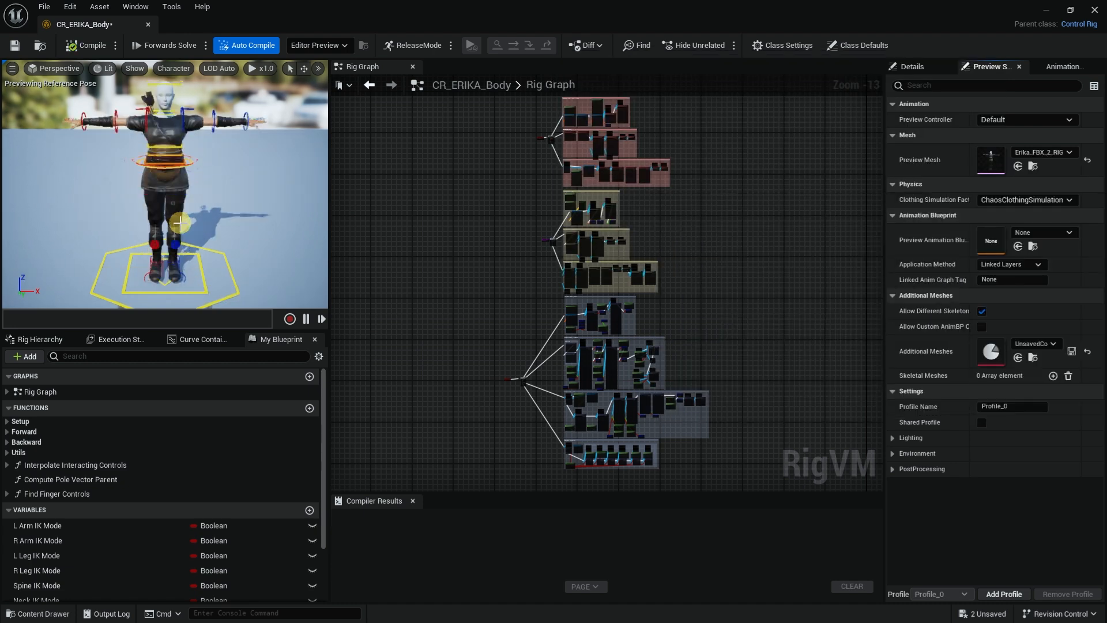
# Step: Try out the waist control on Erika's preview body from a closer view and undo the change
pyautogui.moveTo(208, 192)
pyautogui.mouseDown()
pyautogui.moveTo(250, 187)
pyautogui.moveTo(116, 197)
pyautogui.moveTo(123, 180)
pyautogui.moveTo(171, 185)
pyautogui.moveTo(143, 163)
pyautogui.moveTo(202, 153)
pyautogui.mouseUp()
pyautogui.scroll(3, 136, 184)
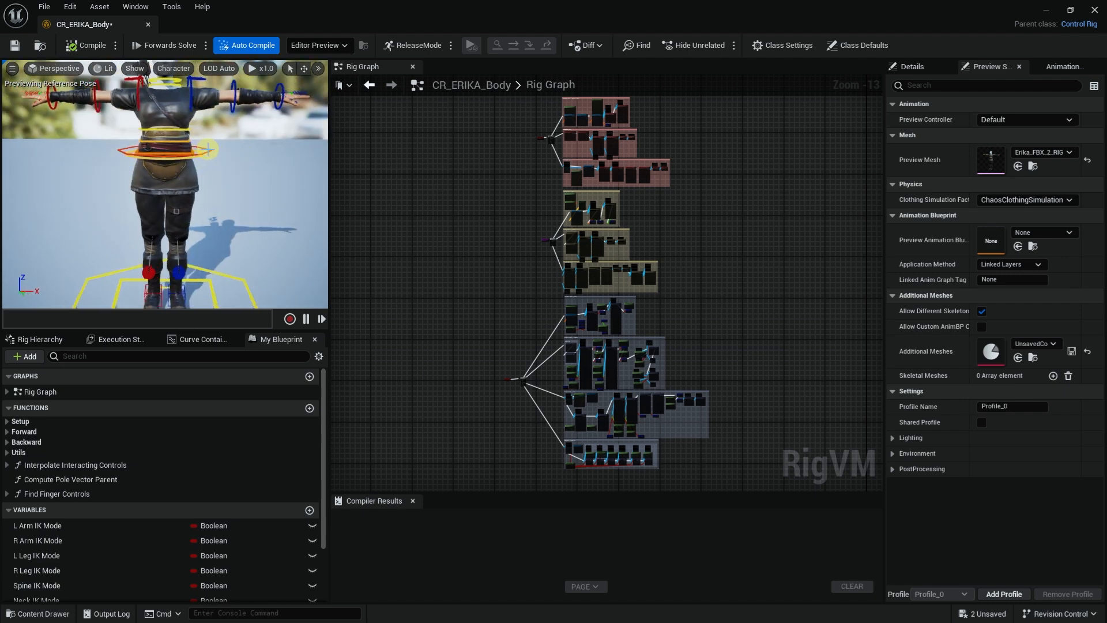
pyautogui.moveTo(167, 111); pyautogui.dragTo(232, 121)
pyautogui.hotkey('ctrl', 'z')
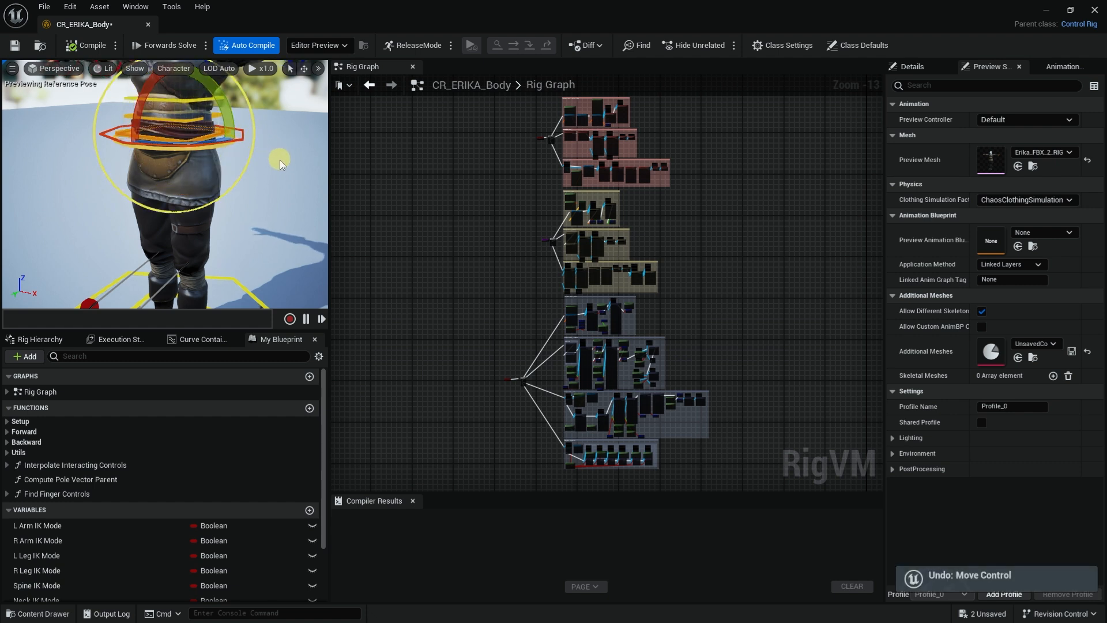
pyautogui.moveTo(278, 183); pyautogui.dragTo(267, 187)
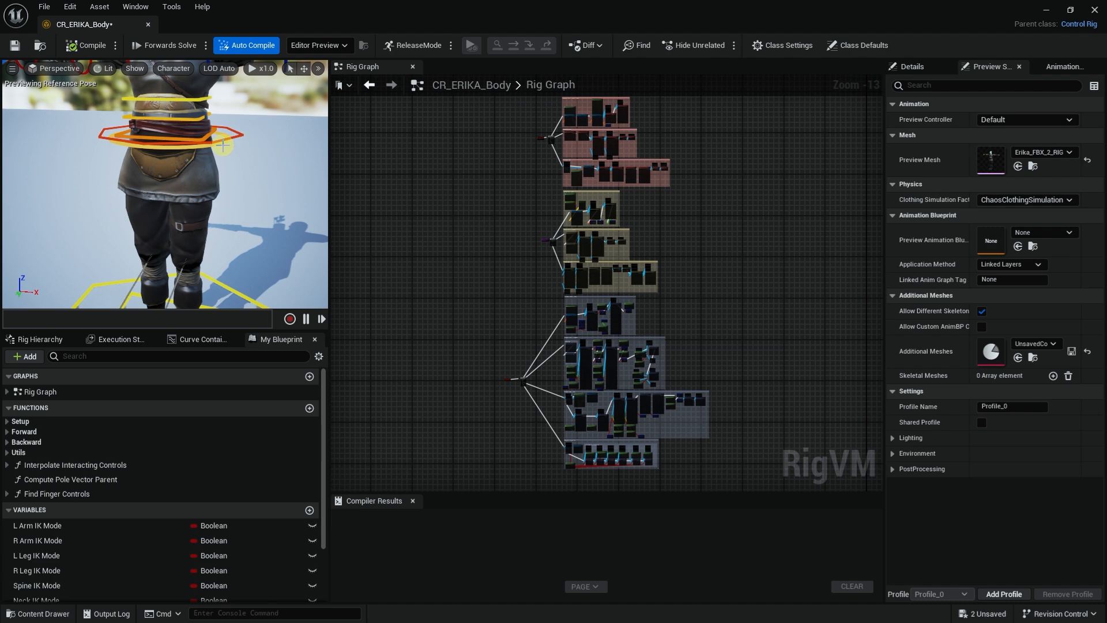
pyautogui.moveTo(239, 188); pyautogui.dragTo(252, 184)
pyautogui.moveTo(221, 141); pyautogui.dragTo(173, 156)
pyautogui.moveTo(152, 215); pyautogui.dragTo(216, 125)
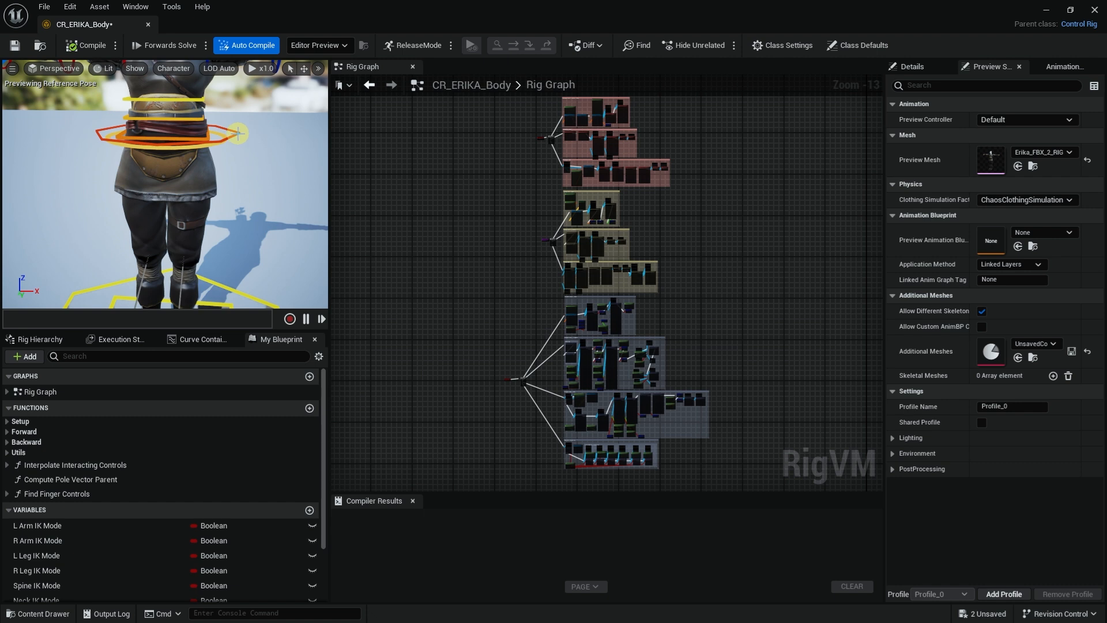
# Step: Select the body_ctrl control at the hips and set its Shape Transform Z location to -10, trying 10 first
pyautogui.click(238, 133)
pyautogui.press('w')
pyautogui.keyDown('alt'); pyautogui.moveTo(243, 198); pyautogui.dragTo(197, 151); pyautogui.keyUp('alt')
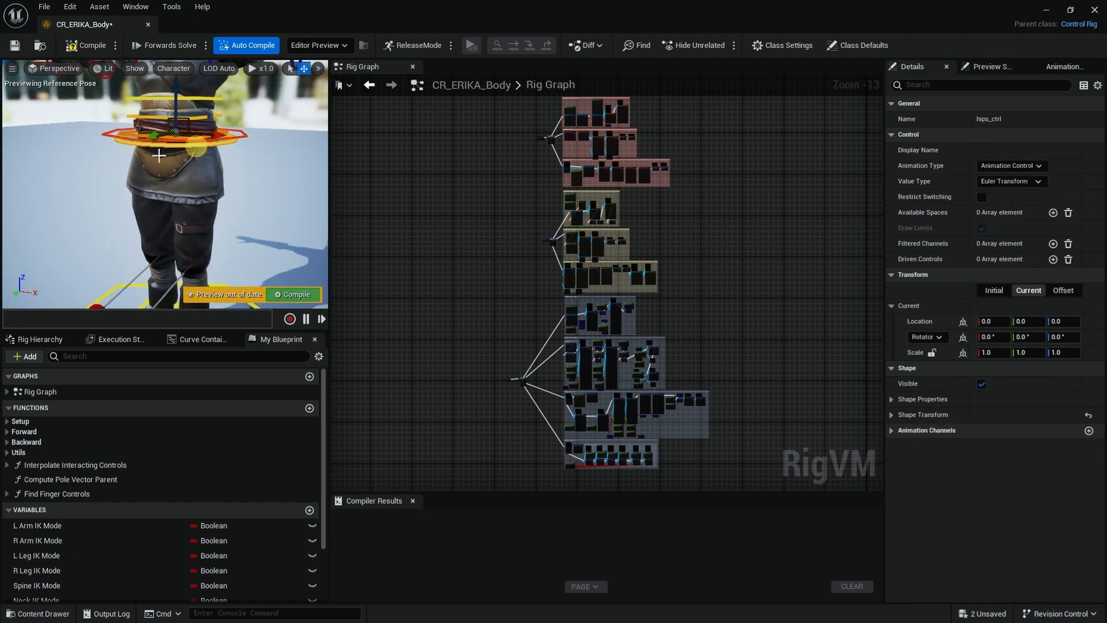
pyautogui.click(244, 137)
pyautogui.keyDown('alt'); pyautogui.moveTo(252, 172); pyautogui.dragTo(274, 165); pyautogui.keyUp('alt')
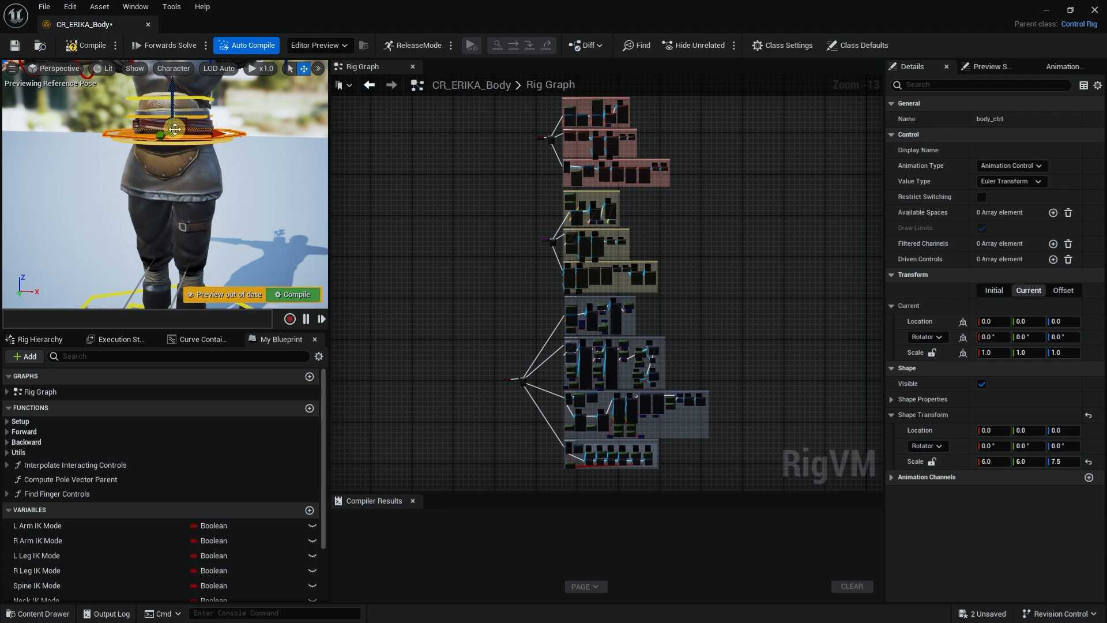
pyautogui.keyDown('alt'); pyautogui.moveTo(195, 168); pyautogui.dragTo(188, 186); pyautogui.keyUp('alt')
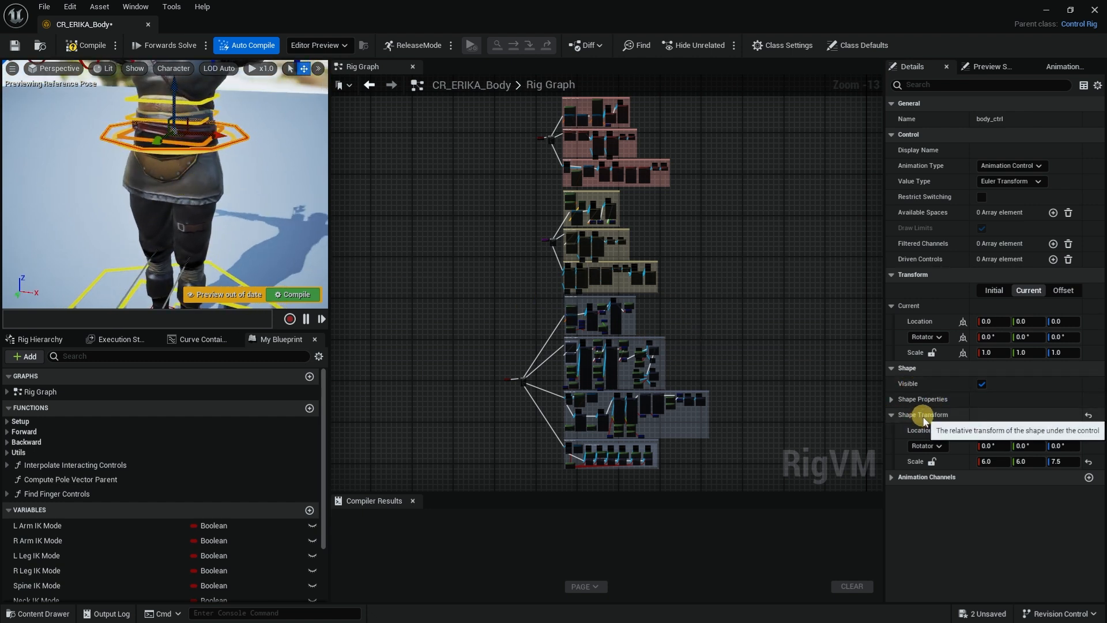
pyautogui.click(895, 416)
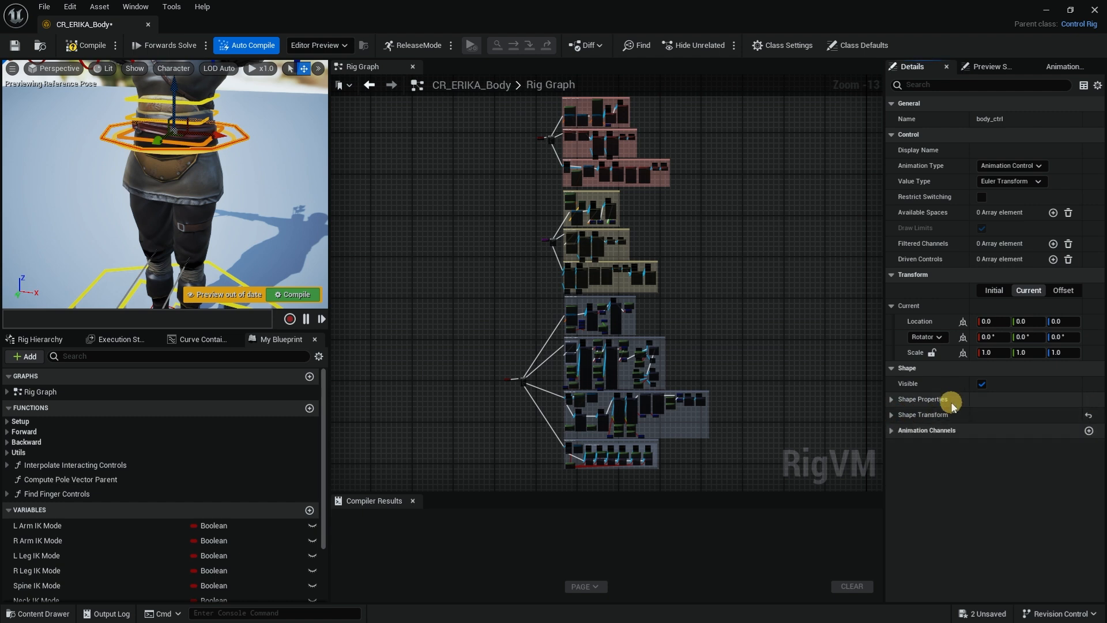
pyautogui.click(894, 415)
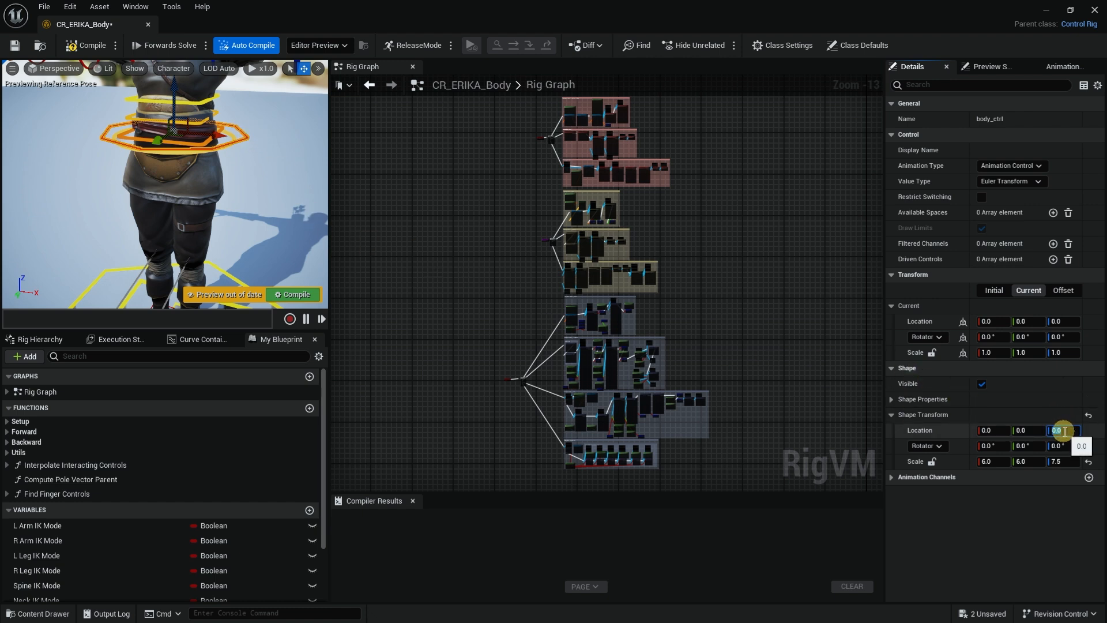
pyautogui.press('Return')
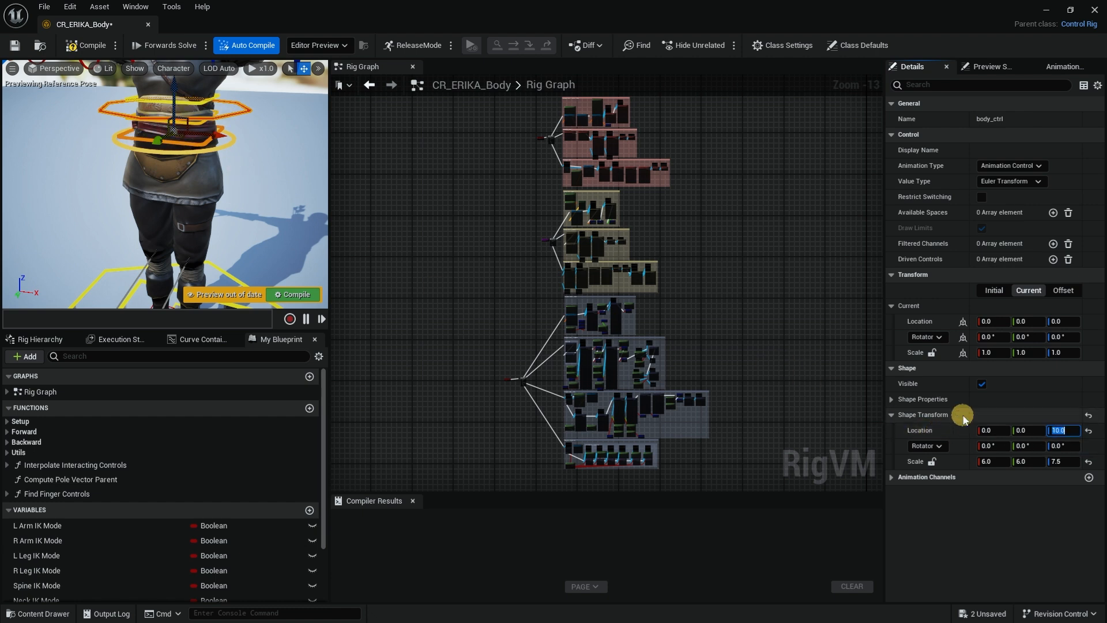
pyautogui.press('Return')
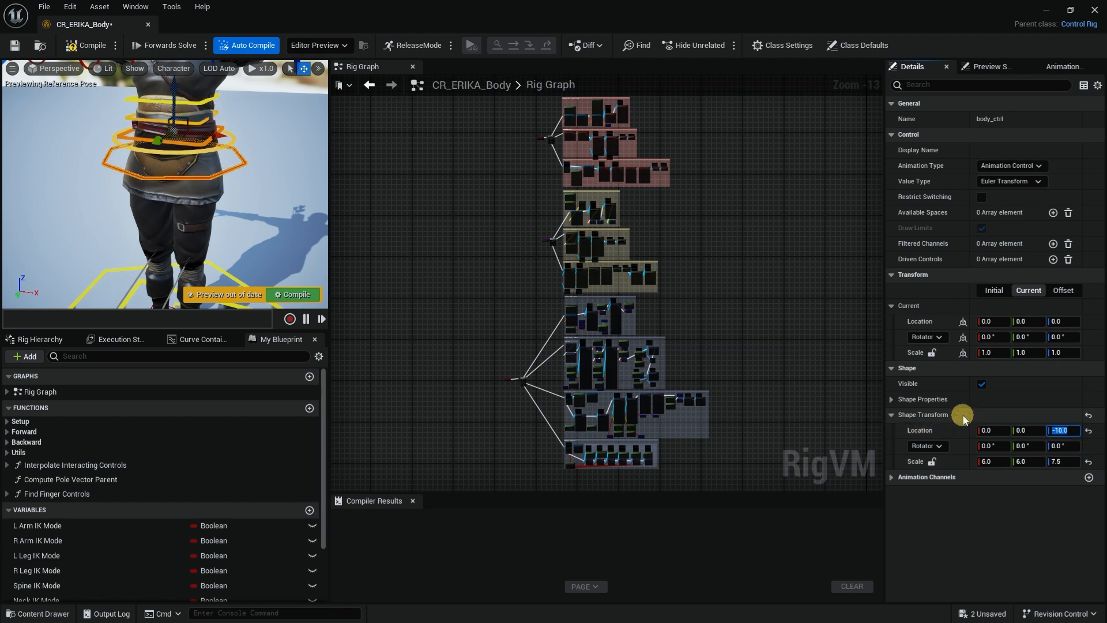
# Step: Select the hips_ctrl control and set its Shape Transform Z location to -10
pyautogui.keyDown('alt'); pyautogui.moveTo(244, 193); pyautogui.dragTo(258, 173); pyautogui.keyUp('alt')
pyautogui.keyDown('alt'); pyautogui.moveTo(198, 201); pyautogui.dragTo(132, 206); pyautogui.keyUp('alt')
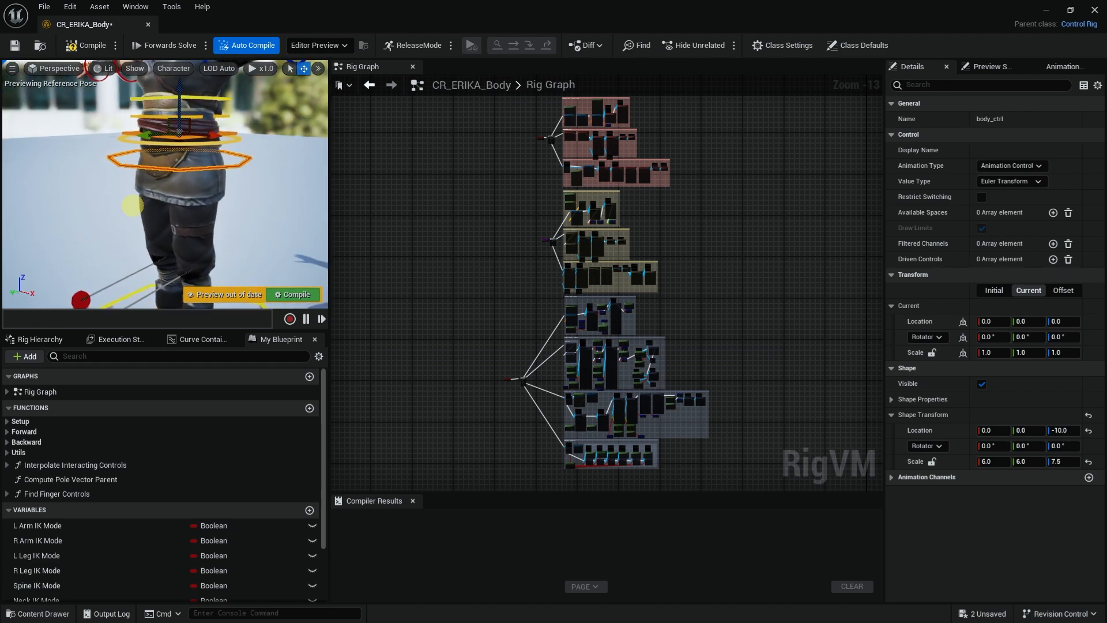
pyautogui.click(239, 141)
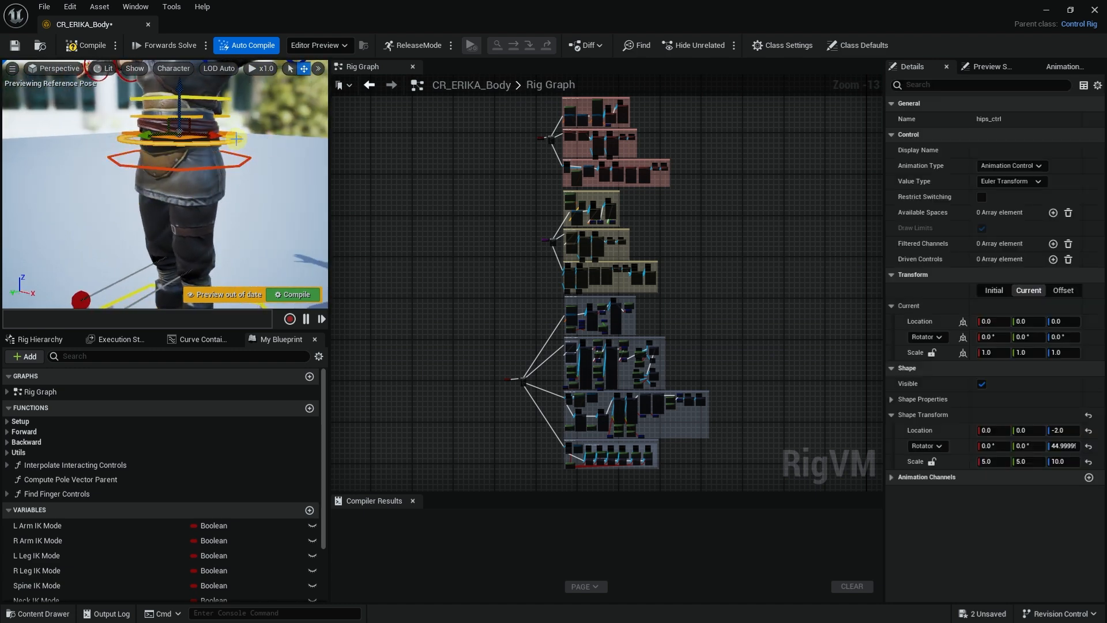
pyautogui.click(1055, 430)
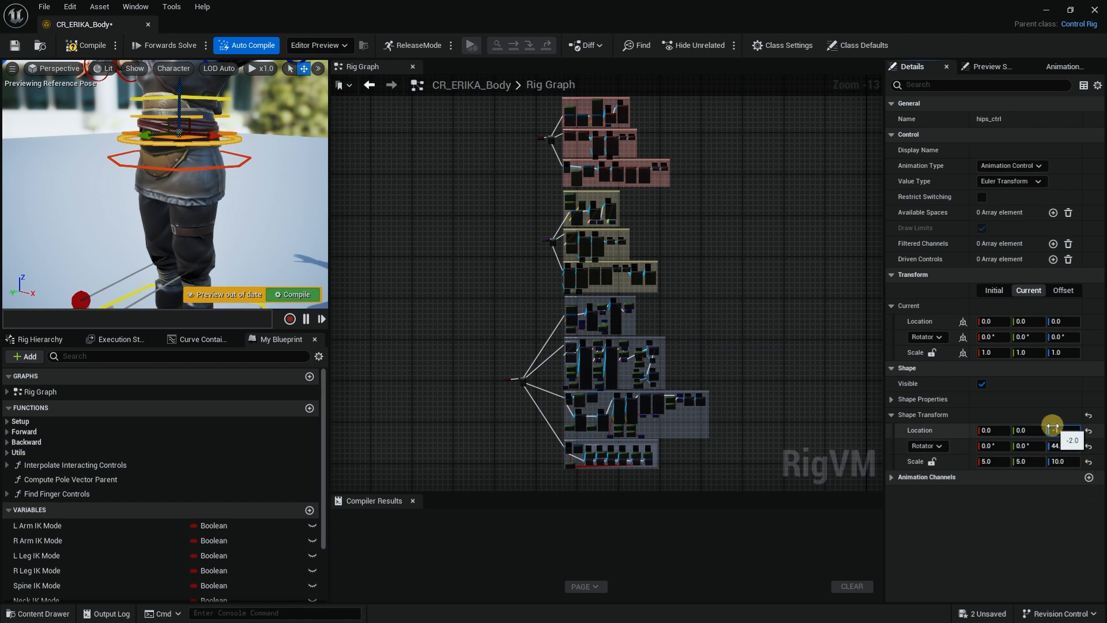
pyautogui.write('-10')
pyautogui.press('Return')
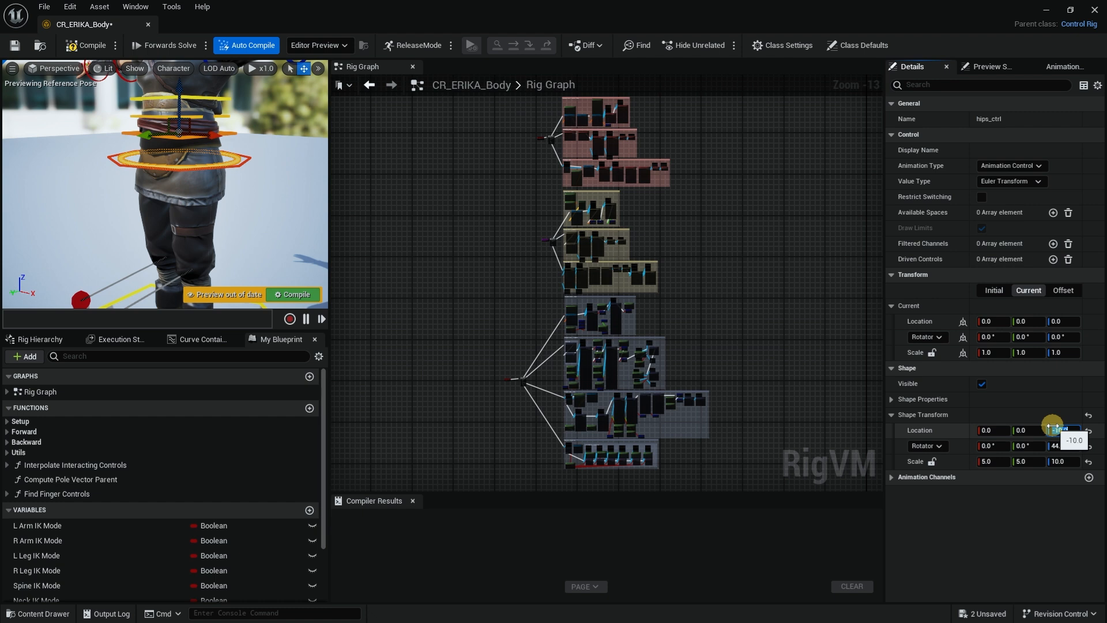
# Step: Select the left upper arm control upperarm_l_fk_ctrl and set its Shape Transform Y rotation to -70°
pyautogui.keyDown('alt'); pyautogui.moveTo(229, 199); pyautogui.dragTo(289, 204); pyautogui.keyUp('alt')
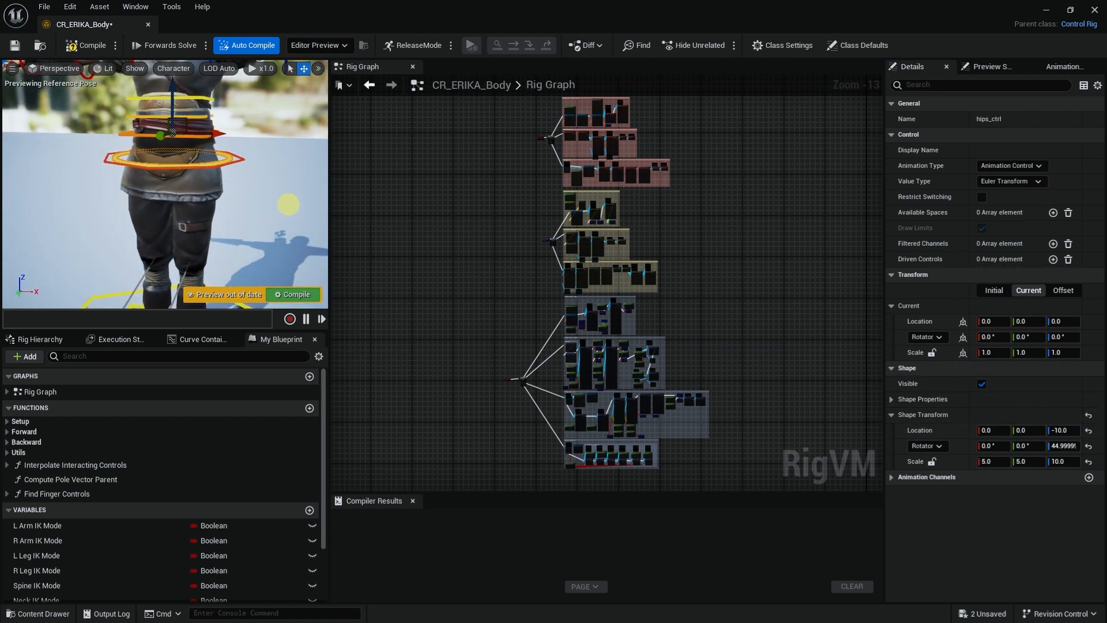
pyautogui.scroll(-6, 268, 199)
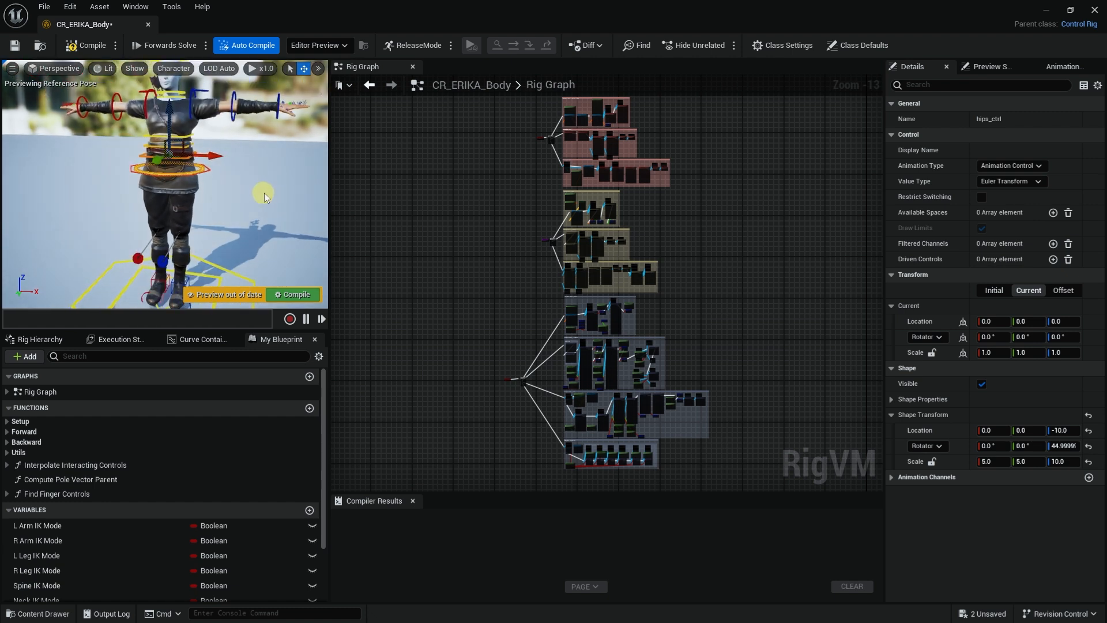
pyautogui.scroll(5, 262, 192)
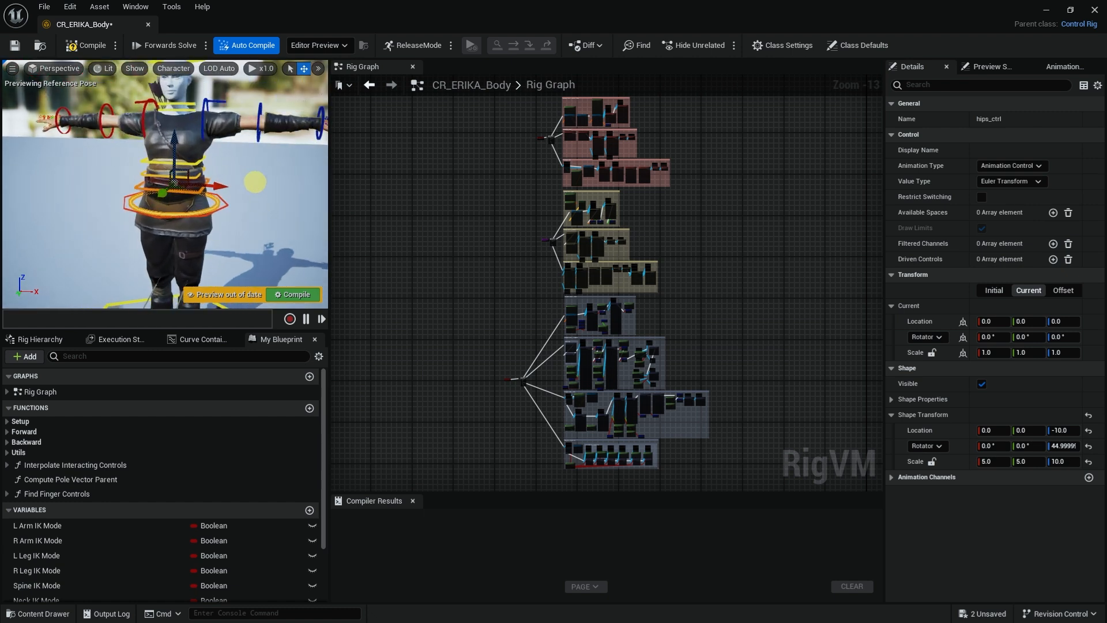
pyautogui.keyDown('alt'); pyautogui.moveTo(267, 187); pyautogui.dragTo(236, 131); pyautogui.keyUp('alt')
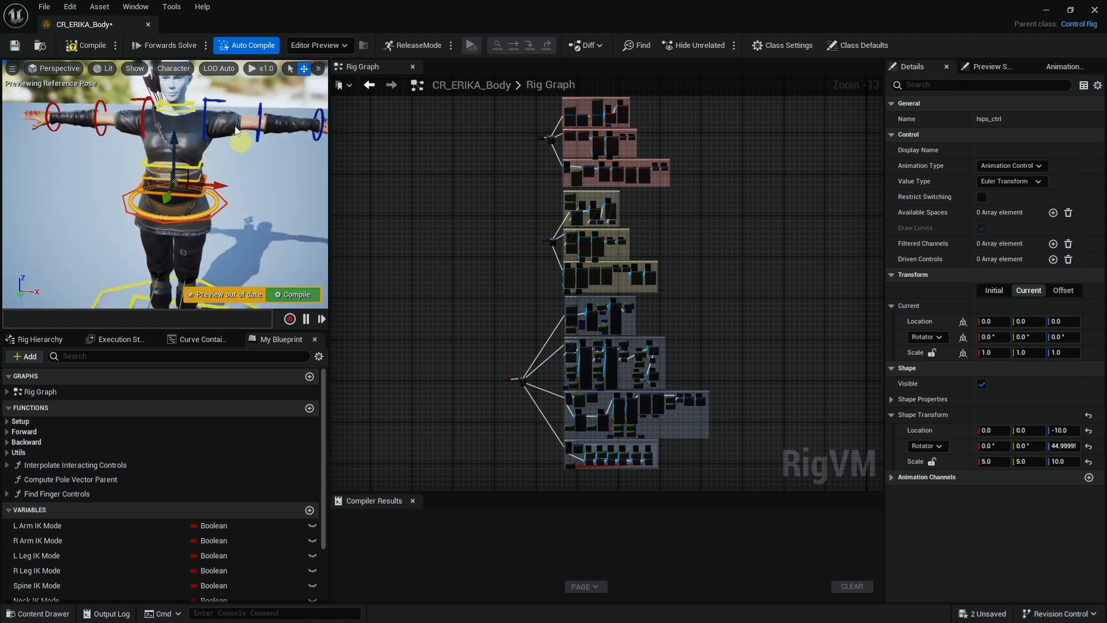
pyautogui.click(203, 114)
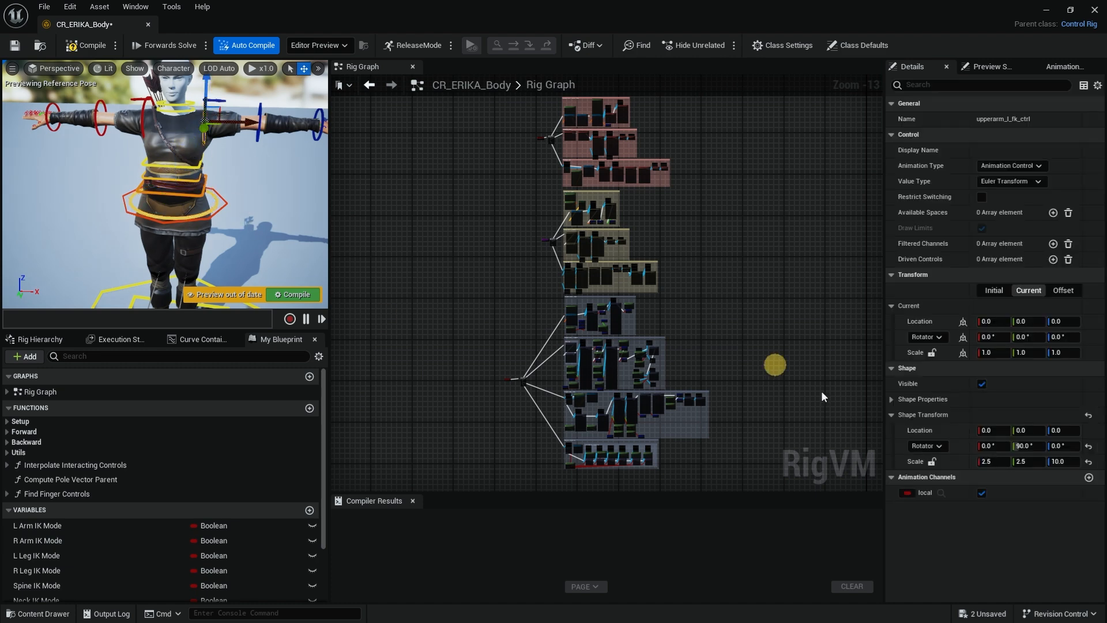
pyautogui.click(1031, 445)
pyautogui.write('-7')
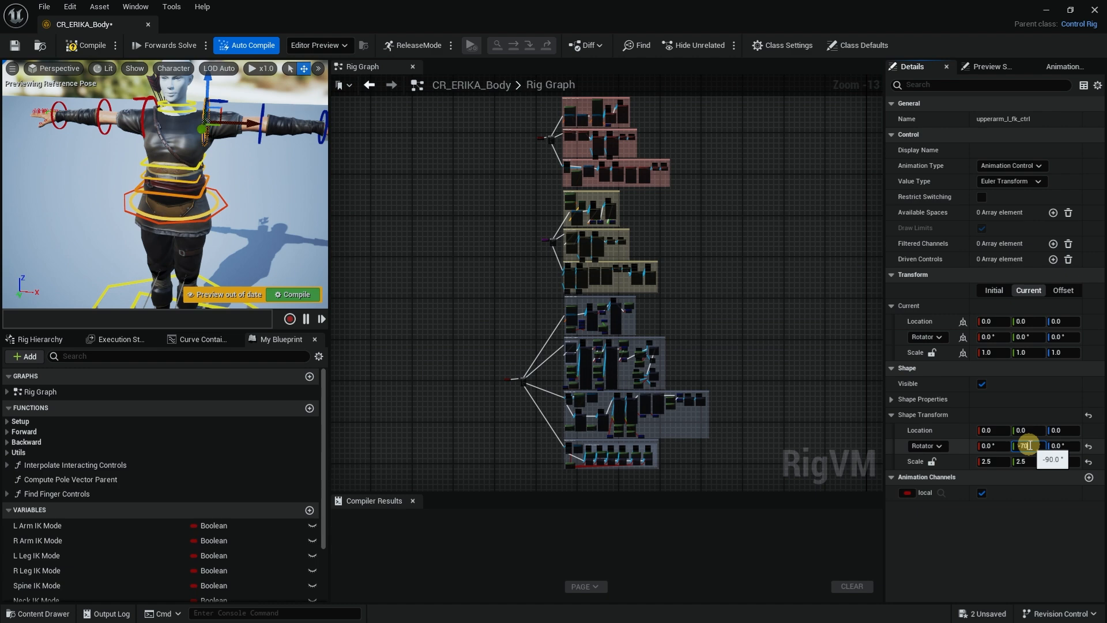
# Step: Select the right upper arm control upperarm_r_fk_ctrl and set its Shape Transform Y rotation to -70°
pyautogui.moveTo(250, 191)
pyautogui.keyDown('alt'); pyautogui.mouseDown()
pyautogui.moveTo(296, 176)
pyautogui.moveTo(245, 174)
pyautogui.mouseUp(); pyautogui.keyUp('alt')
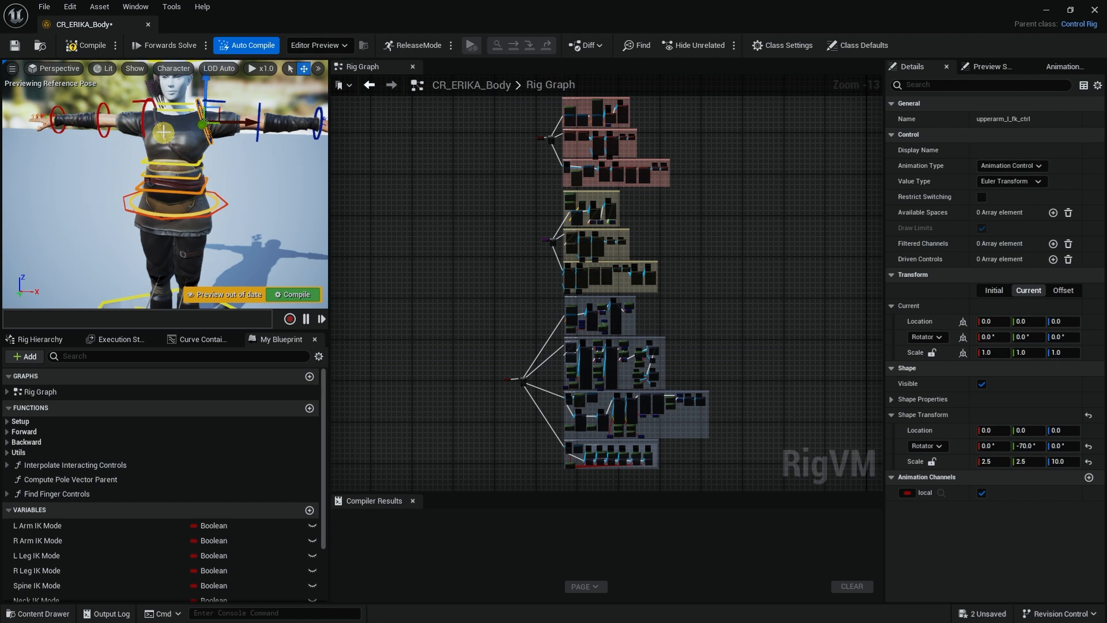
pyautogui.click(144, 108)
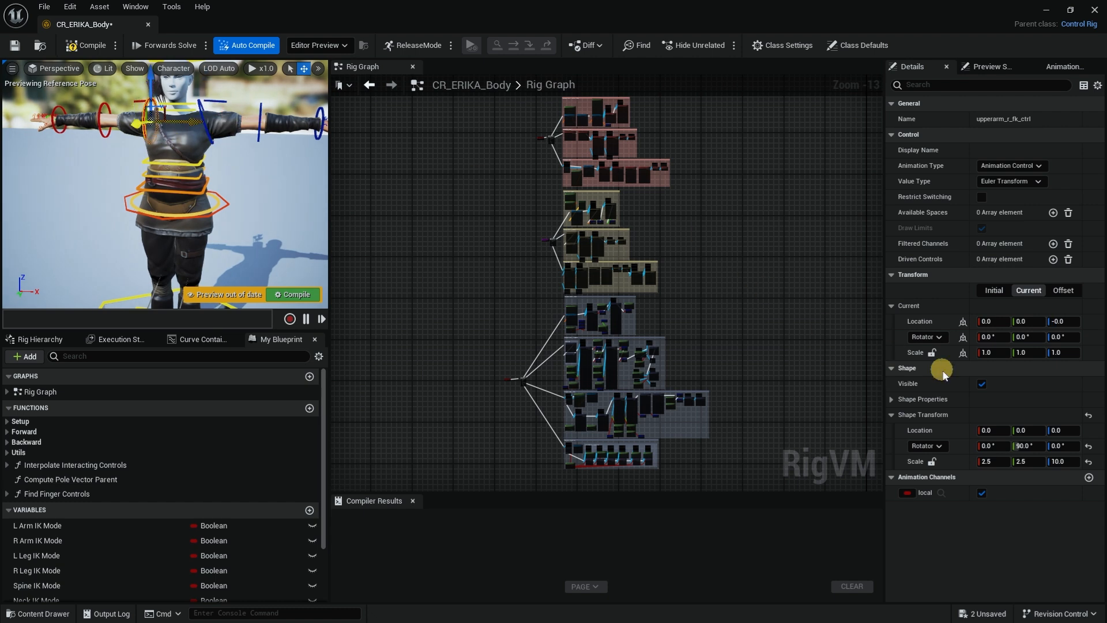
pyautogui.click(1029, 445)
pyautogui.press('Return')
pyautogui.keyDown('alt'); pyautogui.moveTo(201, 178); pyautogui.dragTo(226, 188); pyautogui.keyUp('alt')
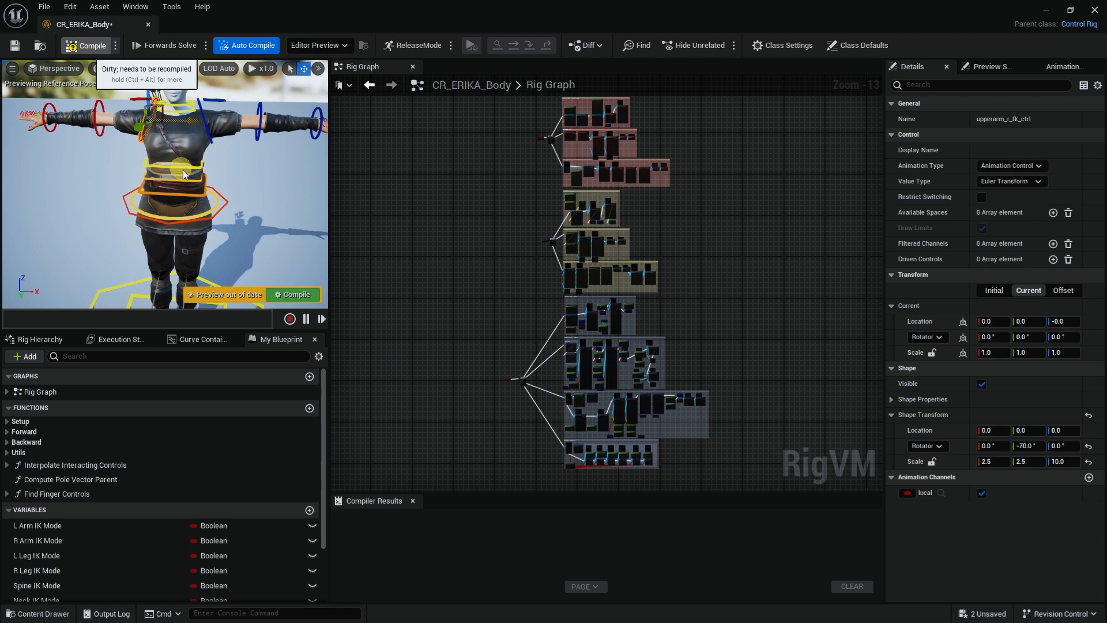
# Step: Compile and save the CR_ERIKA_Body control rig and close its editor
pyautogui.press('F7')
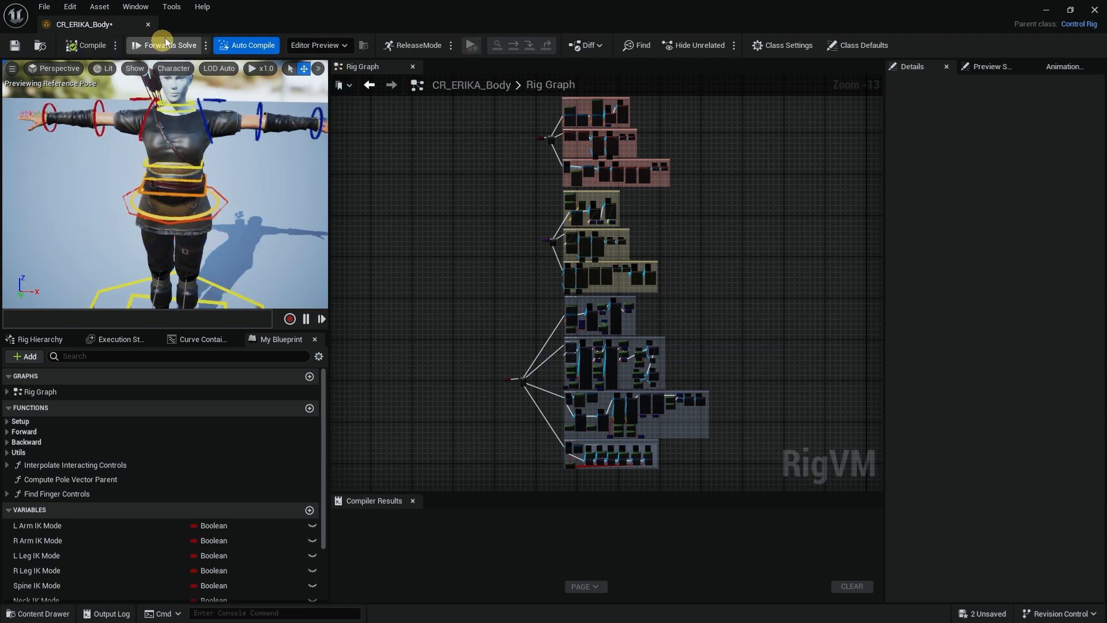
pyautogui.click(17, 45)
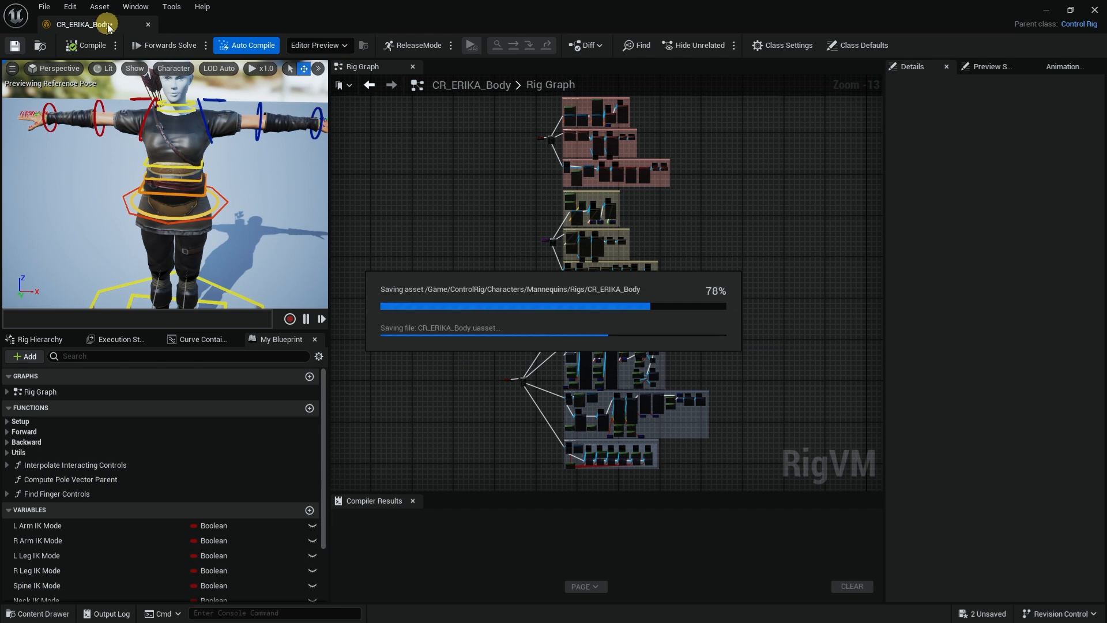
pyautogui.click(148, 25)
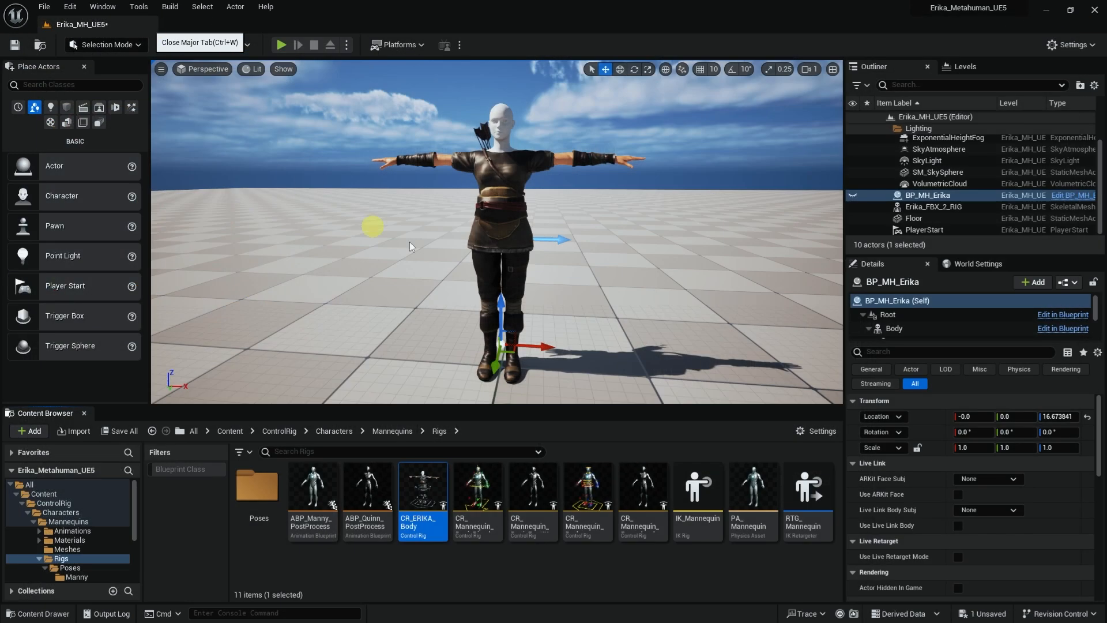
# Step: Delete the Erika_FBX_2_RIG skeletal mesh actor from the level
pyautogui.click(525, 165)
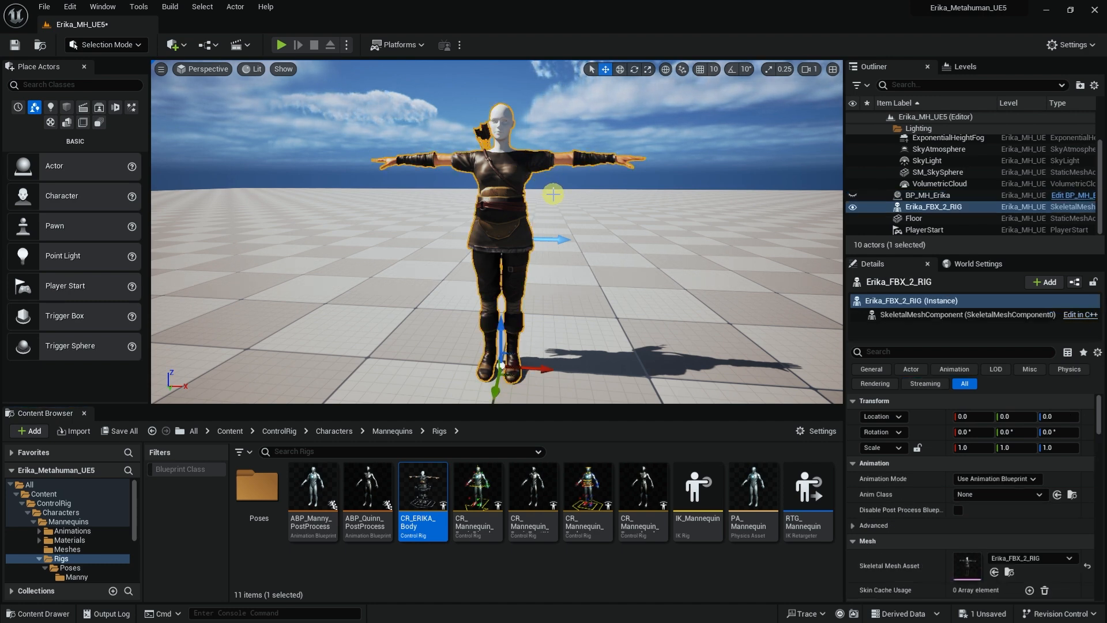
pyautogui.press('Delete')
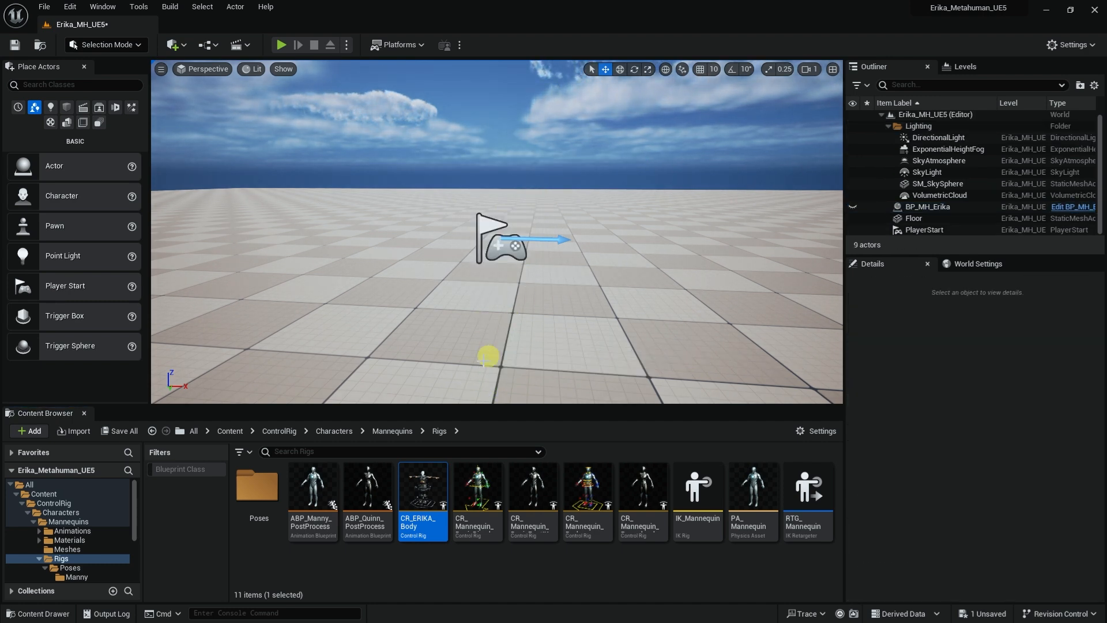
# Step: Open Content Browser 2 as a second asset window and go to the Models/Erika-Body folder
pyautogui.moveTo(422, 516)
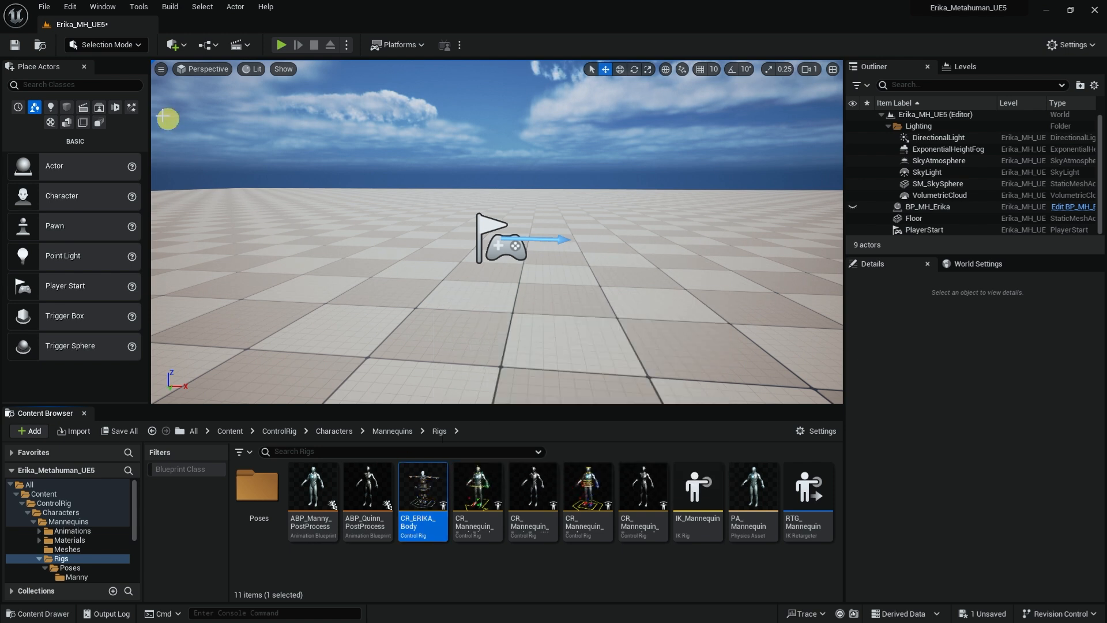
pyautogui.click(108, 10)
pyautogui.moveTo(159, 52)
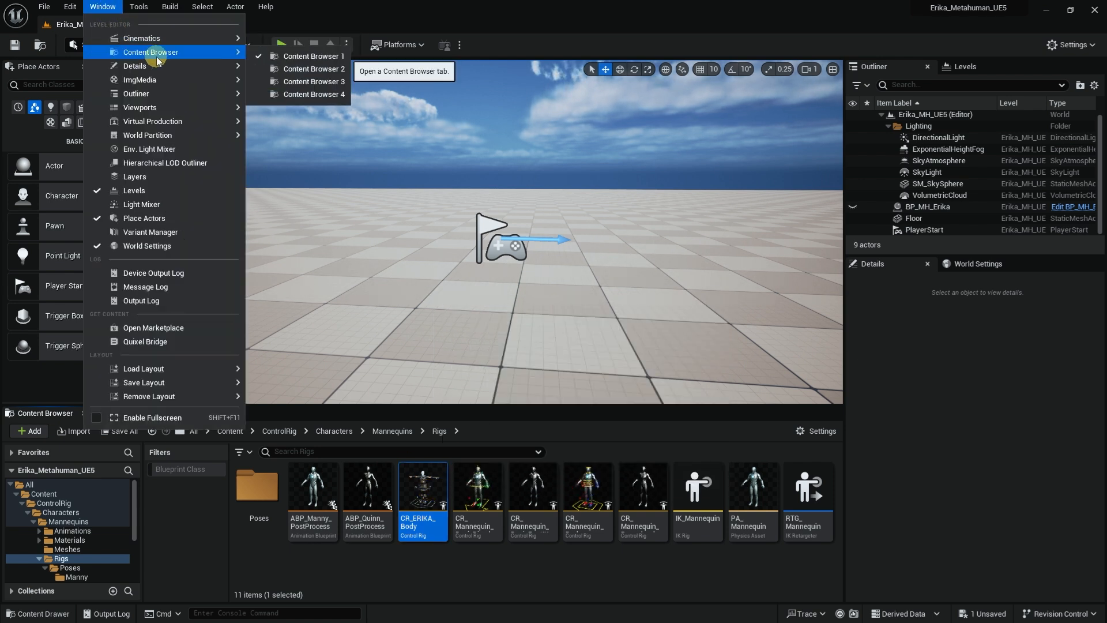
pyautogui.click(316, 69)
pyautogui.moveTo(766, 74); pyautogui.dragTo(835, 61)
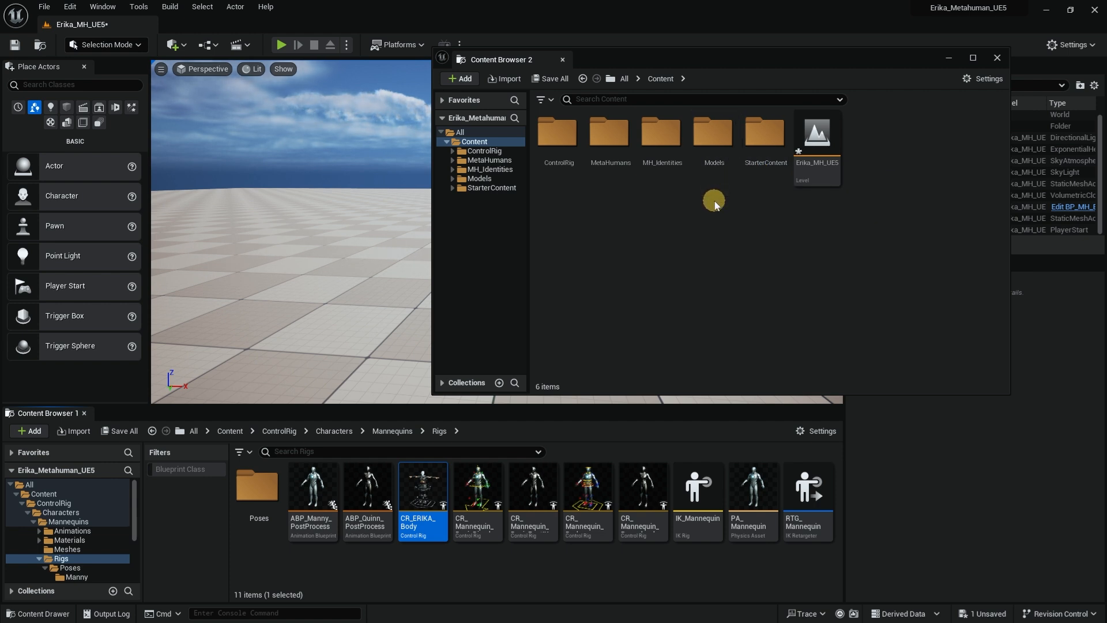
pyautogui.doubleClick(723, 141)
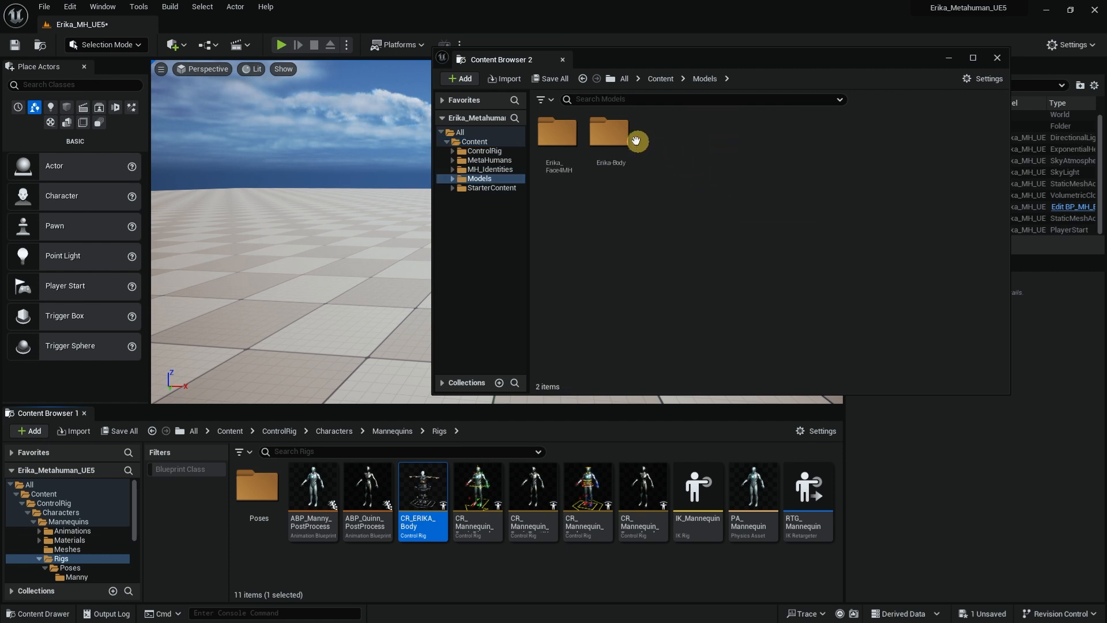
pyautogui.doubleClick(610, 131)
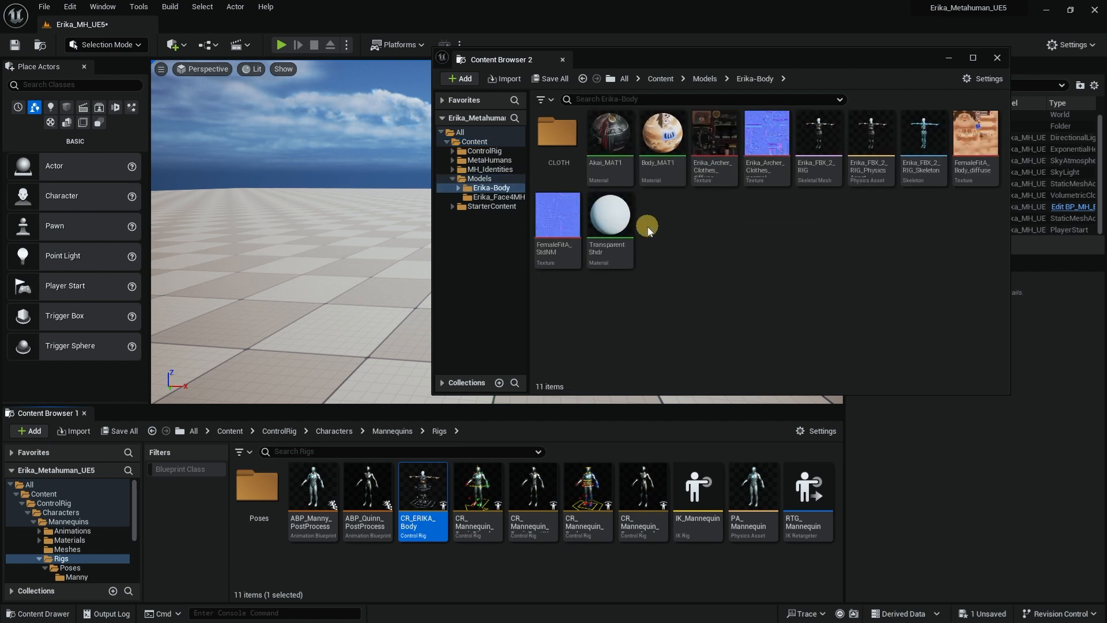
# Step: Create a new folder named ControlRig_Erika inside Models/Erika-Body
pyautogui.rightClick(735, 232)
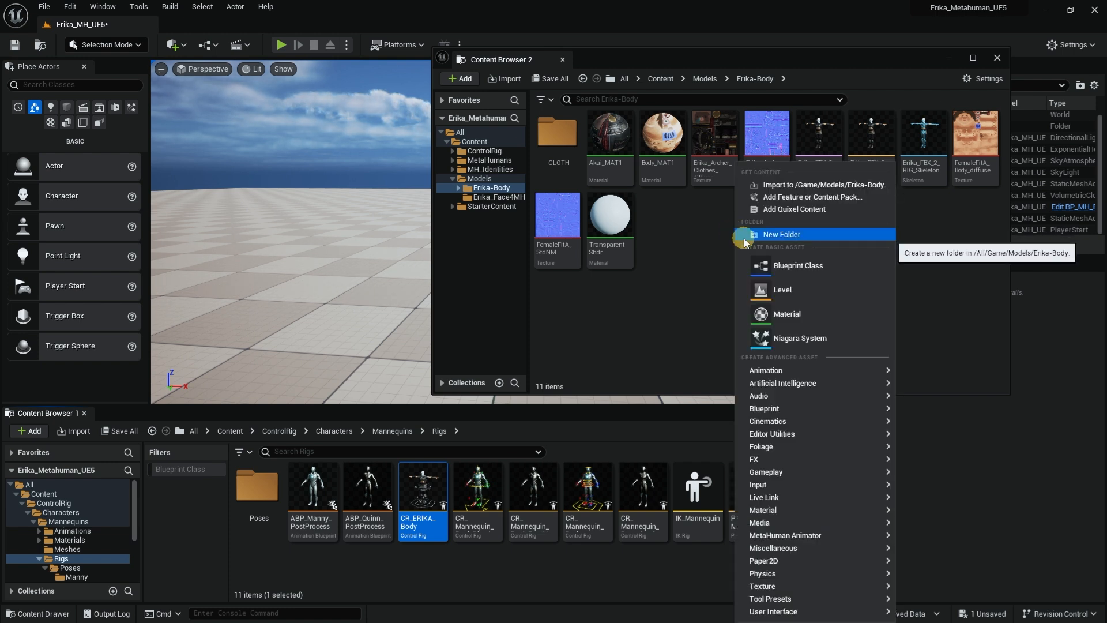
pyautogui.click(743, 233)
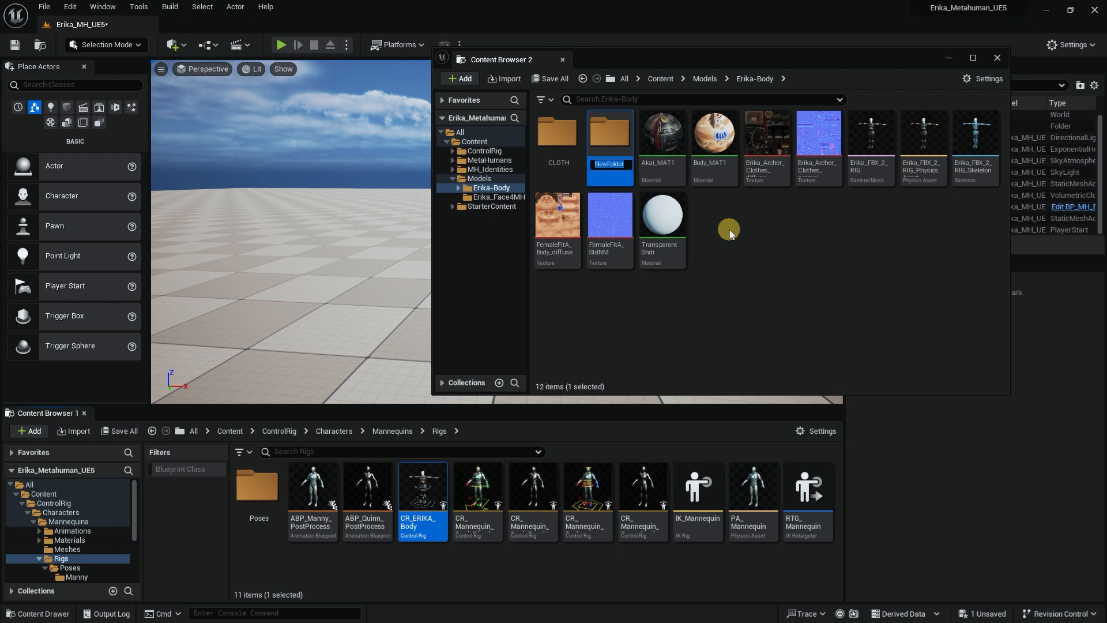
pyautogui.write('ControlRig_Erika')
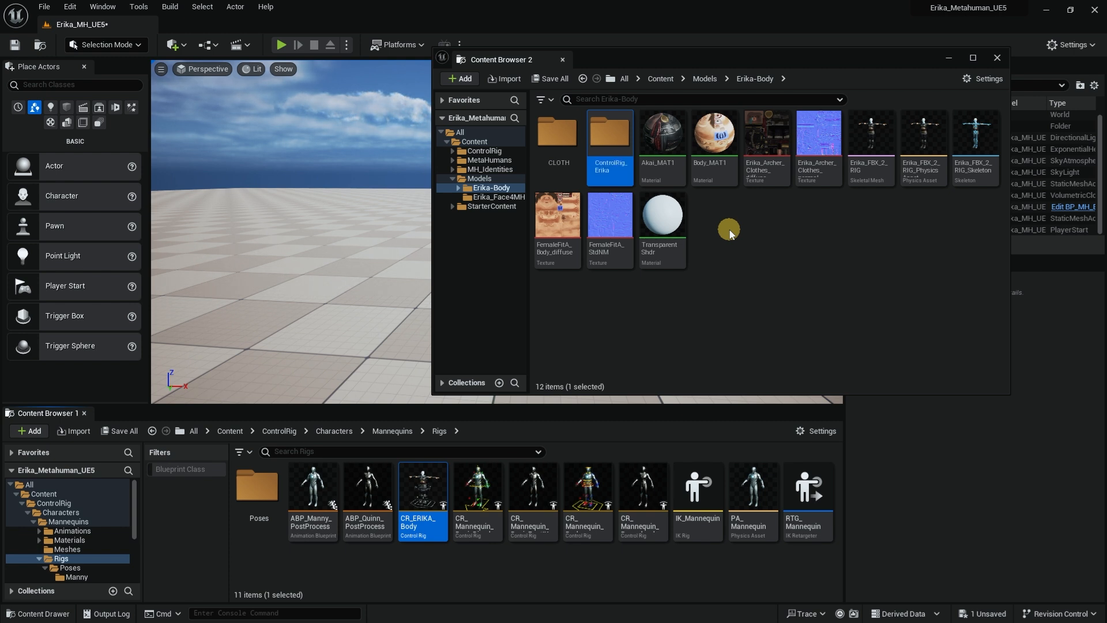
# Step: Move the CR_ERIKA_Body control rig from the Mannequins Rigs folder into the ControlRig_Erika folder
pyautogui.doubleClick(611, 142)
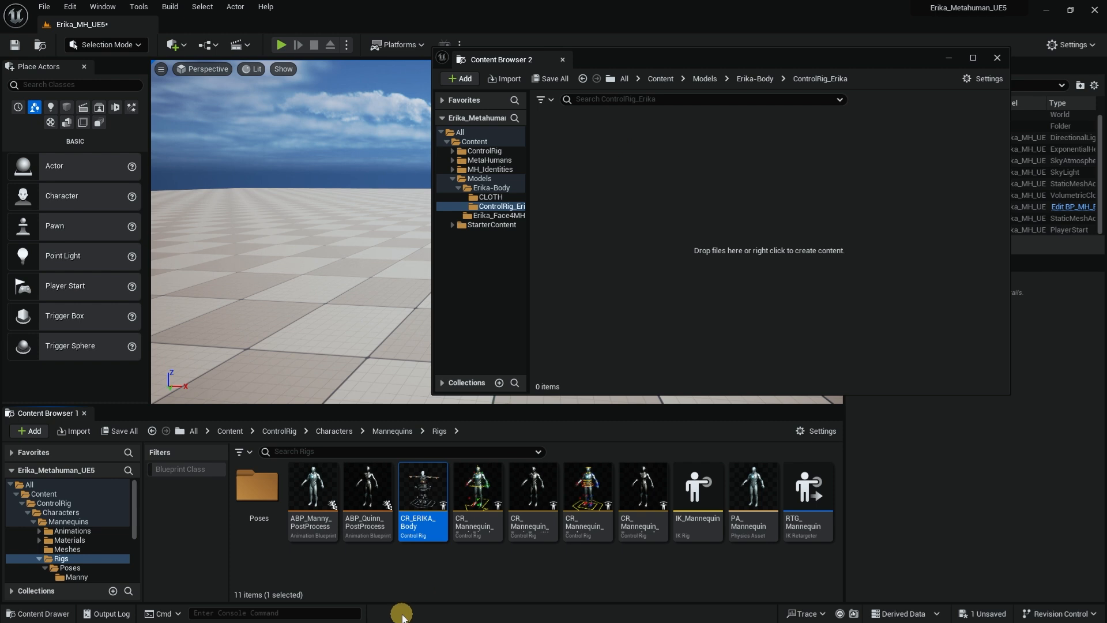
pyautogui.moveTo(423, 493); pyautogui.dragTo(659, 222)
pyautogui.click(685, 243)
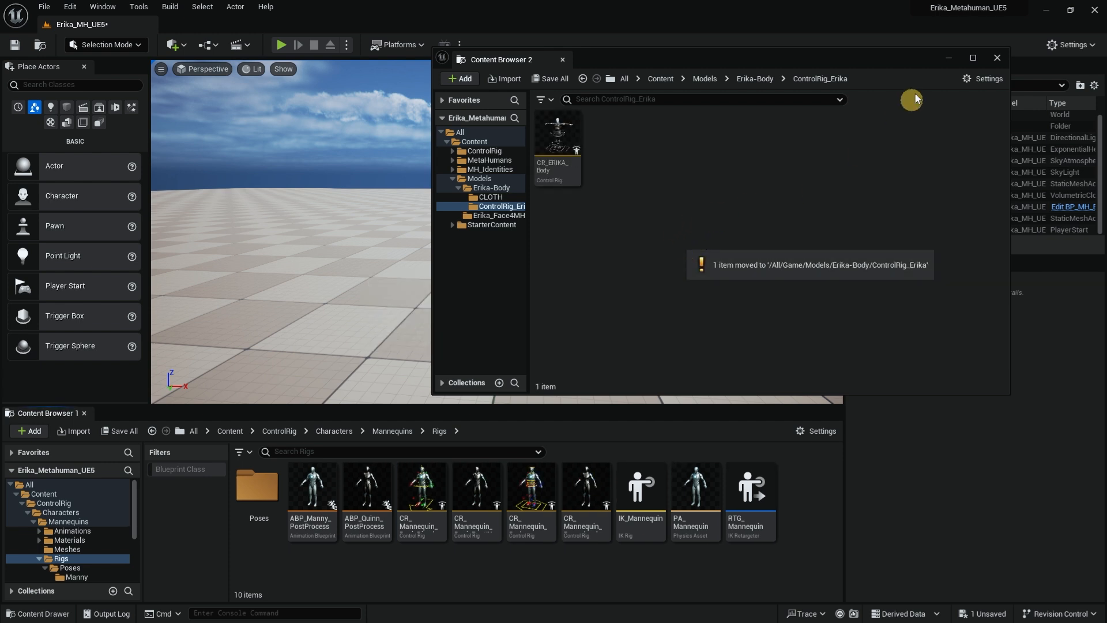
# Step: Close the second asset browser window and go to the Models/Erika-Body/ControlRig_Erika folder in the main one
pyautogui.click(997, 58)
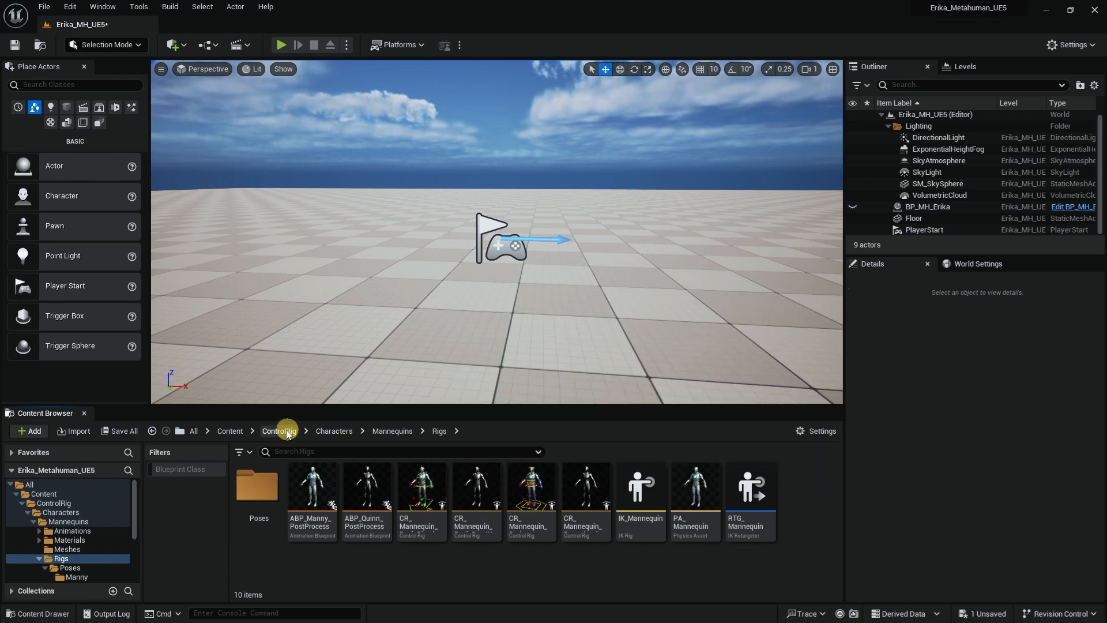
pyautogui.click(280, 432)
pyautogui.click(230, 431)
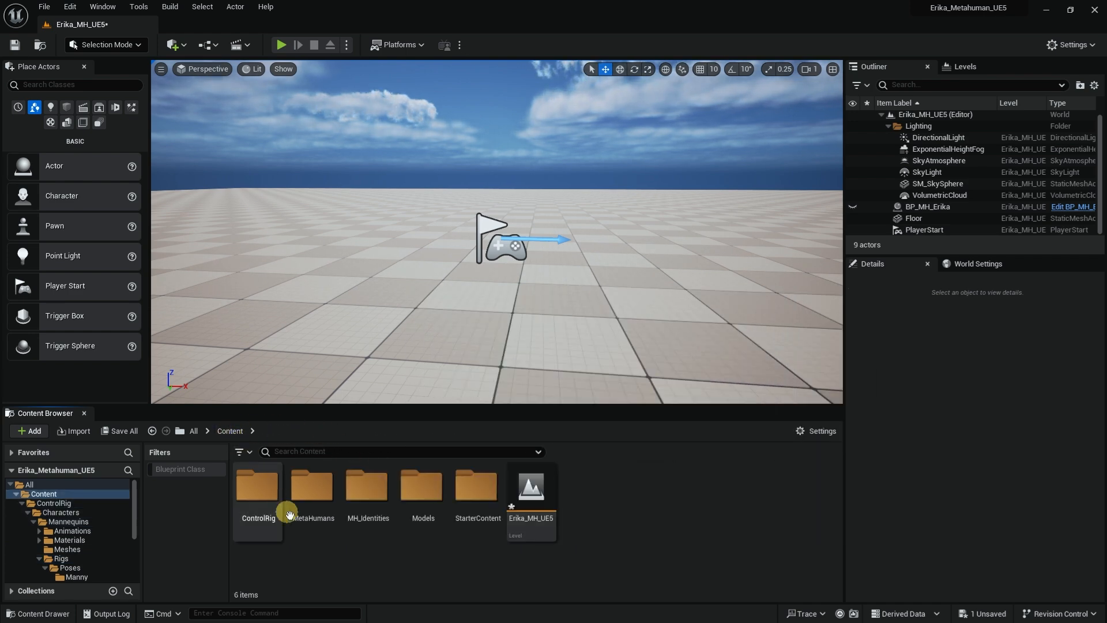
pyautogui.doubleClick(423, 499)
pyautogui.doubleClick(310, 488)
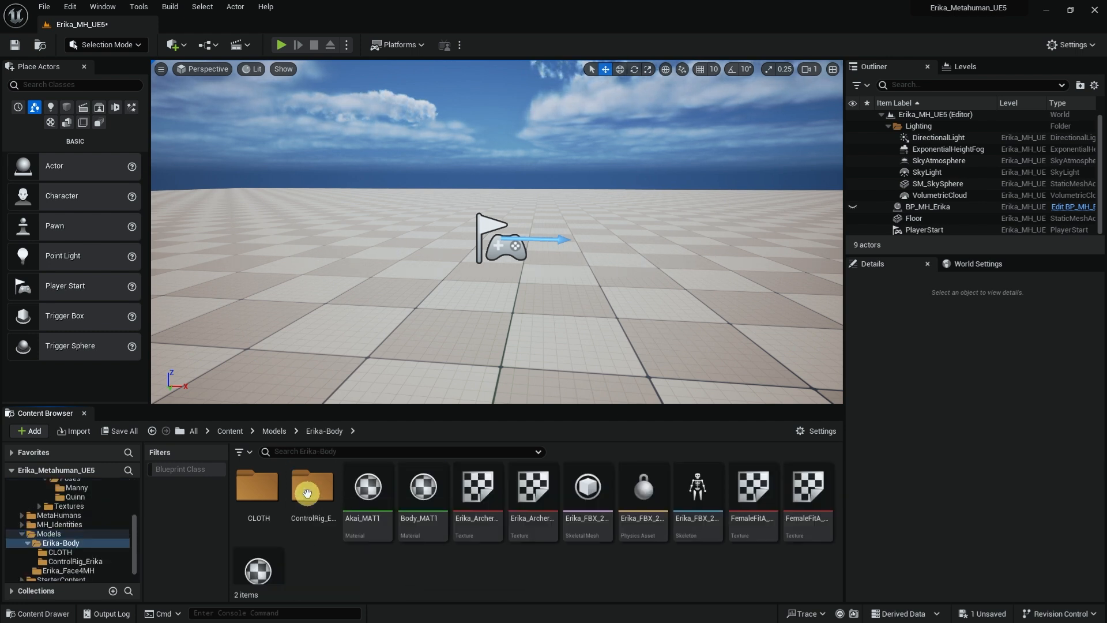
pyautogui.doubleClick(321, 490)
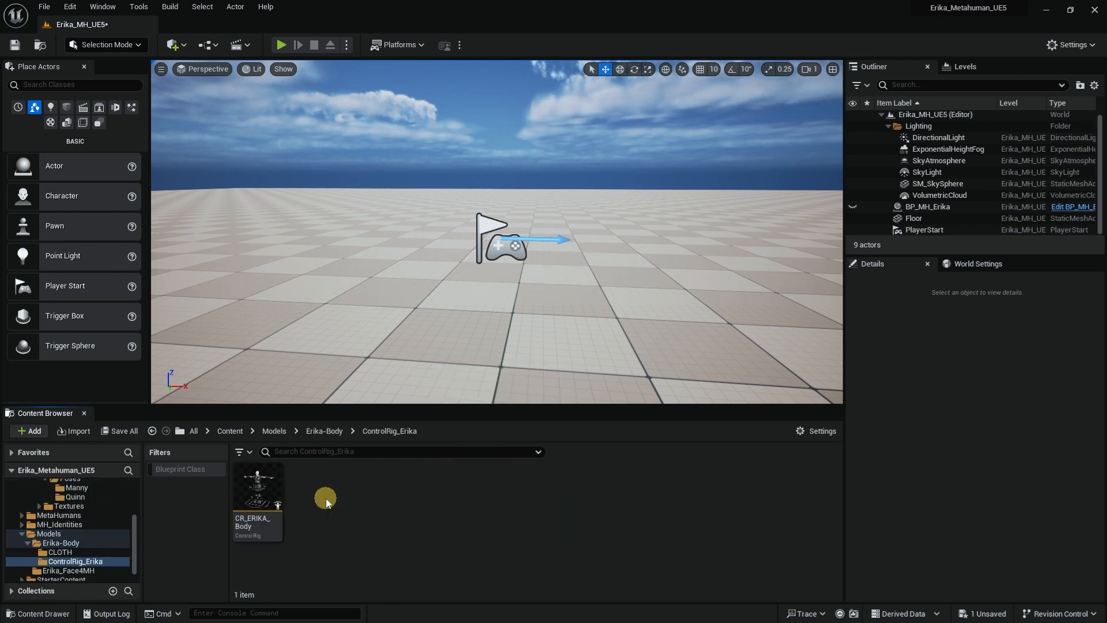
# Step: Place the CR_ERIKA_Body control rig in the level and bring the actor palette and asset browser back into view
pyautogui.moveTo(257, 491); pyautogui.dragTo(425, 302)
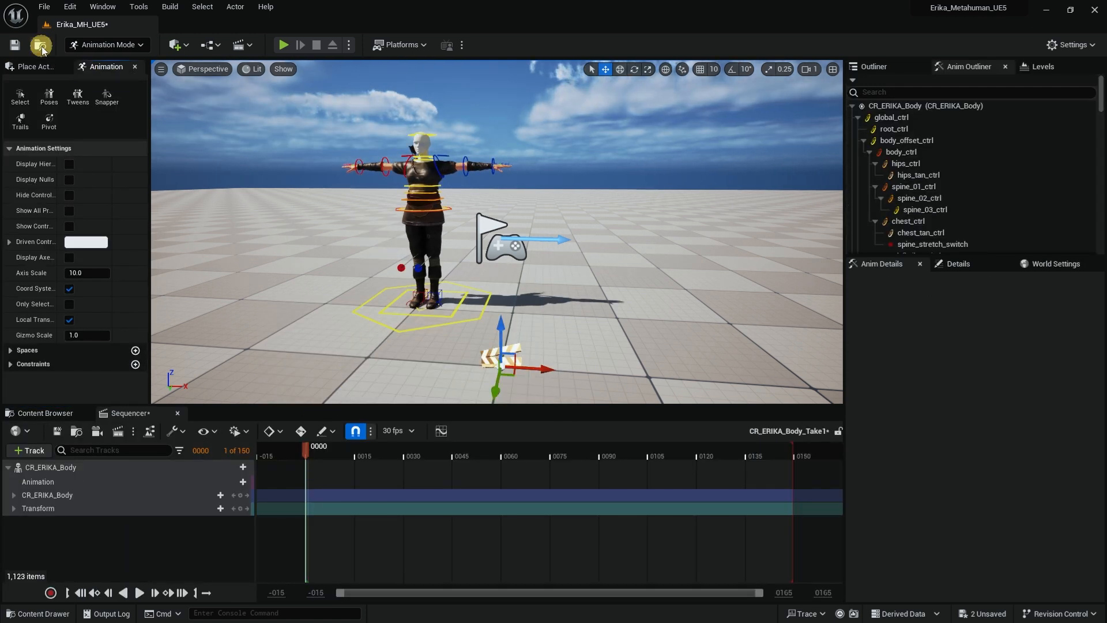
pyautogui.click(26, 67)
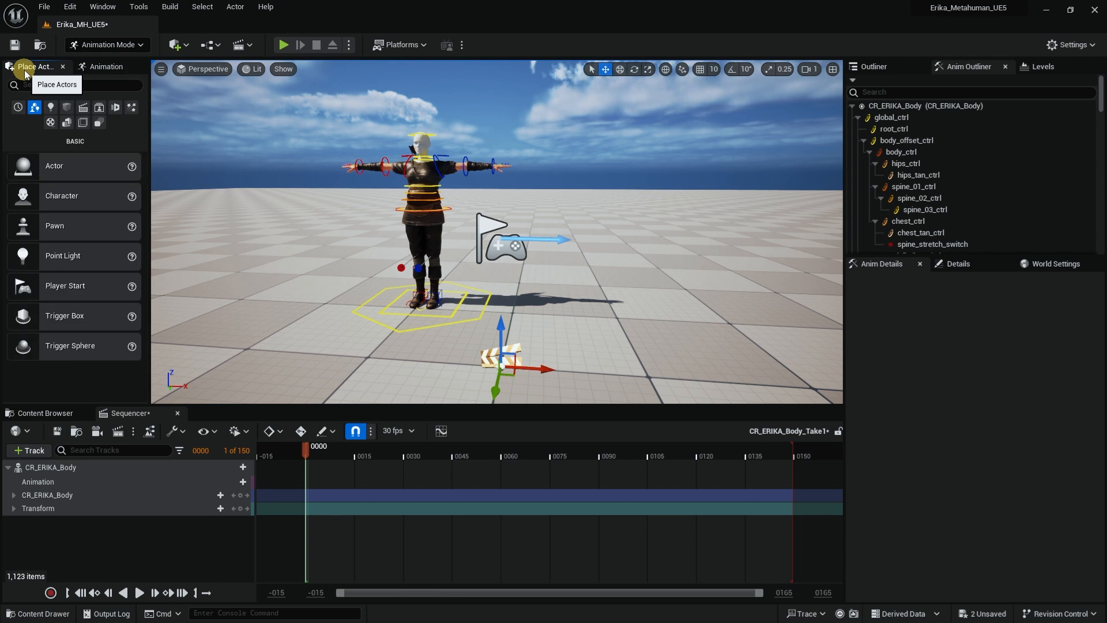
pyautogui.click(155, 456)
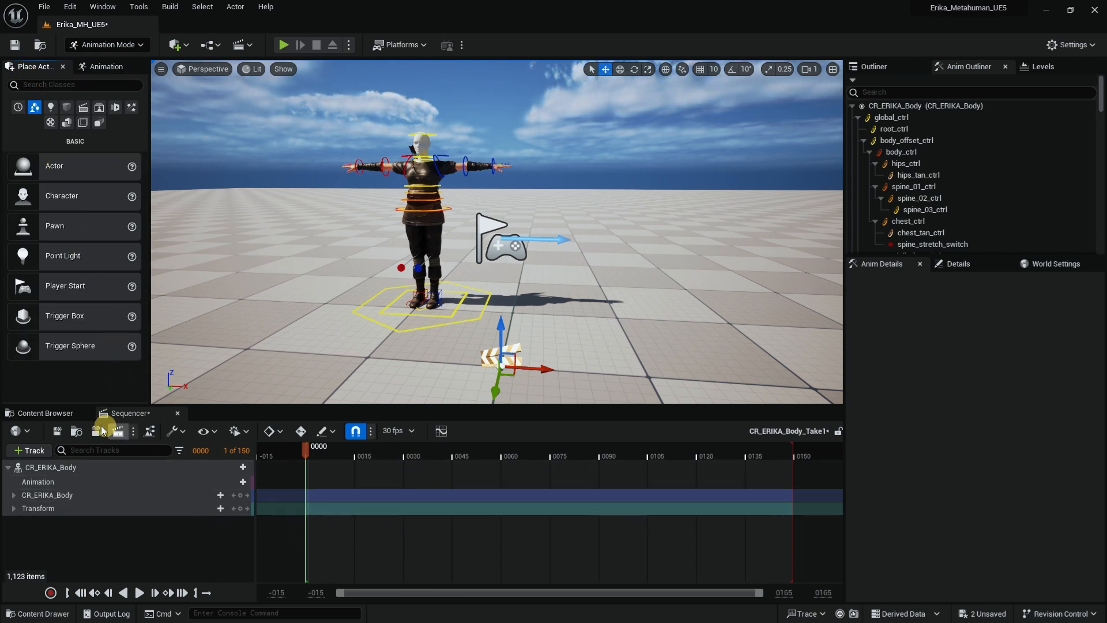
pyautogui.click(45, 414)
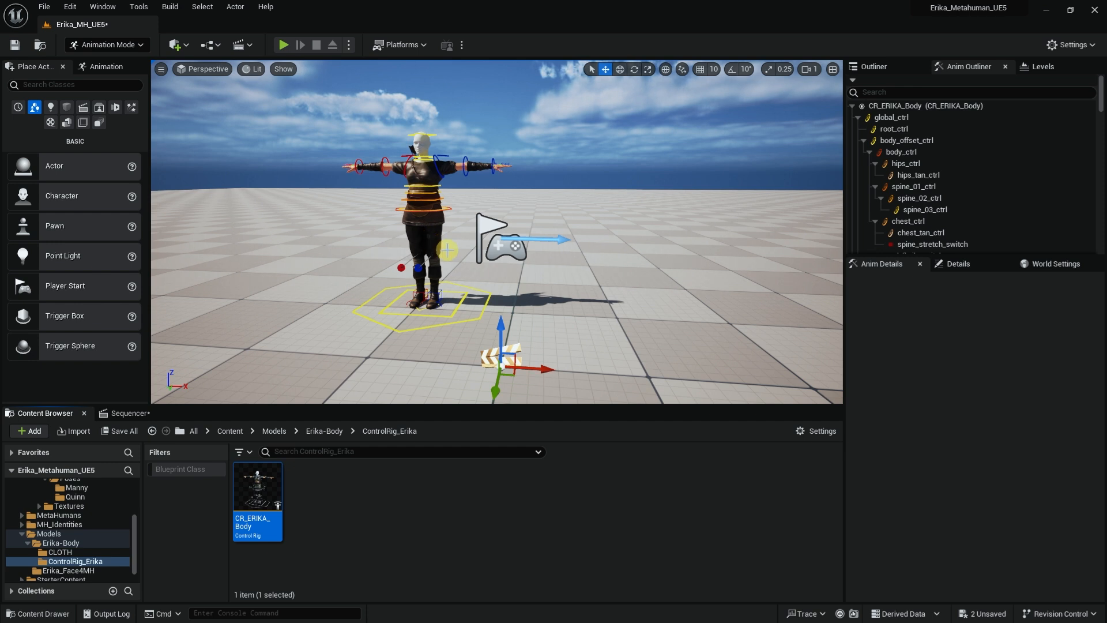
# Step: Reset the location of the CR_ERIKA_Body actor to the world origin
pyautogui.click(957, 264)
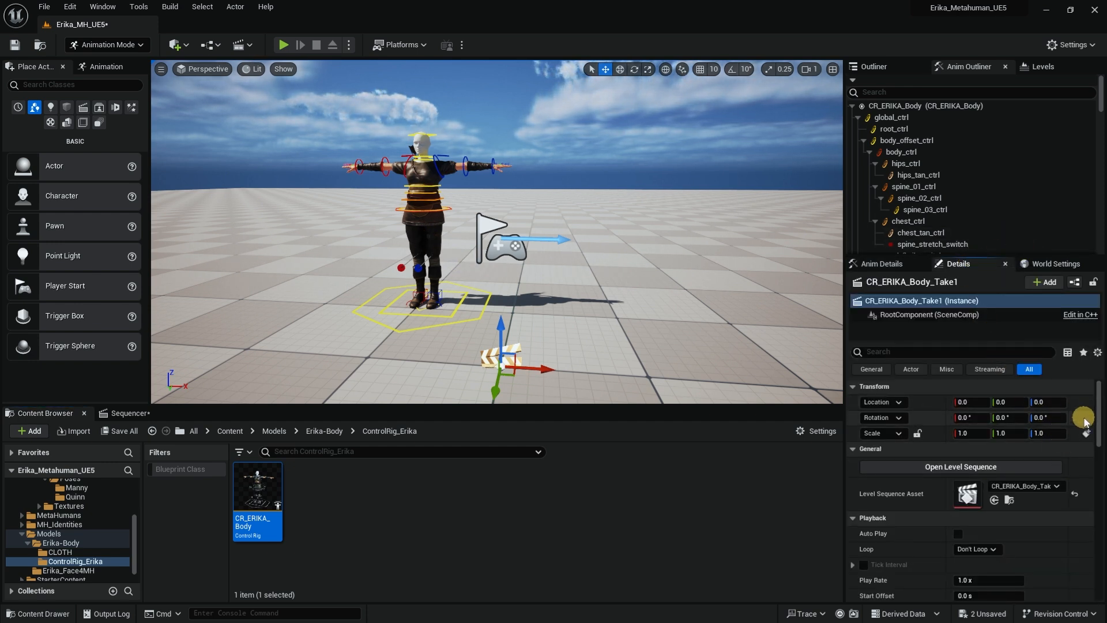
pyautogui.click(425, 213)
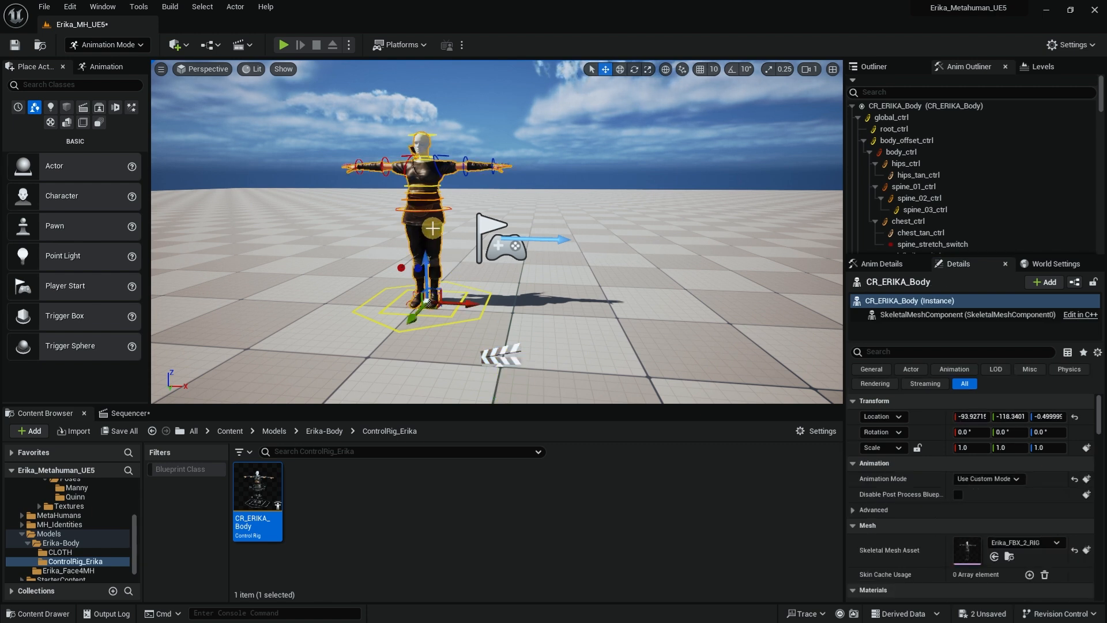
pyautogui.click(1074, 416)
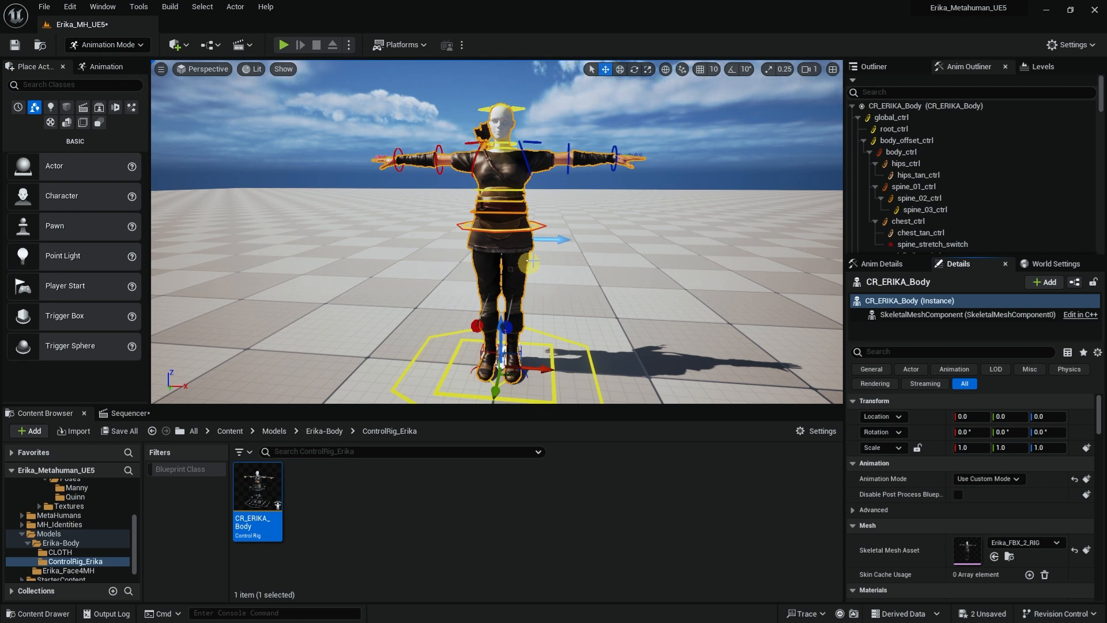
# Step: Test the rig by rotating the spine_03_ctrl control, and undo the rotation
pyautogui.click(512, 187)
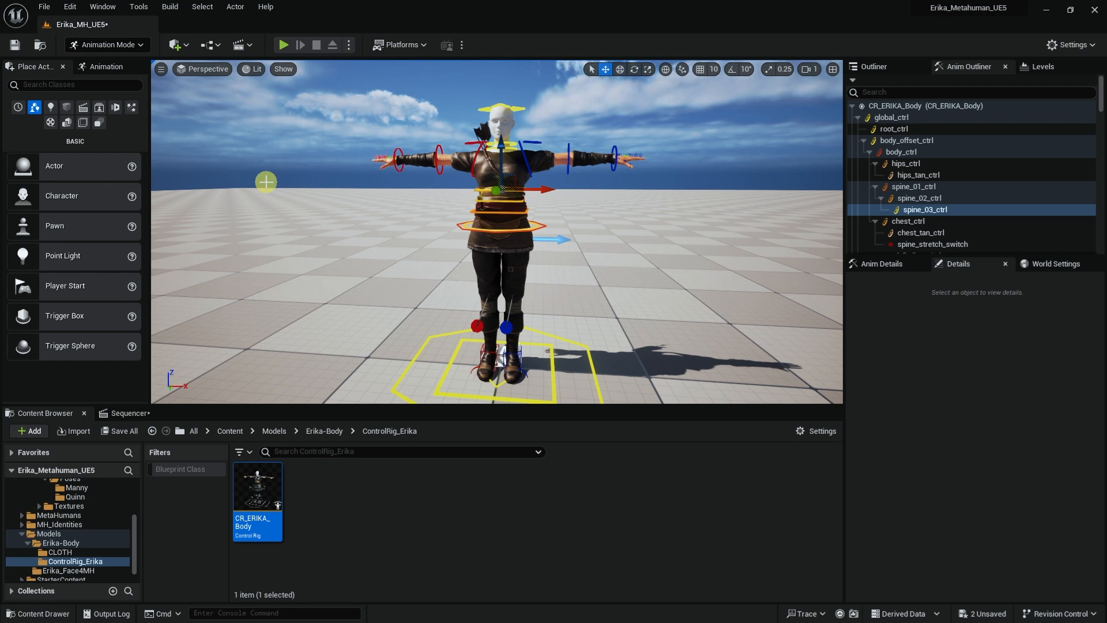
pyautogui.press('e')
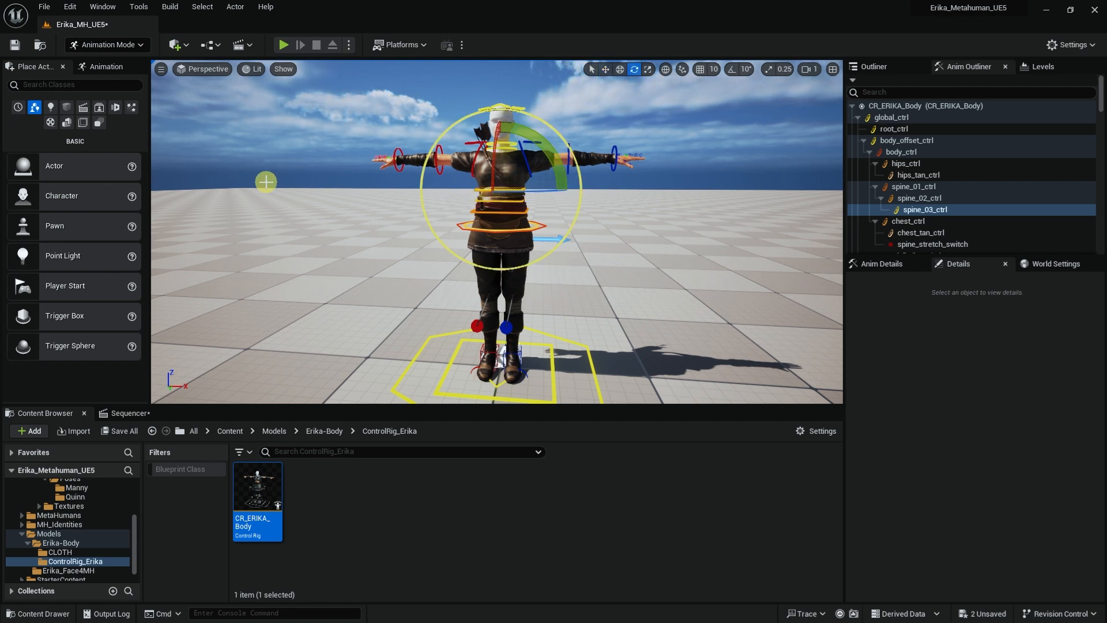
pyautogui.moveTo(544, 152)
pyautogui.mouseDown()
pyautogui.moveTo(553, 169)
pyautogui.moveTo(516, 156)
pyautogui.moveTo(534, 136)
pyautogui.mouseUp()
pyautogui.hotkey('ctrl', 'z')
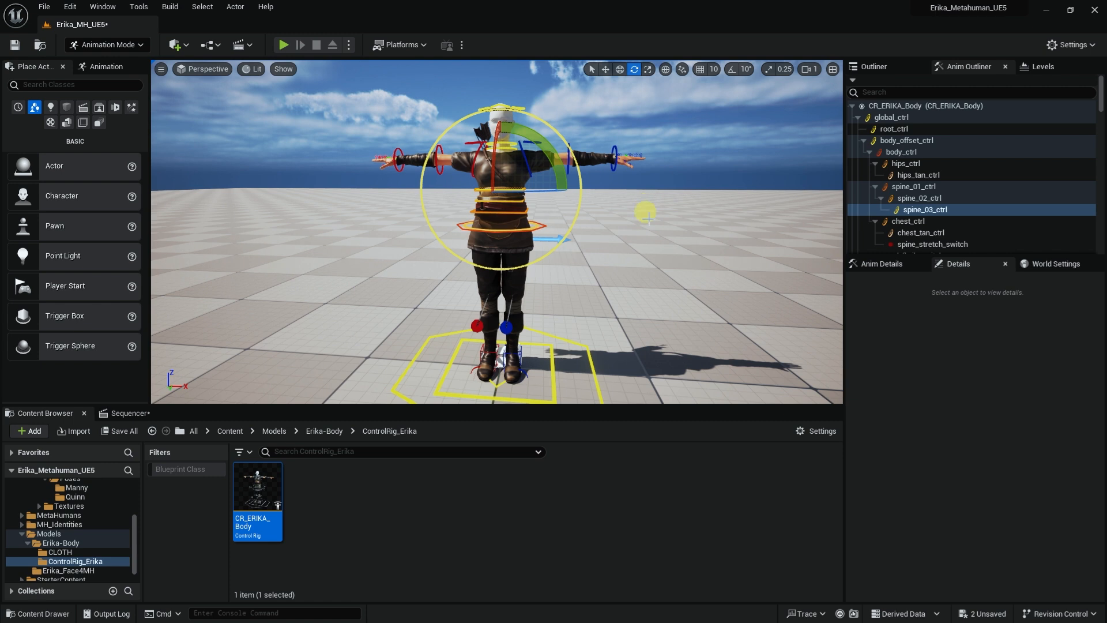
# Step: Show the BP_MH_Erika MetaHuman to compare it with the rigged body, and hide it again
pyautogui.click(874, 66)
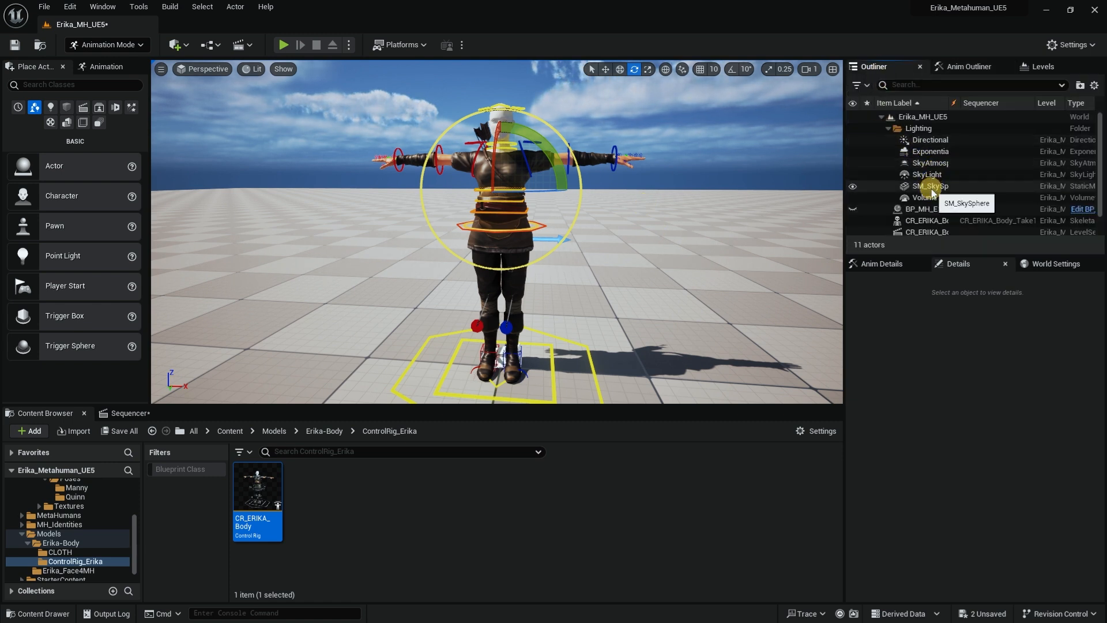
pyautogui.click(854, 210)
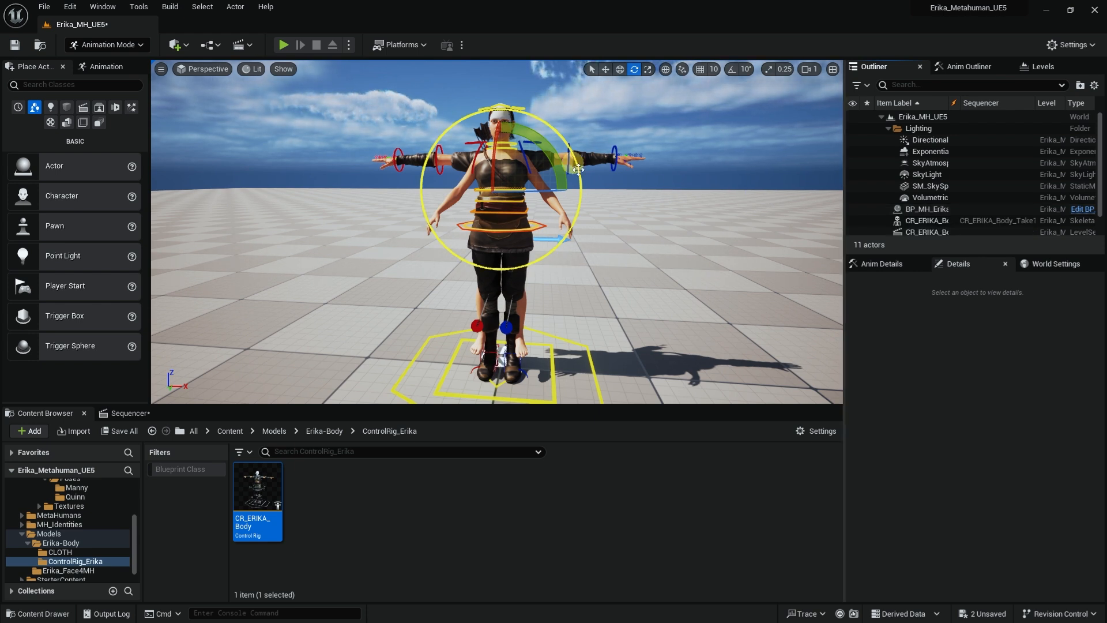
pyautogui.click(667, 151)
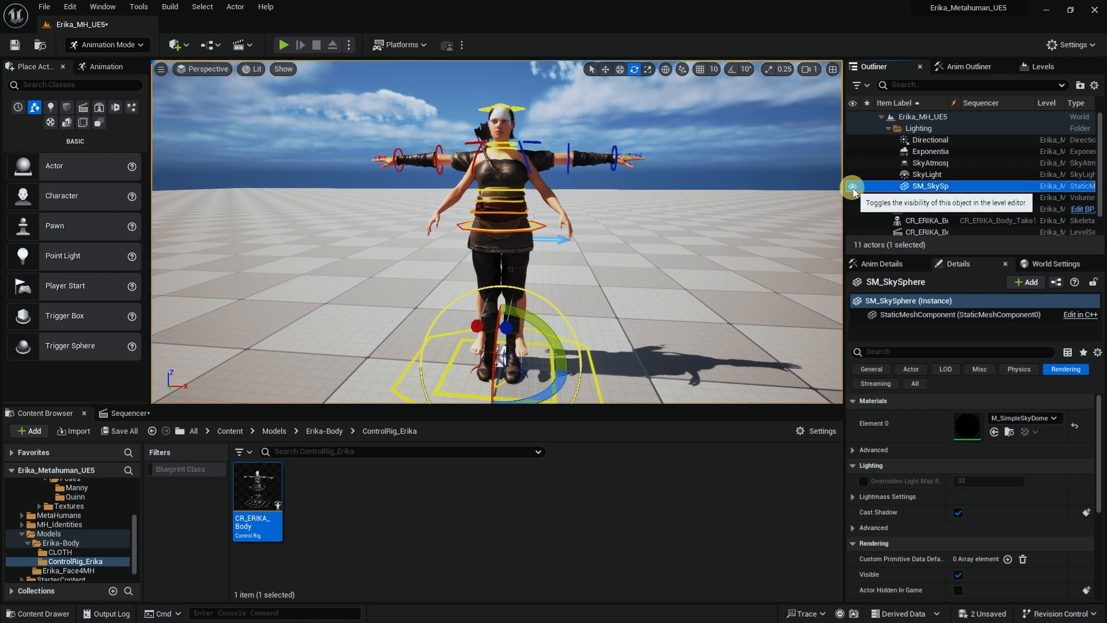
pyautogui.click(869, 210)
pyautogui.click(853, 209)
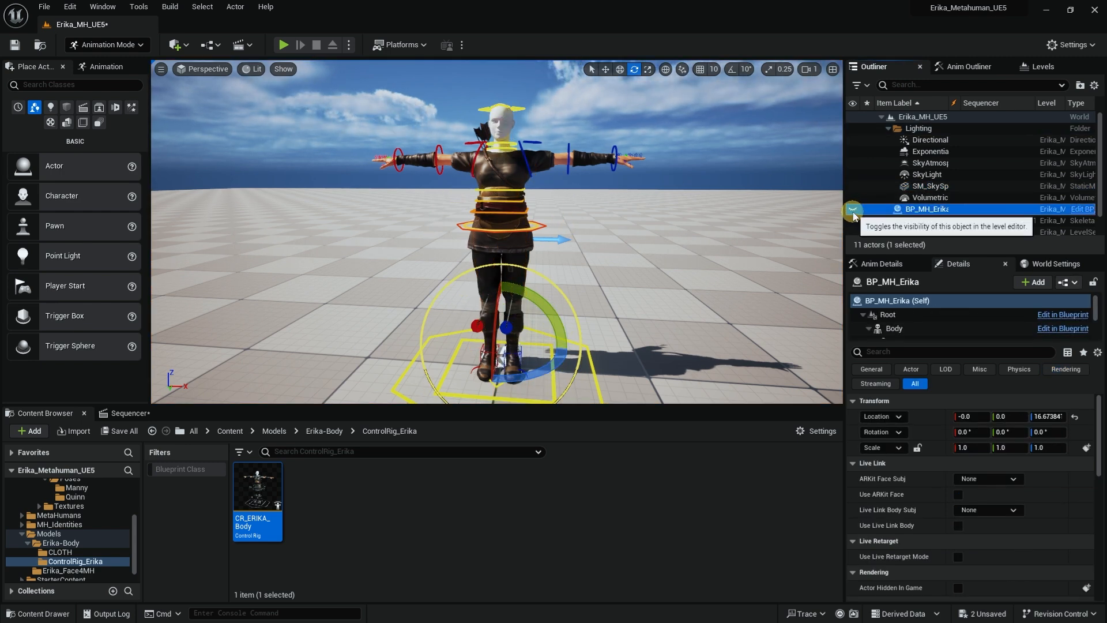
# Step: Examine the rigged body's plain white head up close and open the Models/Erika-Body folder
pyautogui.keyDown('alt'); pyautogui.moveTo(564, 215); pyautogui.dragTo(566, 215); pyautogui.keyUp('alt')
pyautogui.keyDown('alt'); pyautogui.moveTo(566, 215); pyautogui.dragTo(600, 222, button='right'); pyautogui.keyUp('alt')
pyautogui.keyDown('alt'); pyautogui.moveTo(600, 222); pyautogui.dragTo(625, 209); pyautogui.keyUp('alt')
pyautogui.keyDown('alt'); pyautogui.moveTo(595, 209); pyautogui.dragTo(599, 212, button='right'); pyautogui.keyUp('alt')
pyautogui.keyDown('alt'); pyautogui.moveTo(599, 211); pyautogui.dragTo(599, 211); pyautogui.keyUp('alt')
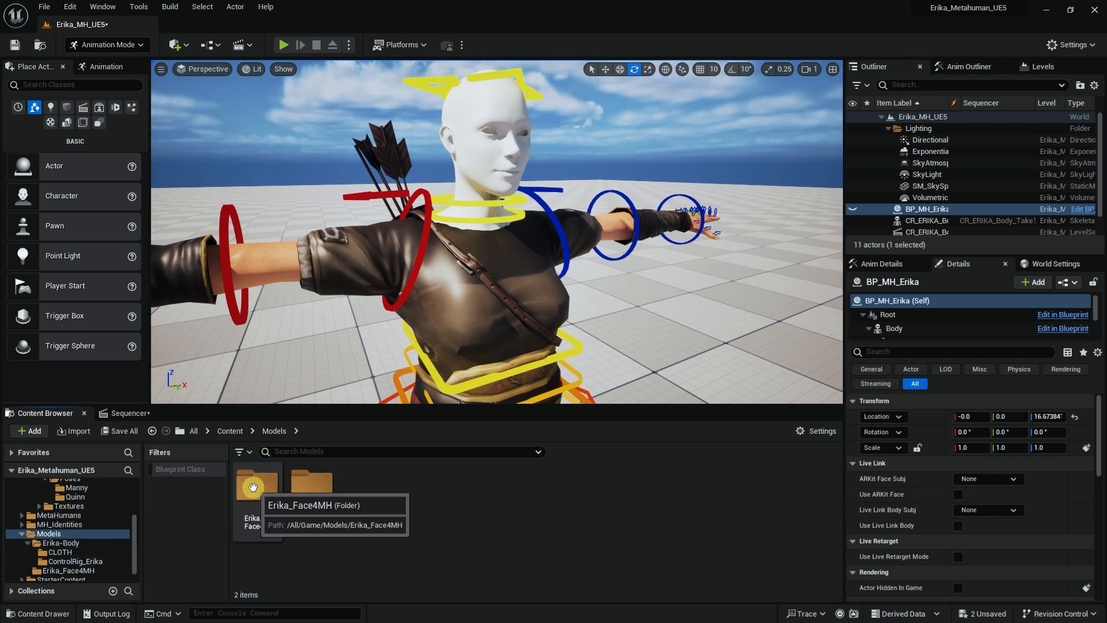
pyautogui.doubleClick(252, 488)
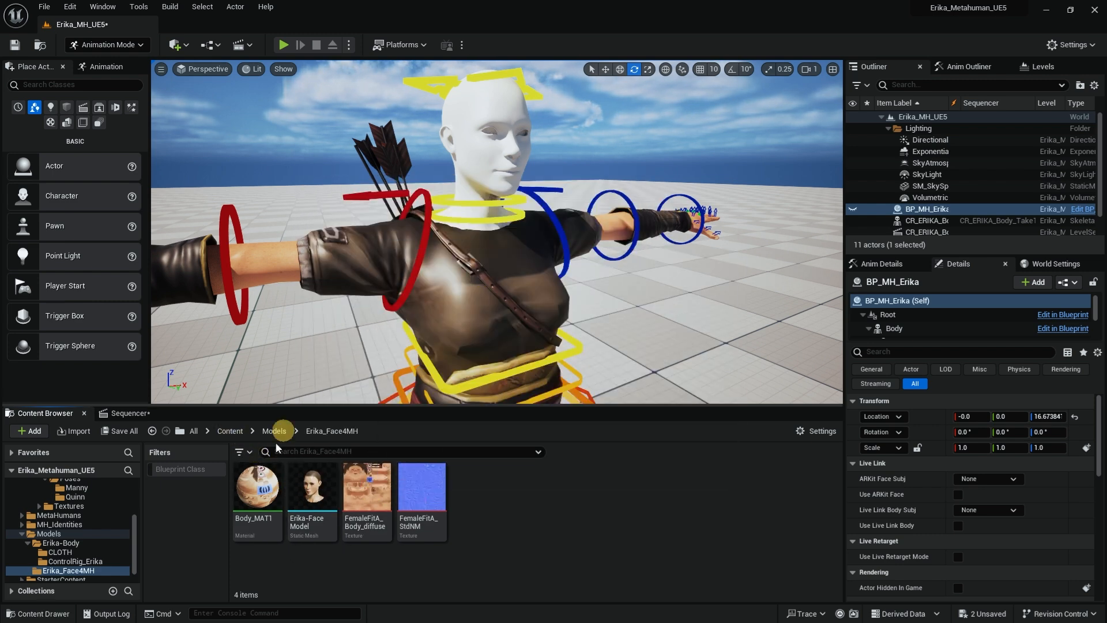
pyautogui.click(230, 431)
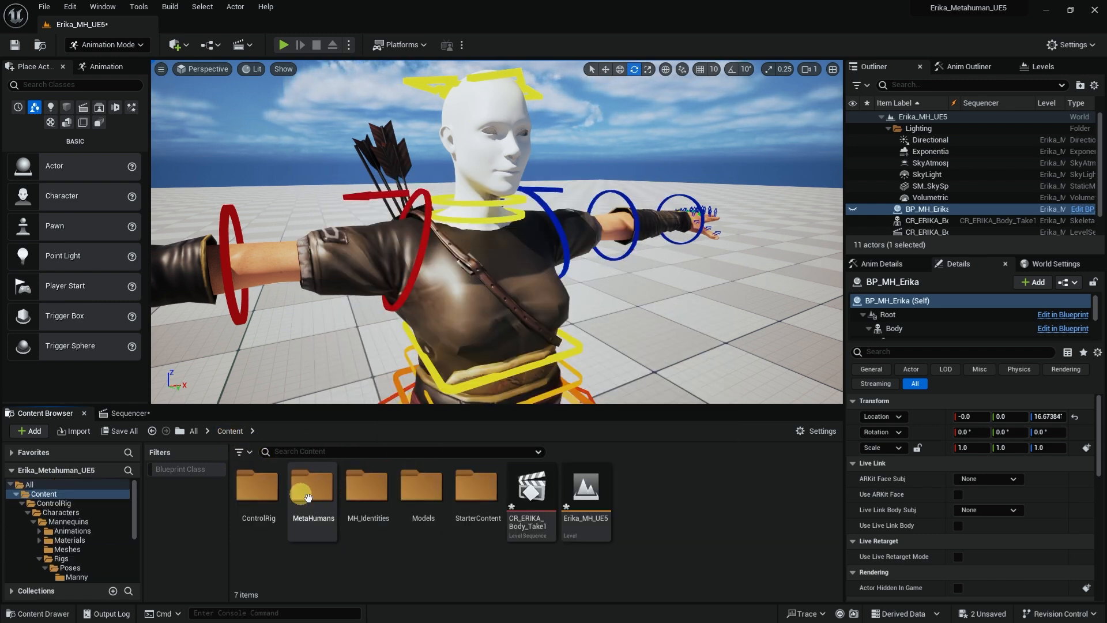
pyautogui.click(422, 487)
pyautogui.doubleClick(423, 487)
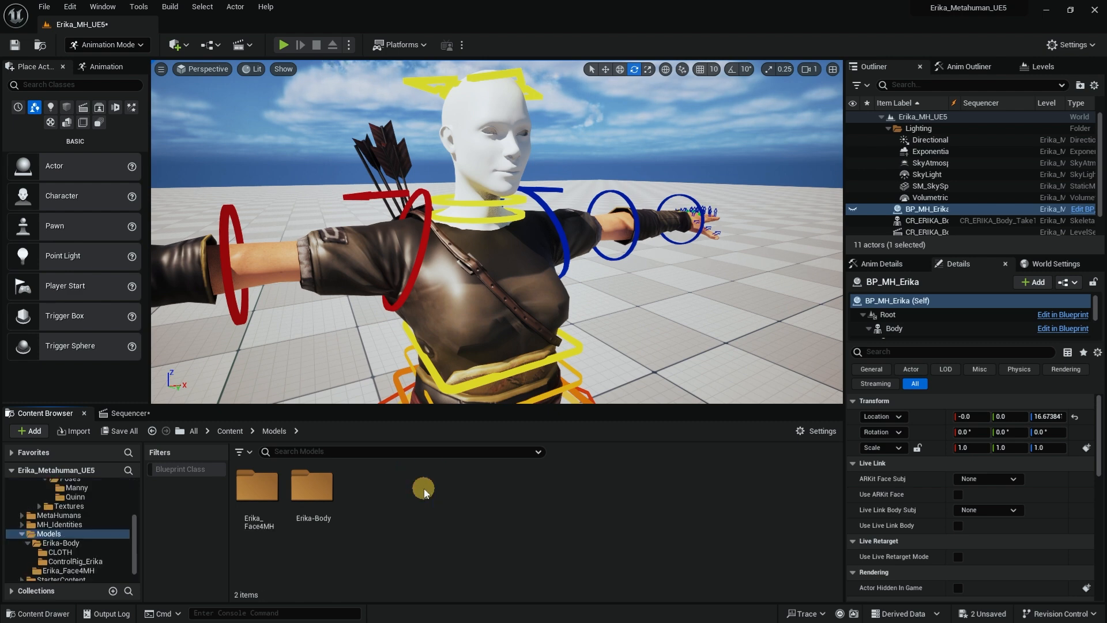
pyautogui.doubleClick(317, 499)
pyautogui.scroll(-2, 548, 543)
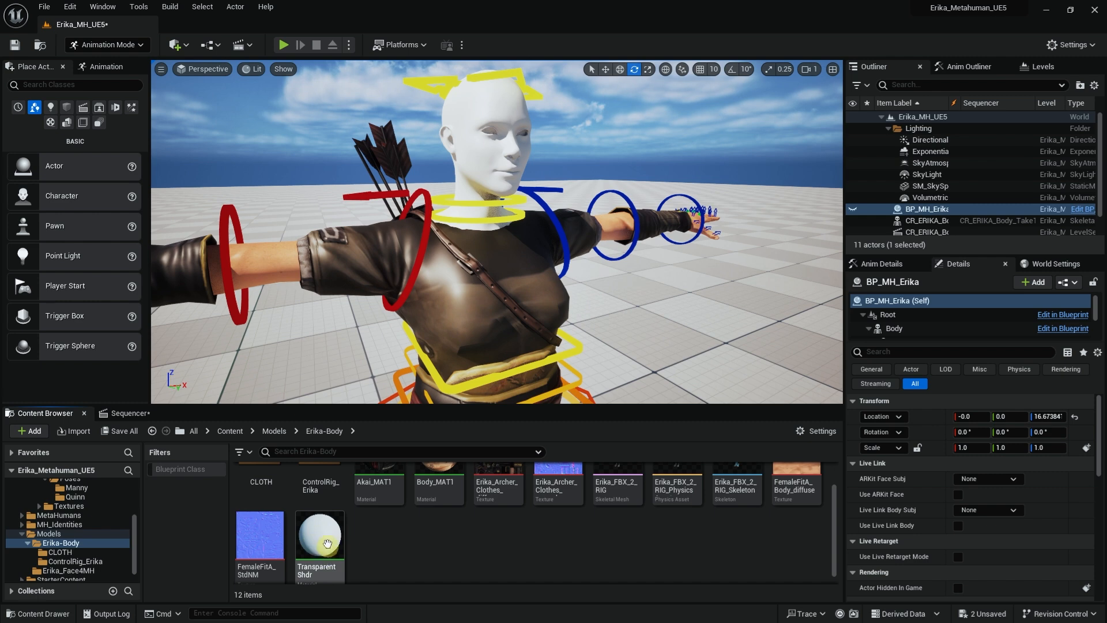
# Step: Create a new material named CLEAR_UE in the Models/Erika-Body folder
pyautogui.rightClick(386, 540)
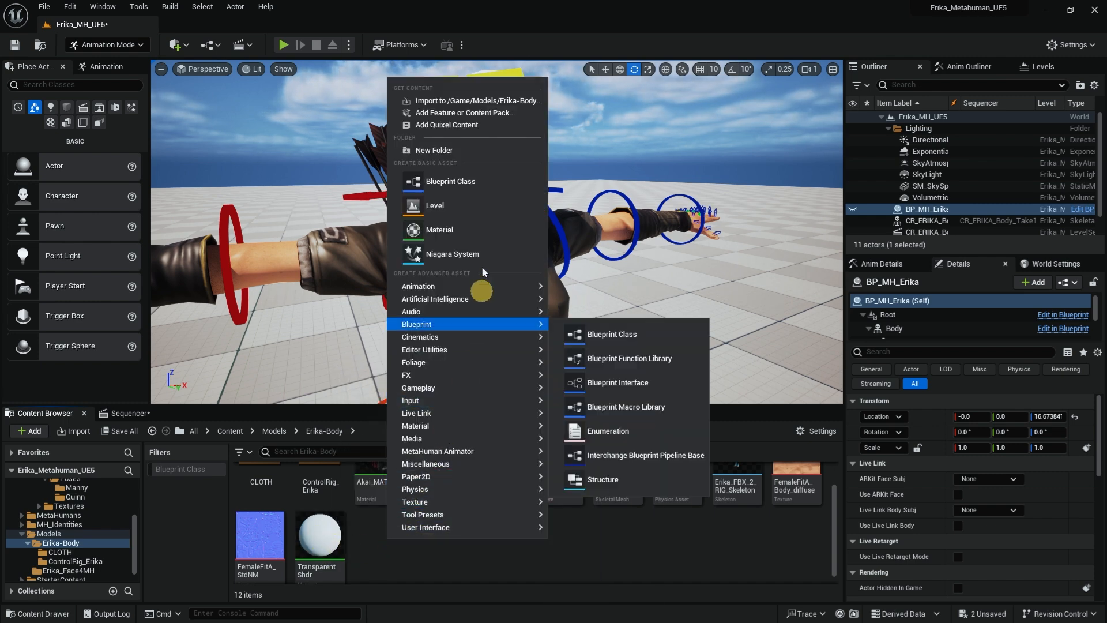
pyautogui.click(479, 230)
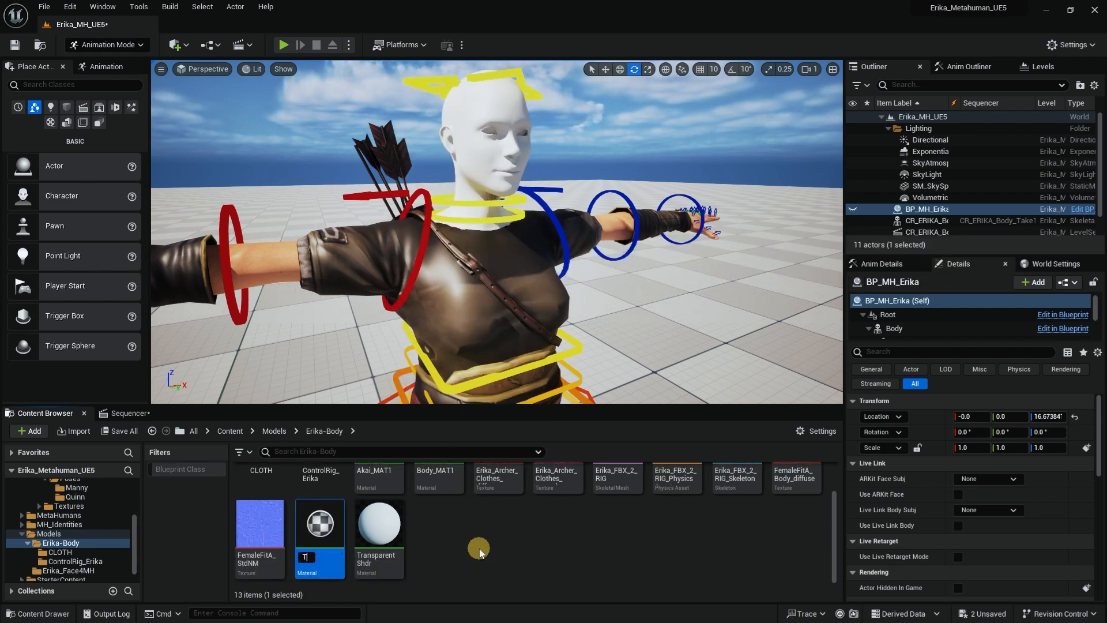
pyautogui.write('Transparent_UE')
pyautogui.press('Return')
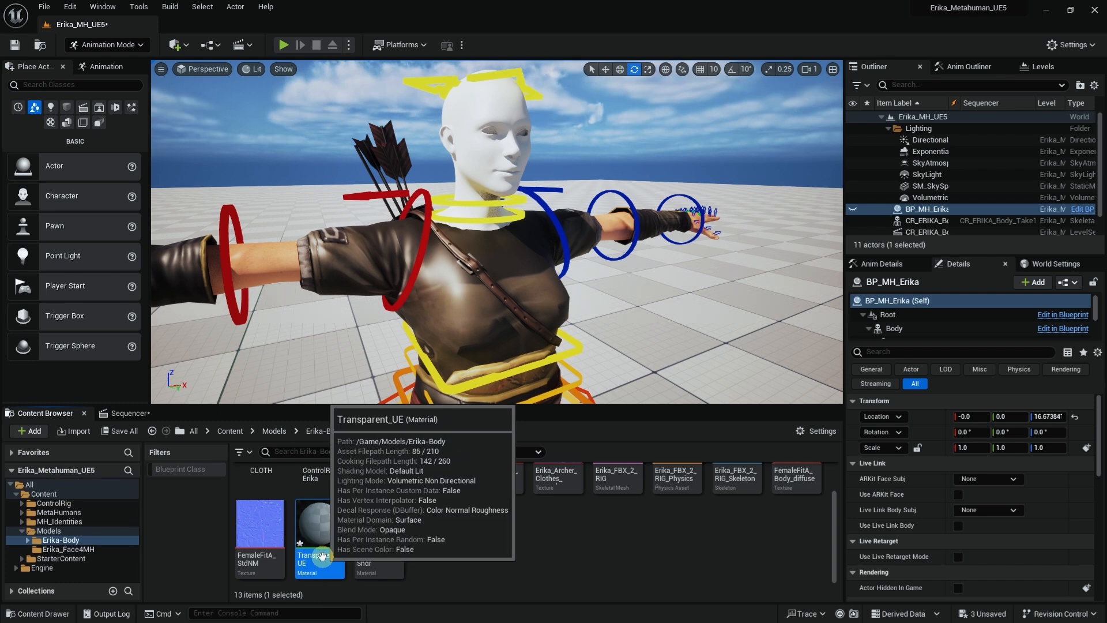
pyautogui.click(319, 556)
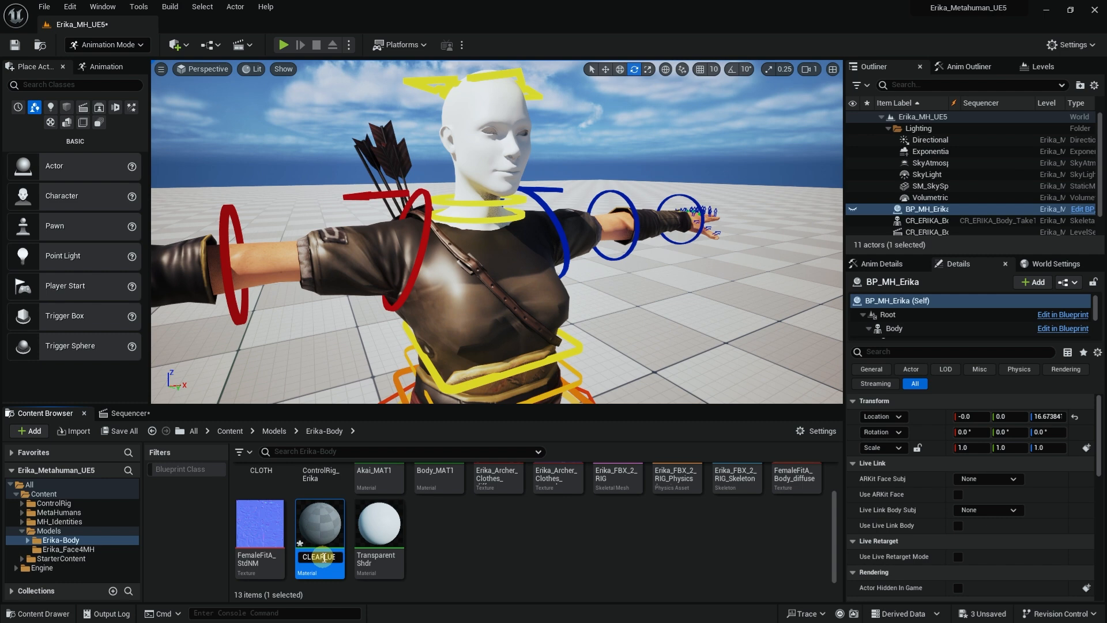
pyautogui.press('Return')
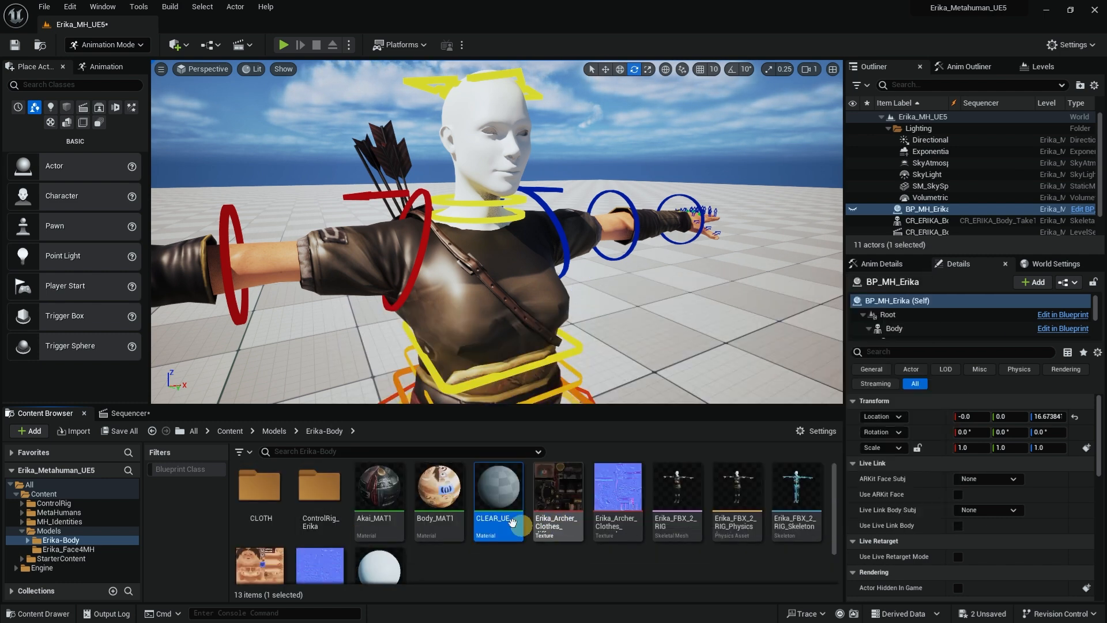
# Step: Open the CLEAR_UE material and set its blend mode to Translucent
pyautogui.doubleClick(497, 486)
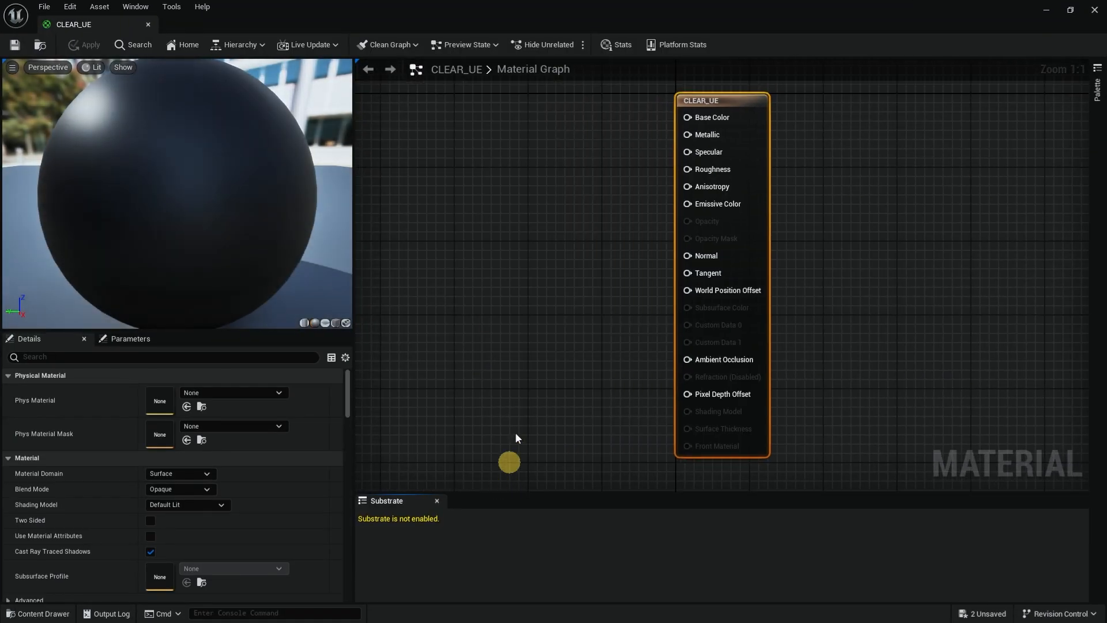
pyautogui.click(517, 283)
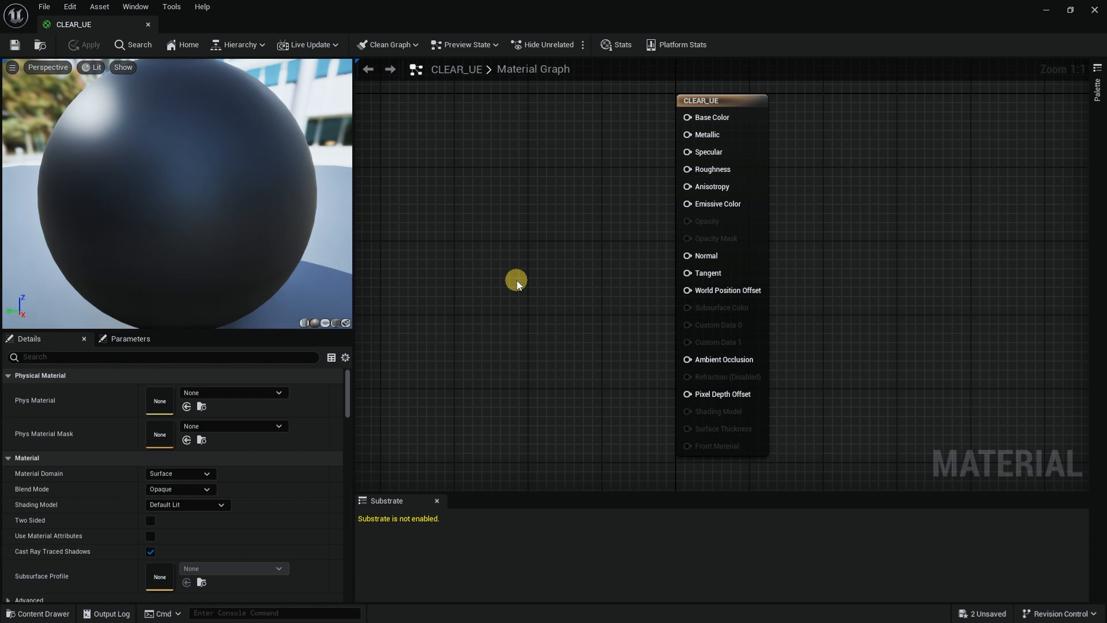
pyautogui.click(179, 490)
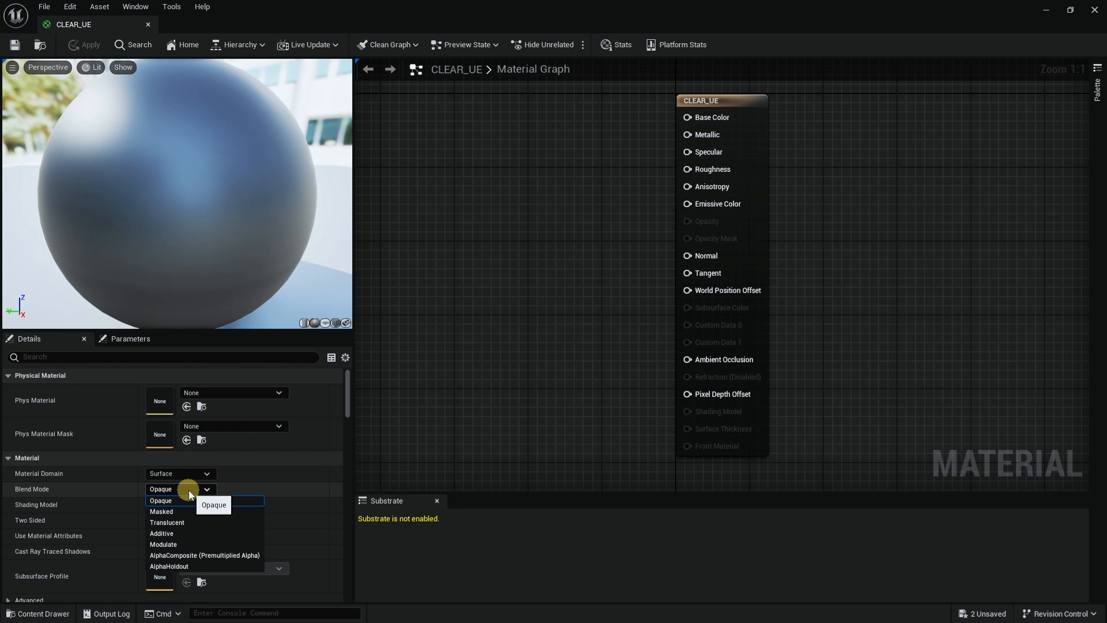
pyautogui.click(182, 521)
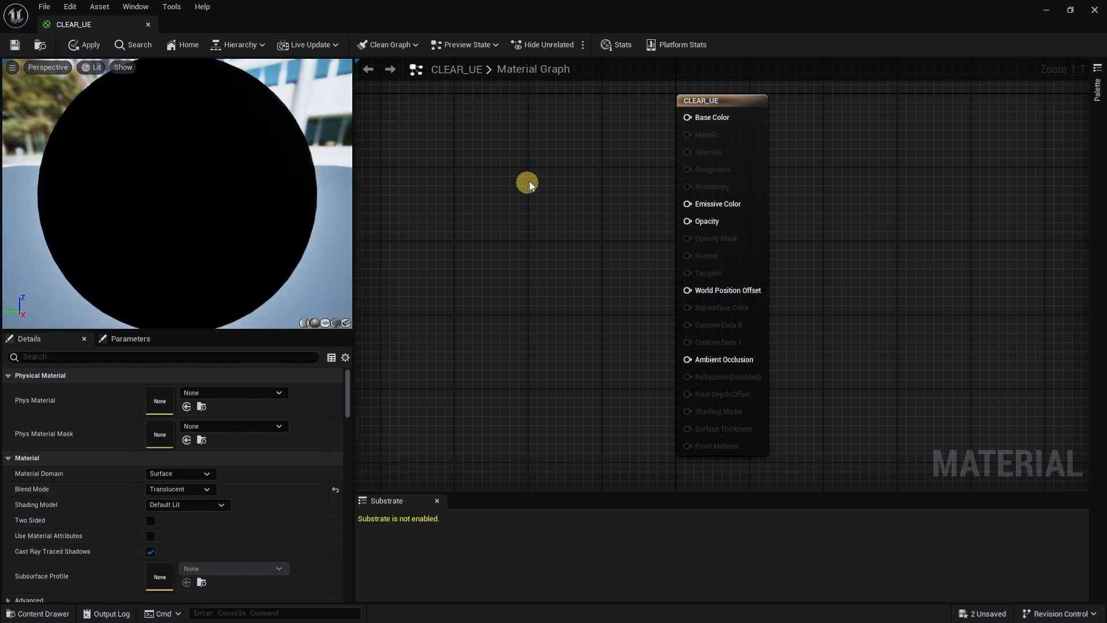
# Step: Add a Constant node with value 0 to the CLEAR_UE graph and connect it to the material's Opacity input
pyautogui.rightClick(527, 180)
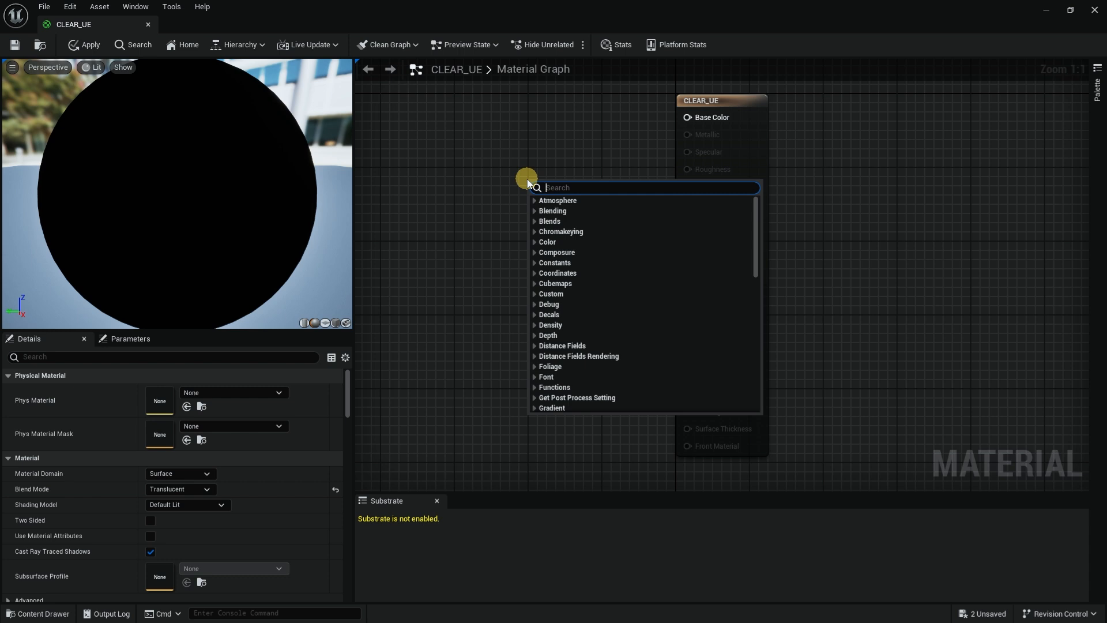
pyautogui.click(487, 218)
pyautogui.rightClick(552, 173)
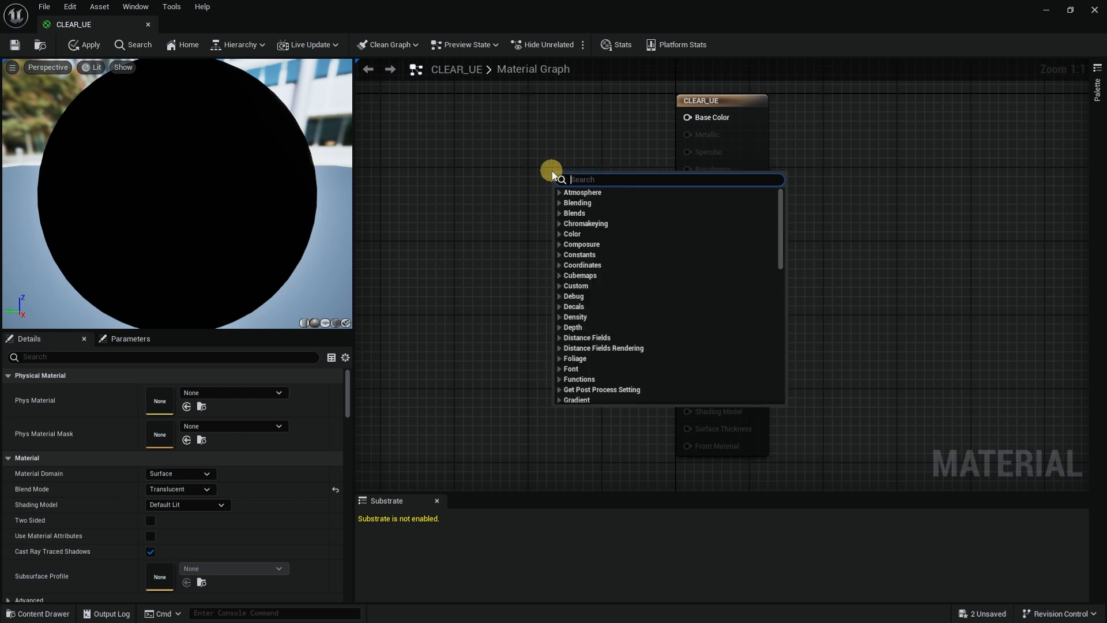
pyautogui.write('constant')
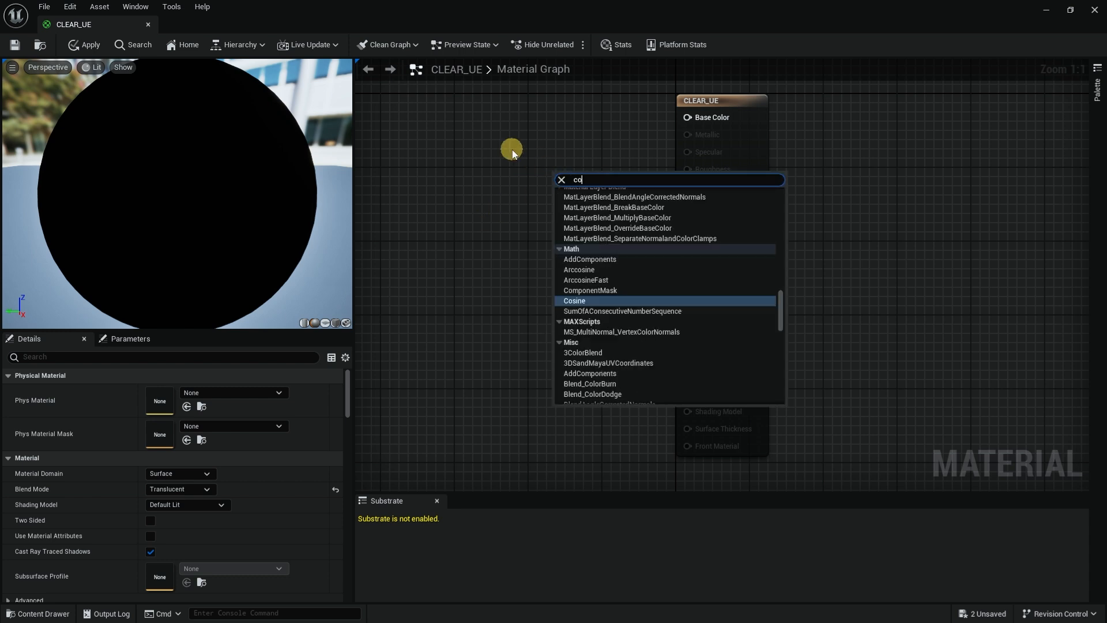
pyautogui.press('Return')
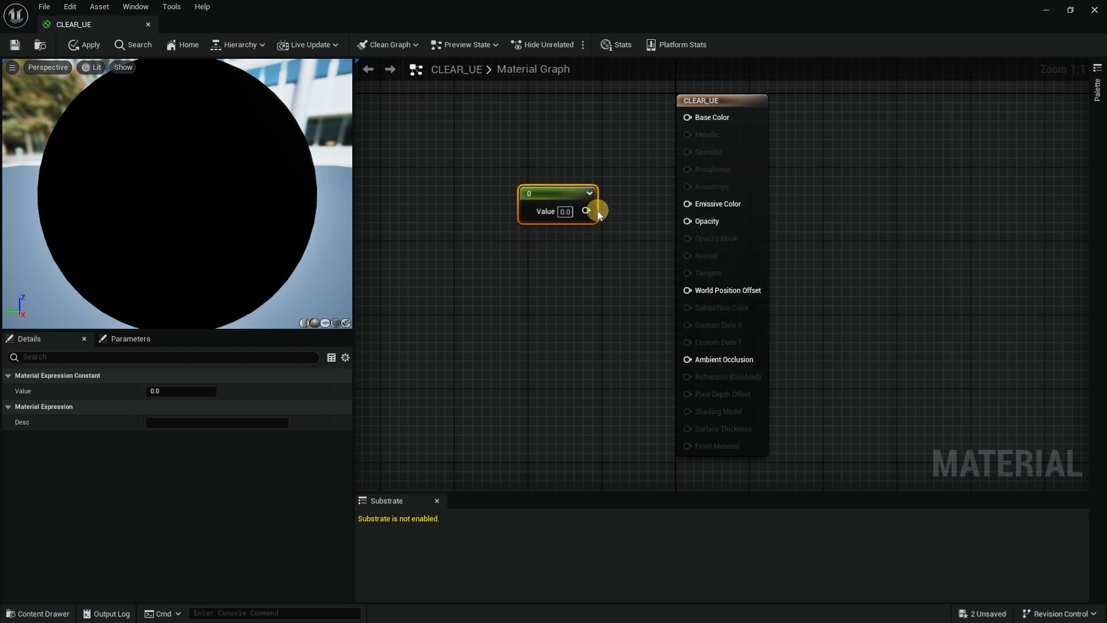
pyautogui.moveTo(586, 210); pyautogui.dragTo(685, 221)
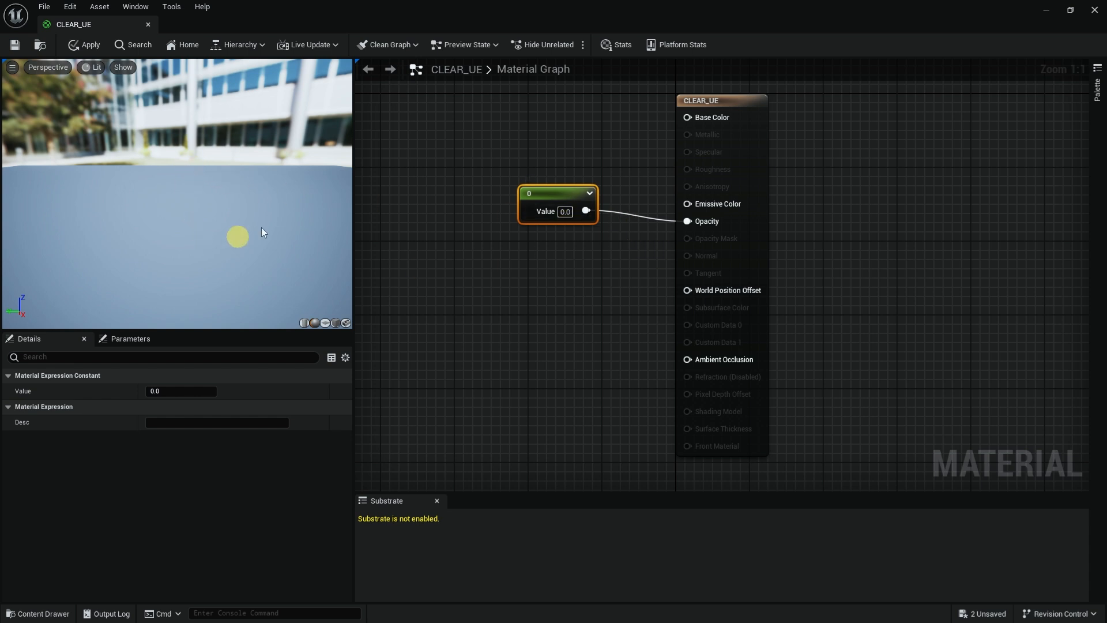
# Step: Apply and save the CLEAR_UE material and close it
pyautogui.moveTo(194, 191)
pyautogui.mouseDown()
pyautogui.moveTo(259, 178)
pyautogui.moveTo(196, 191)
pyautogui.mouseUp()
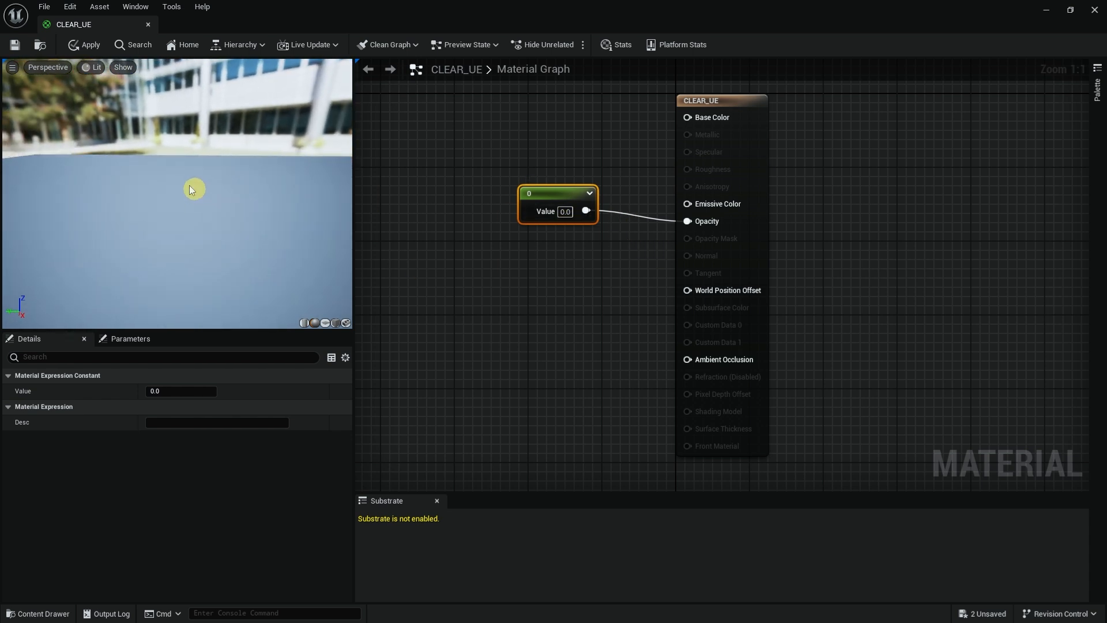
pyautogui.click(82, 44)
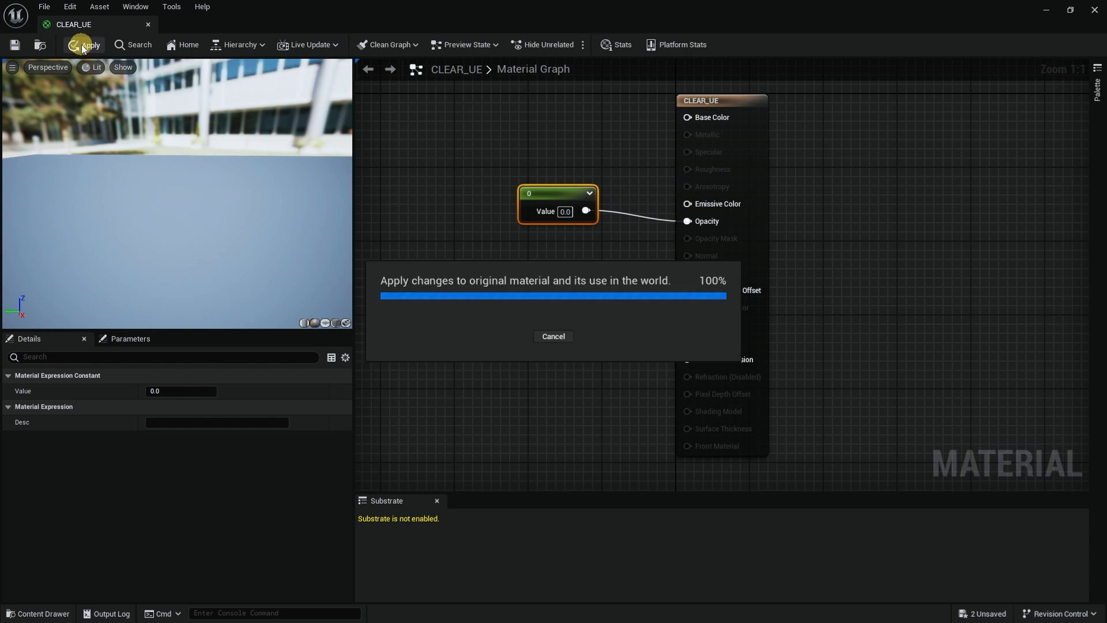
pyautogui.click(15, 46)
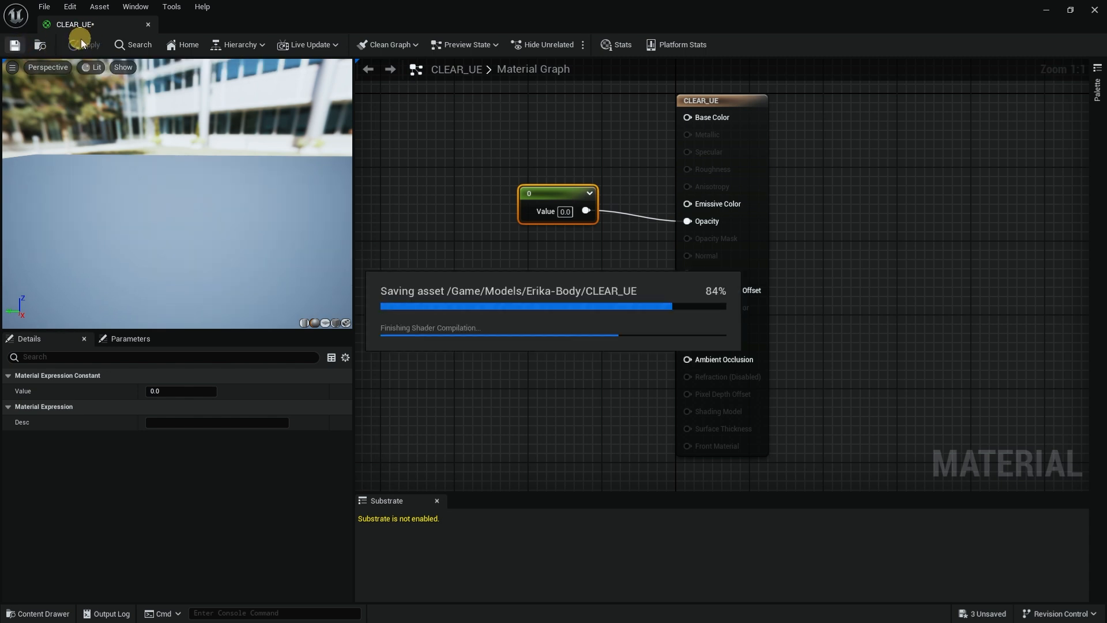
pyautogui.click(148, 25)
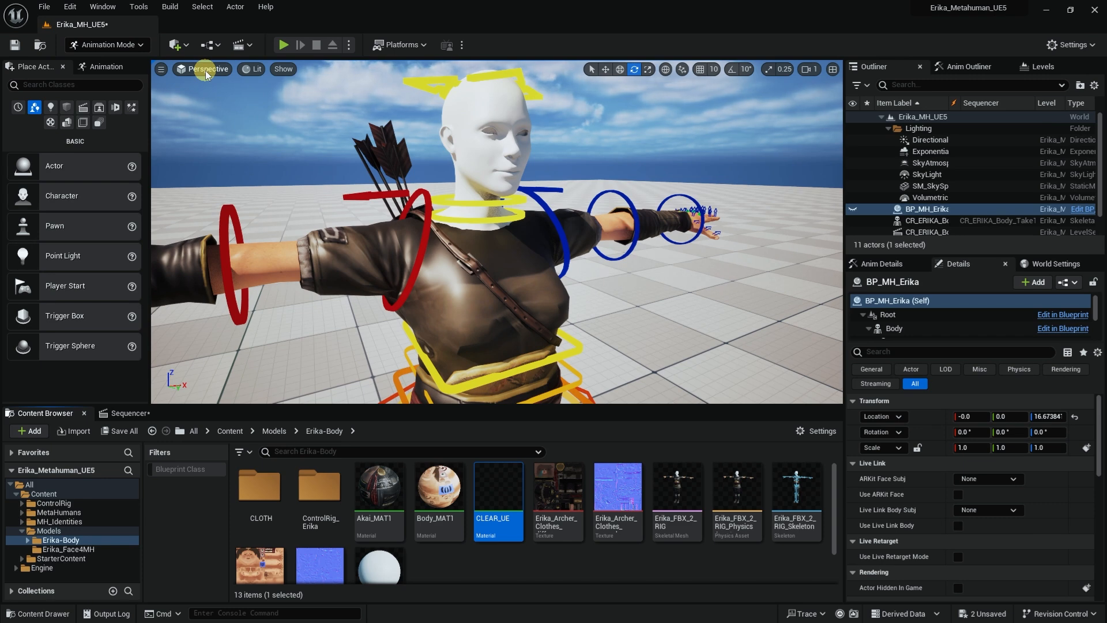
# Step: Assign the CLEAR_UE material to Element 0 of CR_ERIKA_Body in place of TransparentShdr
pyautogui.click(394, 566)
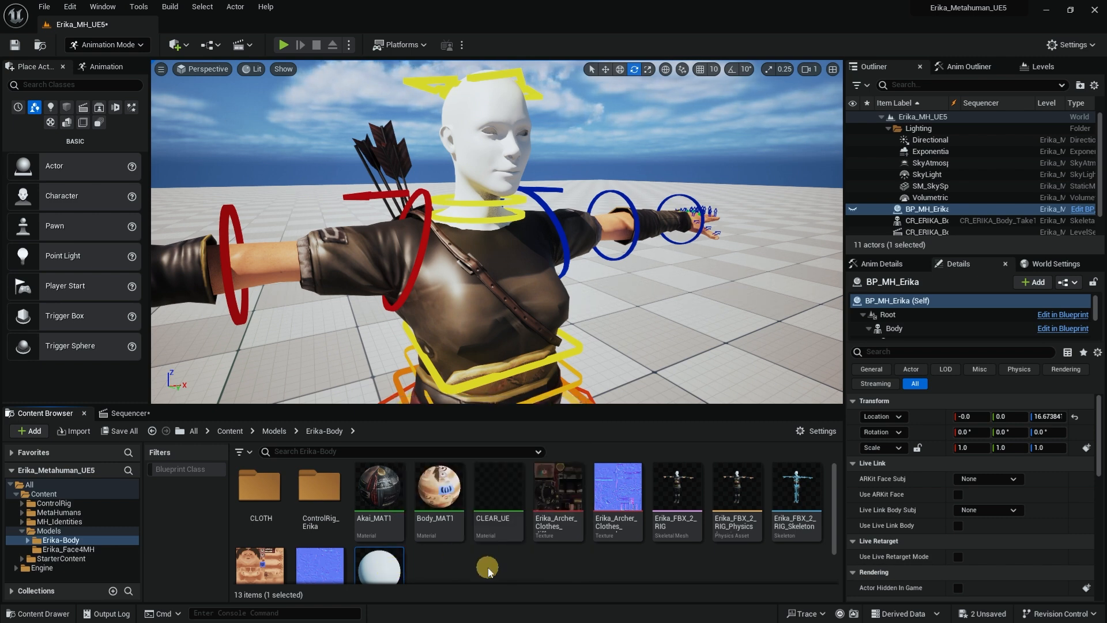
pyautogui.scroll(-1, 482, 532)
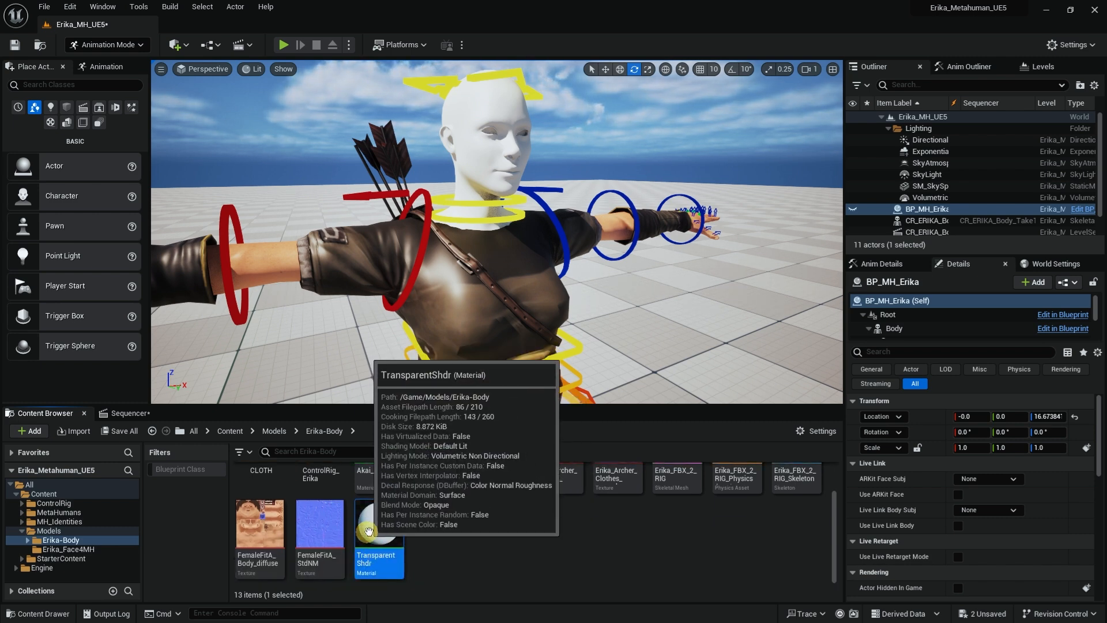
pyautogui.click(506, 150)
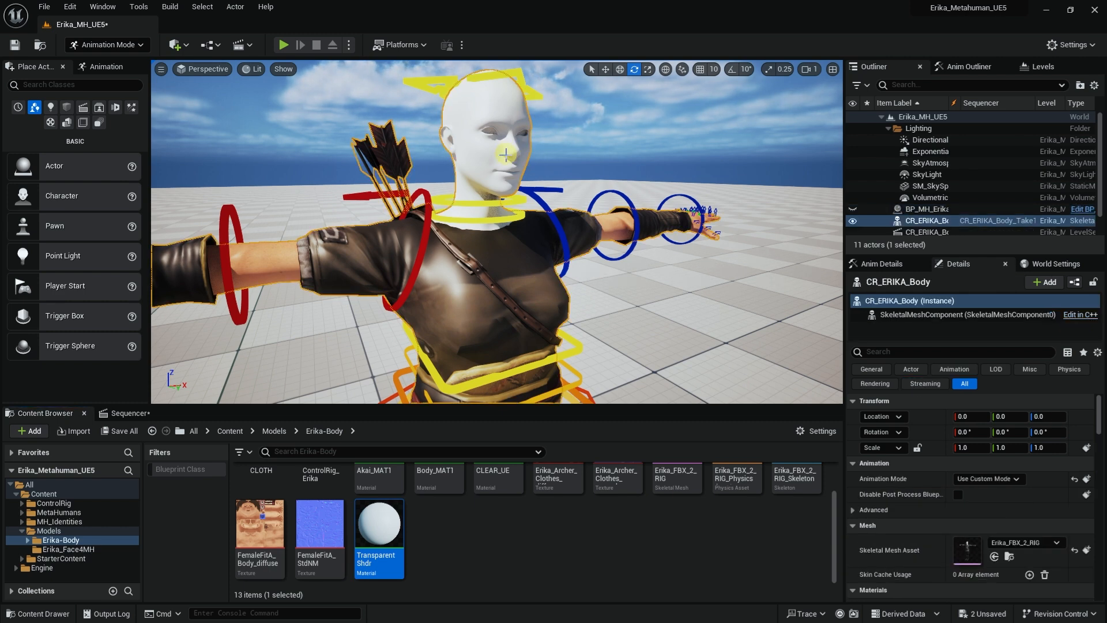
pyautogui.scroll(-4, 1015, 502)
pyautogui.scroll(-2, 1042, 513)
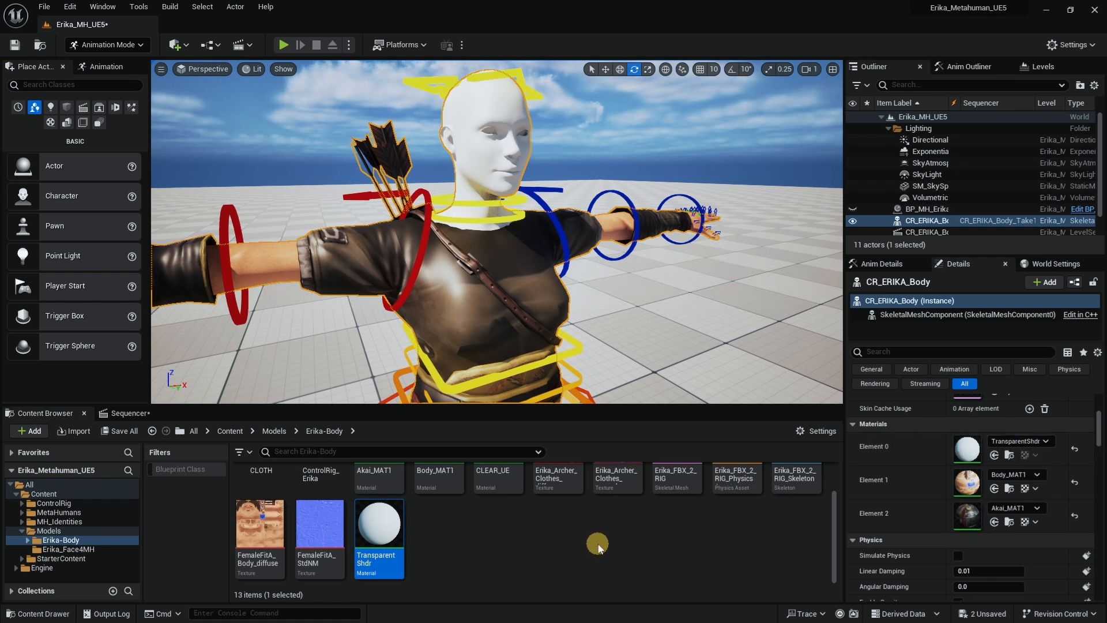
pyautogui.scroll(2, 701, 574)
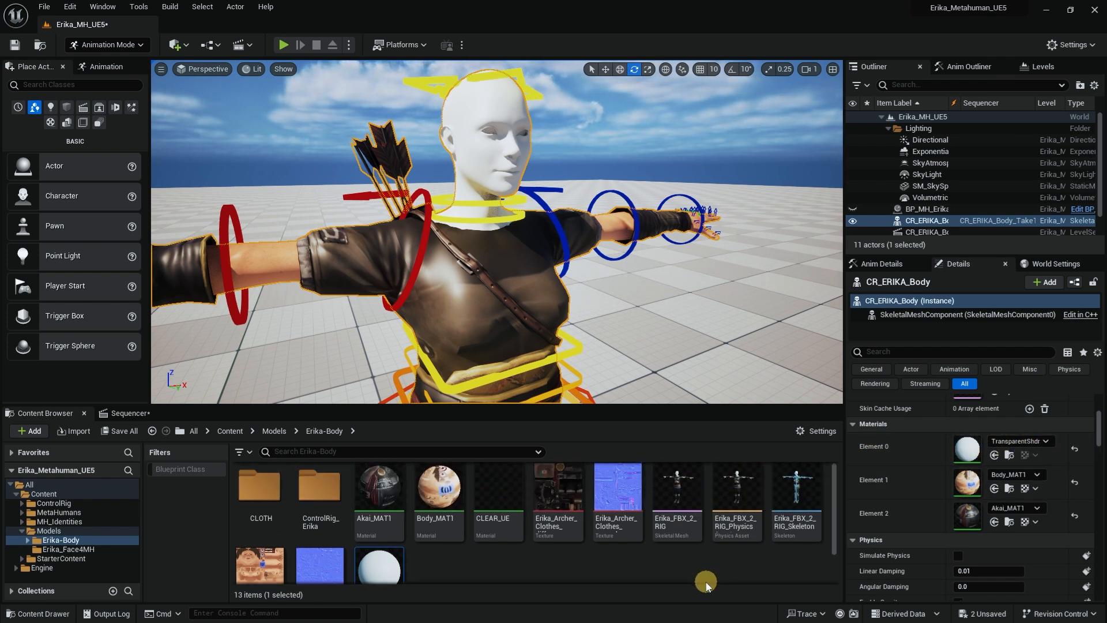
pyautogui.moveTo(499, 490); pyautogui.dragTo(974, 447)
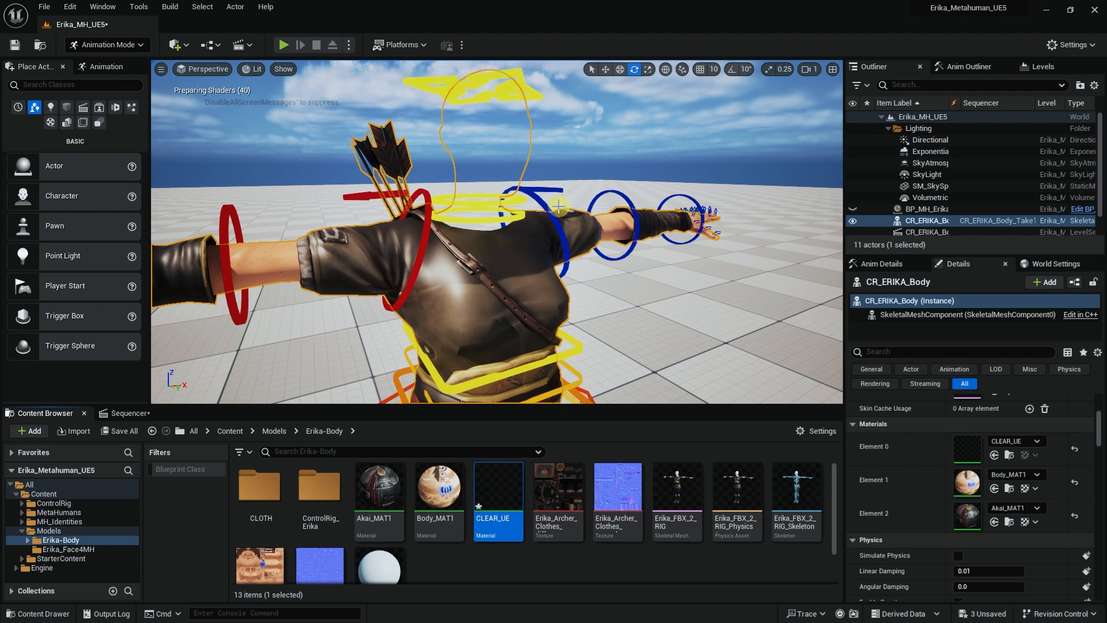
# Step: Test the head control by rotating it on the body with the transparent head, and undo the rotation
pyautogui.click(629, 163)
pyautogui.moveTo(628, 212); pyautogui.dragTo(601, 136, button='right')
pyautogui.moveTo(577, 193); pyautogui.dragTo(490, 160, button='right')
pyautogui.click(490, 161)
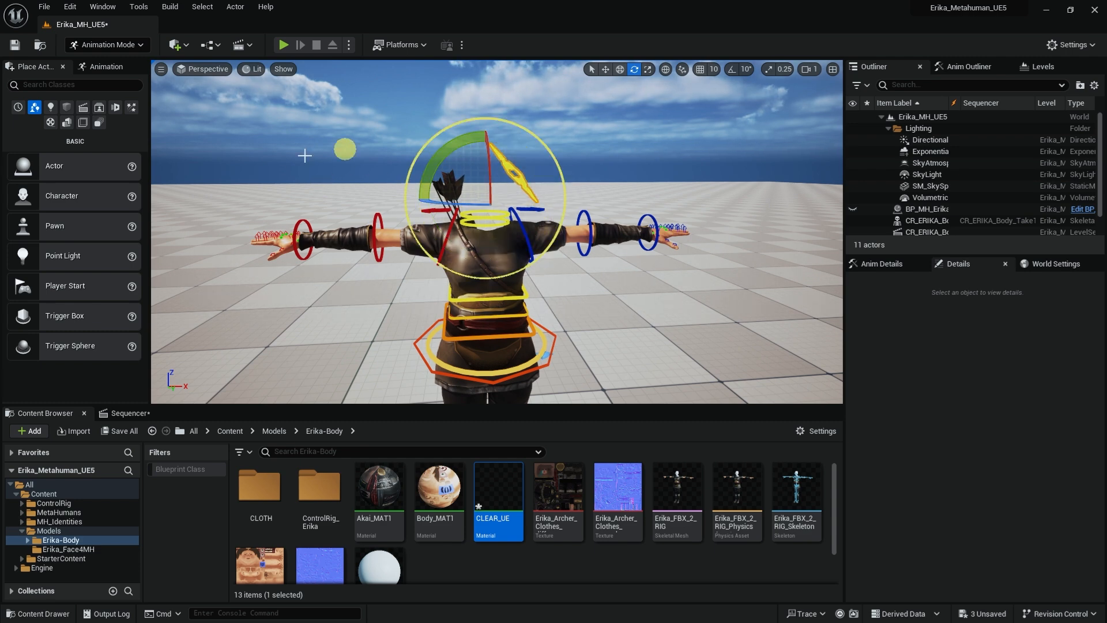
pyautogui.hotkey('ctrl', 'z')
pyautogui.keyDown('alt'); pyautogui.moveTo(638, 188); pyautogui.dragTo(721, 202); pyautogui.keyUp('alt')
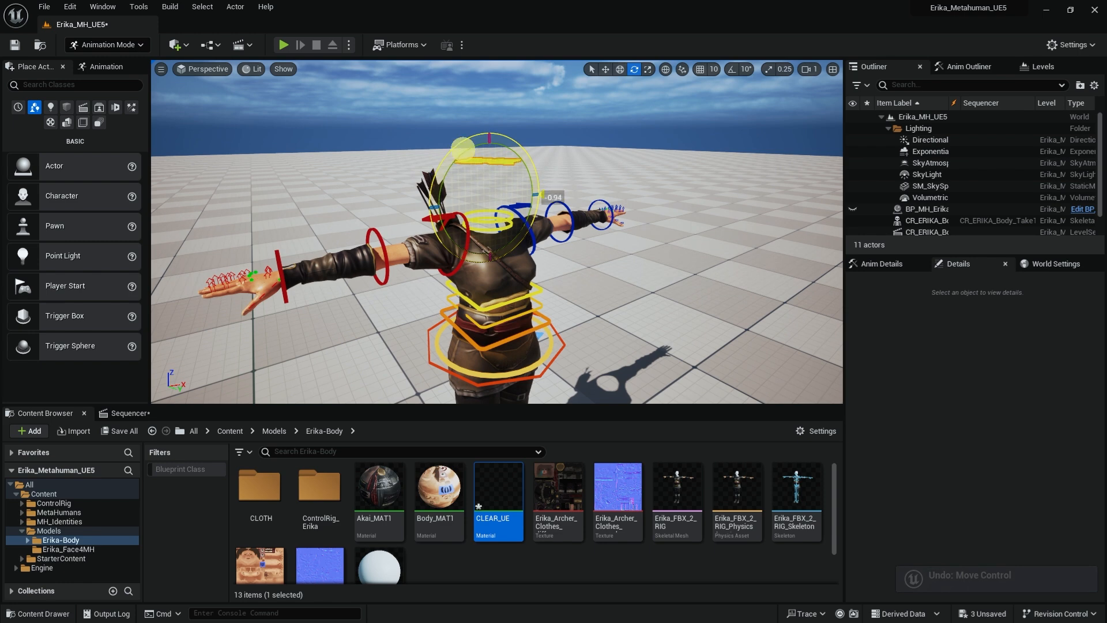
pyautogui.hotkey('ctrl', 'z')
pyautogui.moveTo(638, 181)
pyautogui.keyDown('alt'); pyautogui.mouseDown()
pyautogui.moveTo(611, 182)
pyautogui.moveTo(632, 201)
pyautogui.moveTo(667, 179)
pyautogui.moveTo(656, 187)
pyautogui.mouseUp(); pyautogui.keyUp('alt')
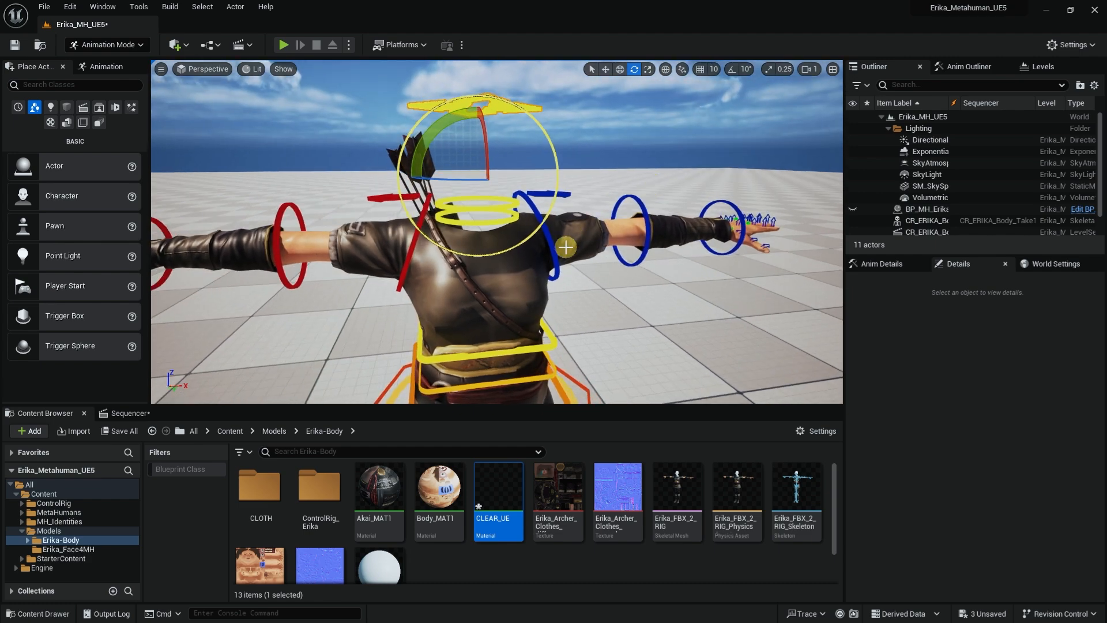
# Step: Open the Akai_MAT1 material of CR_ERIKA_Body, enable Two Sided, apply and save it, and close it
pyautogui.press('w')
pyautogui.keyDown('alt'); pyautogui.moveTo(573, 241); pyautogui.dragTo(509, 304); pyautogui.keyUp('alt')
pyautogui.click(510, 304)
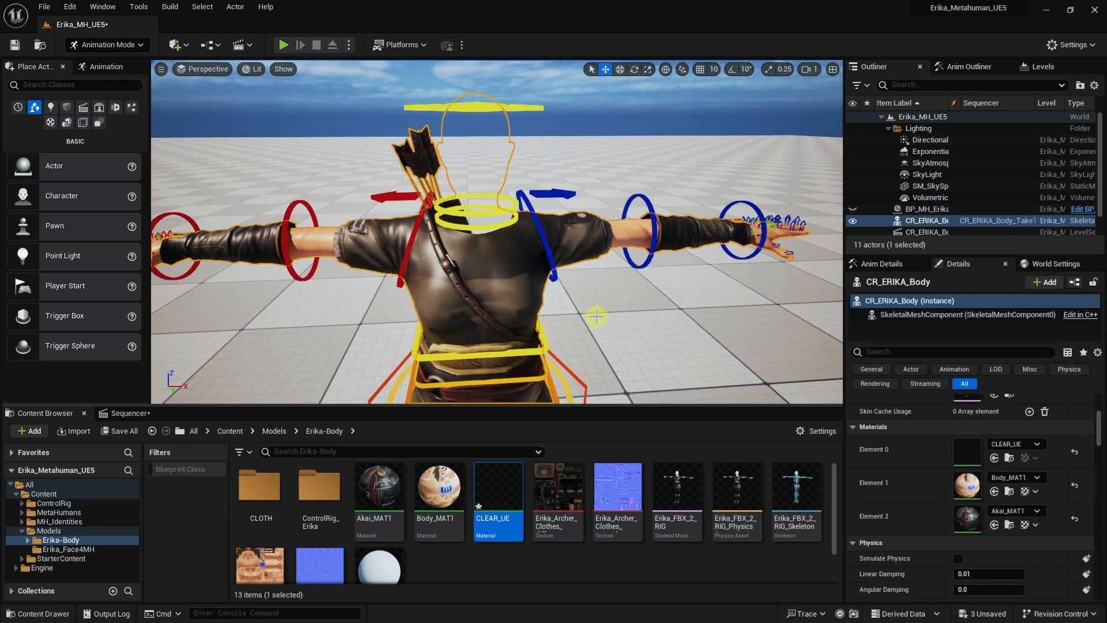
pyautogui.doubleClick(970, 519)
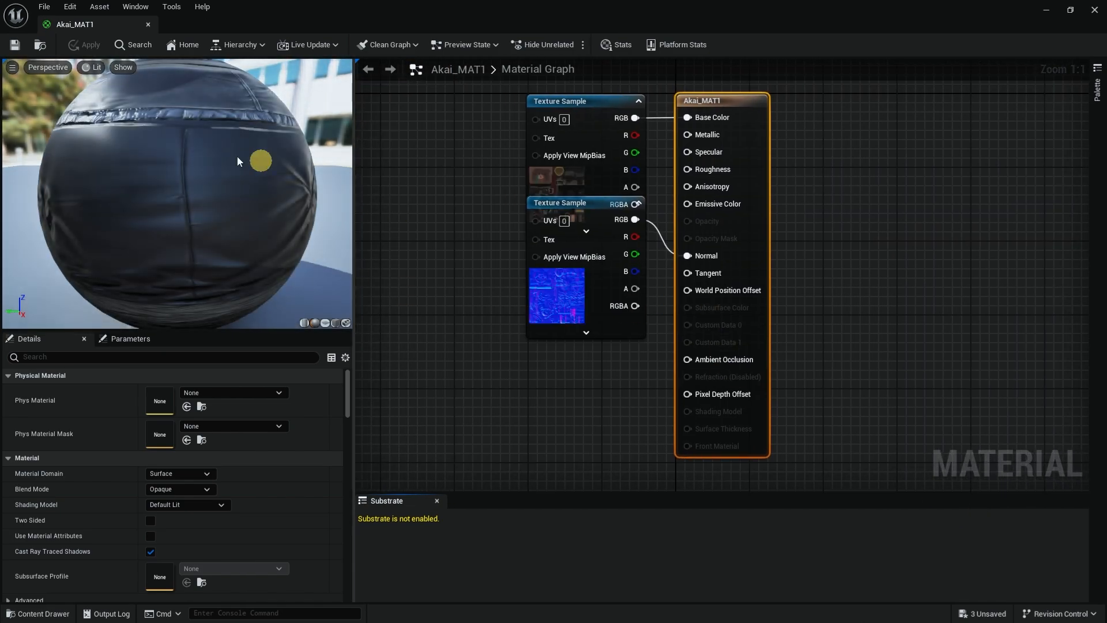
pyautogui.moveTo(732, 101); pyautogui.dragTo(751, 102)
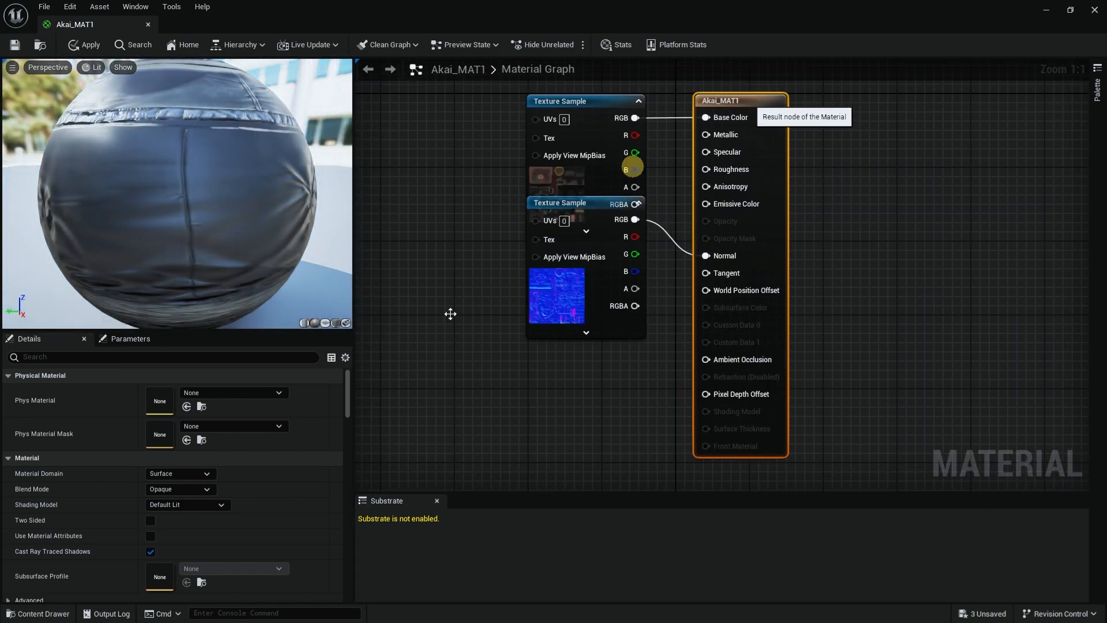
pyautogui.click(150, 522)
pyautogui.click(71, 45)
pyautogui.hotkey('ctrl', 's')
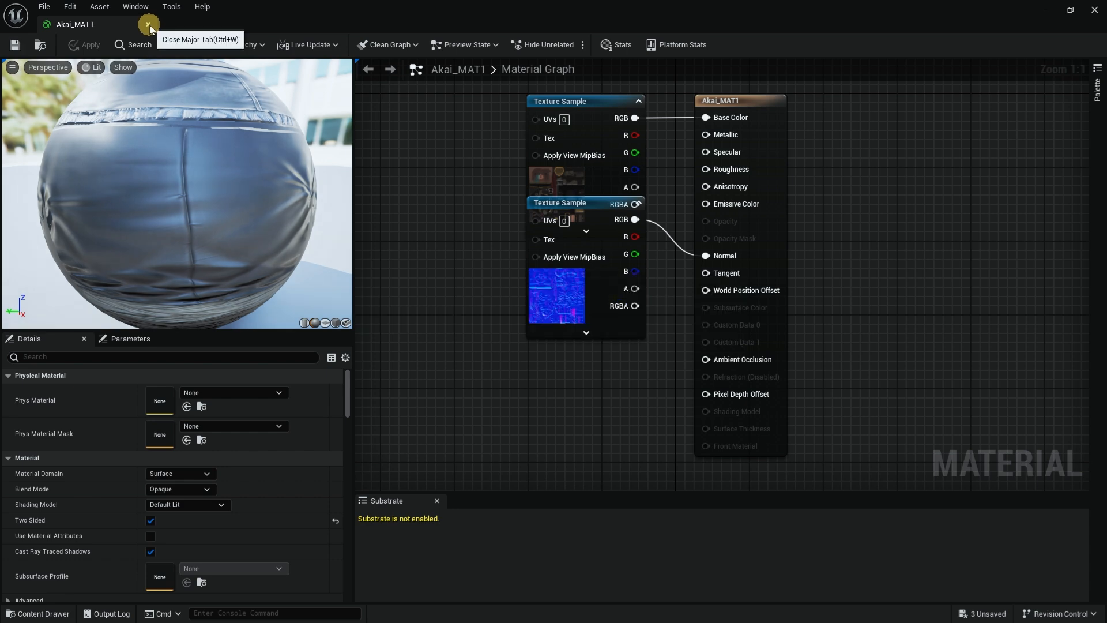
pyautogui.click(148, 25)
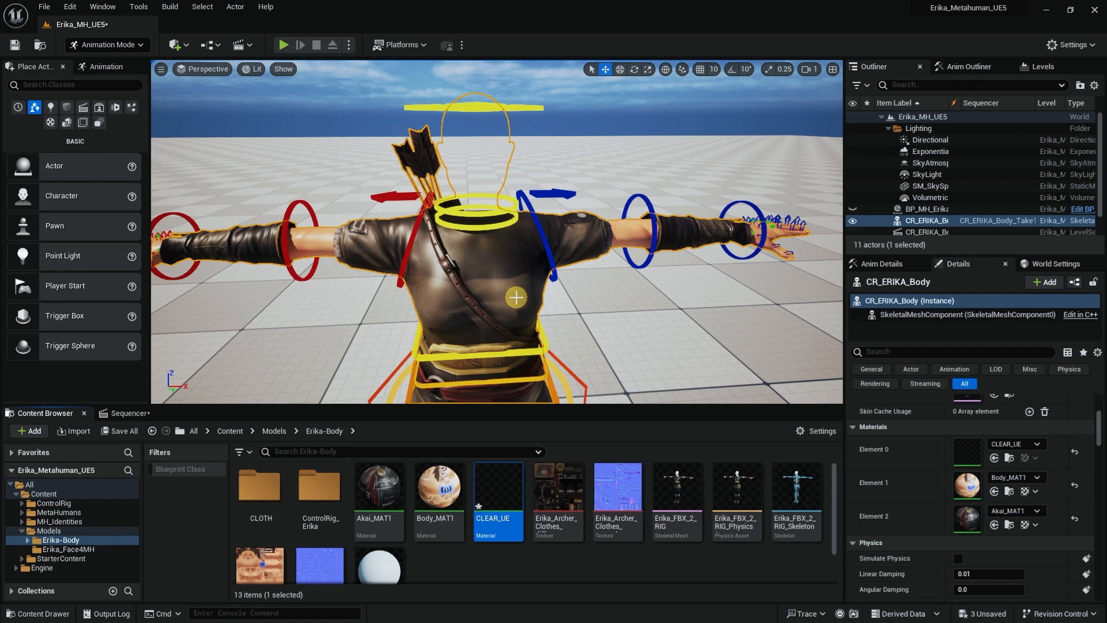
# Step: Show the BP_MH_Erika MetaHuman and examine how its head fits the rigged body from several angles
pyautogui.keyDown('alt'); pyautogui.moveTo(509, 294); pyautogui.dragTo(588, 276); pyautogui.keyUp('alt')
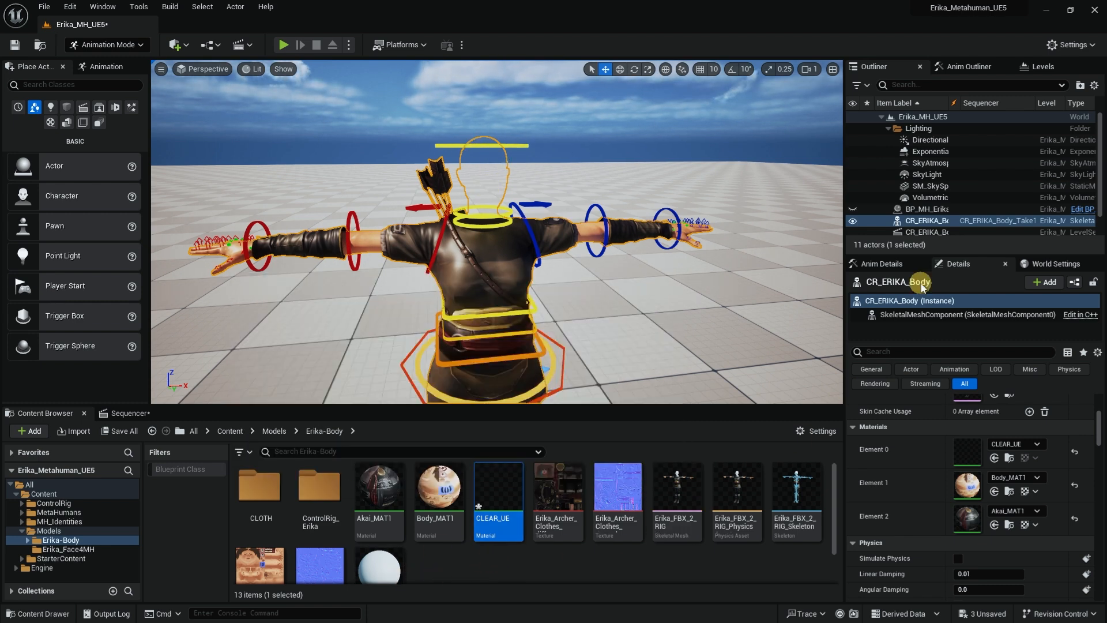
pyautogui.click(852, 209)
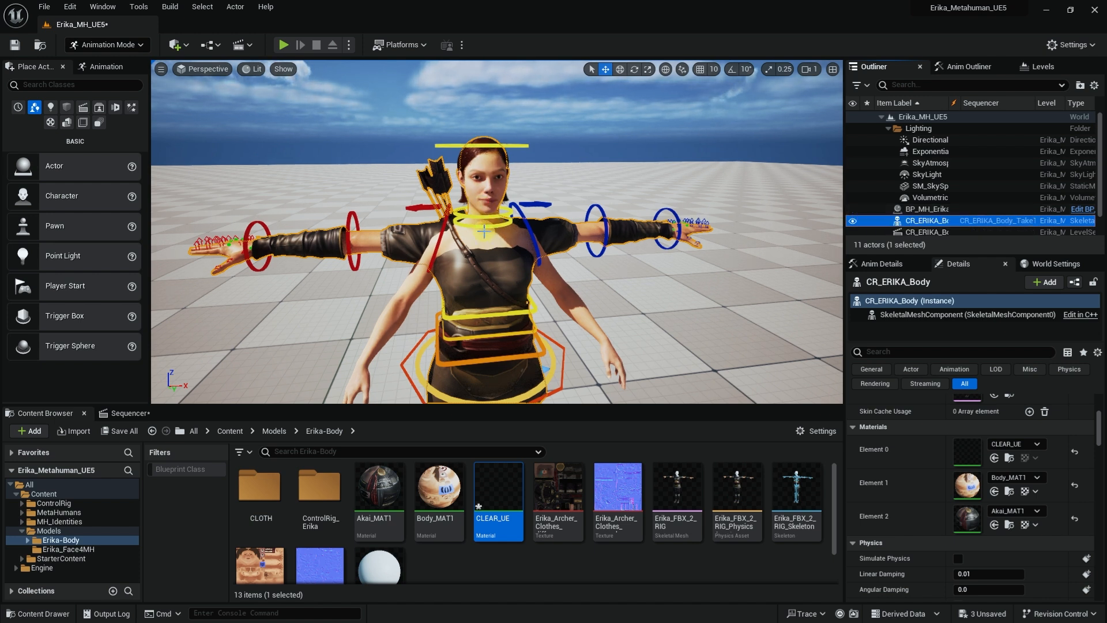
pyautogui.moveTo(589, 284)
pyautogui.keyDown('alt'); pyautogui.mouseDown()
pyautogui.moveTo(729, 273)
pyautogui.moveTo(581, 275)
pyautogui.mouseUp(); pyautogui.keyUp('alt')
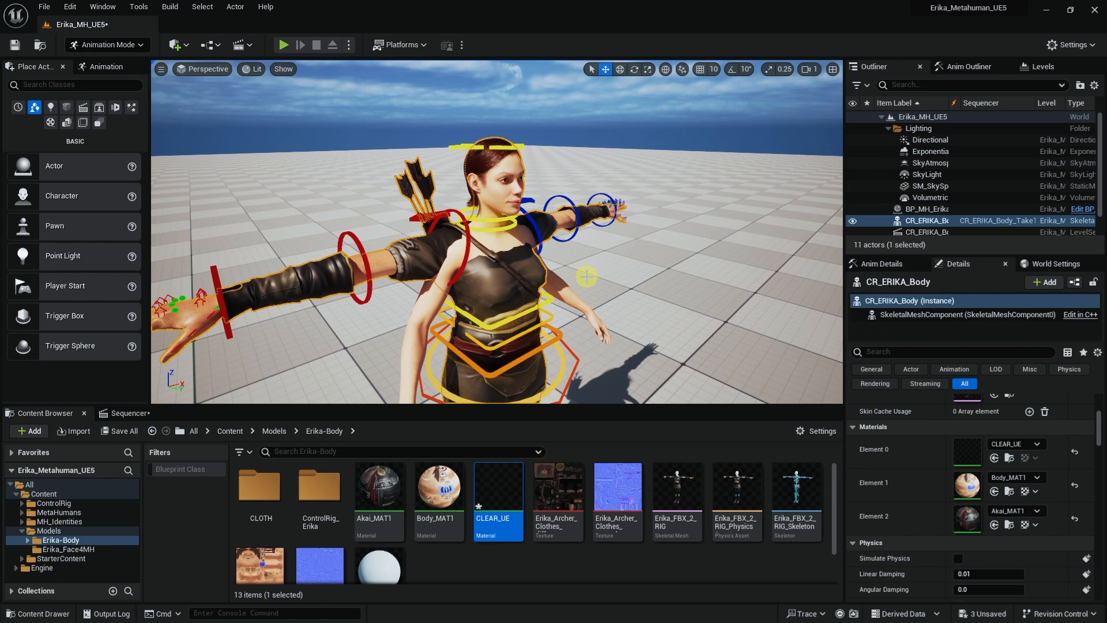
pyautogui.keyDown('alt'); pyautogui.moveTo(579, 287); pyautogui.dragTo(644, 315); pyautogui.keyUp('alt')
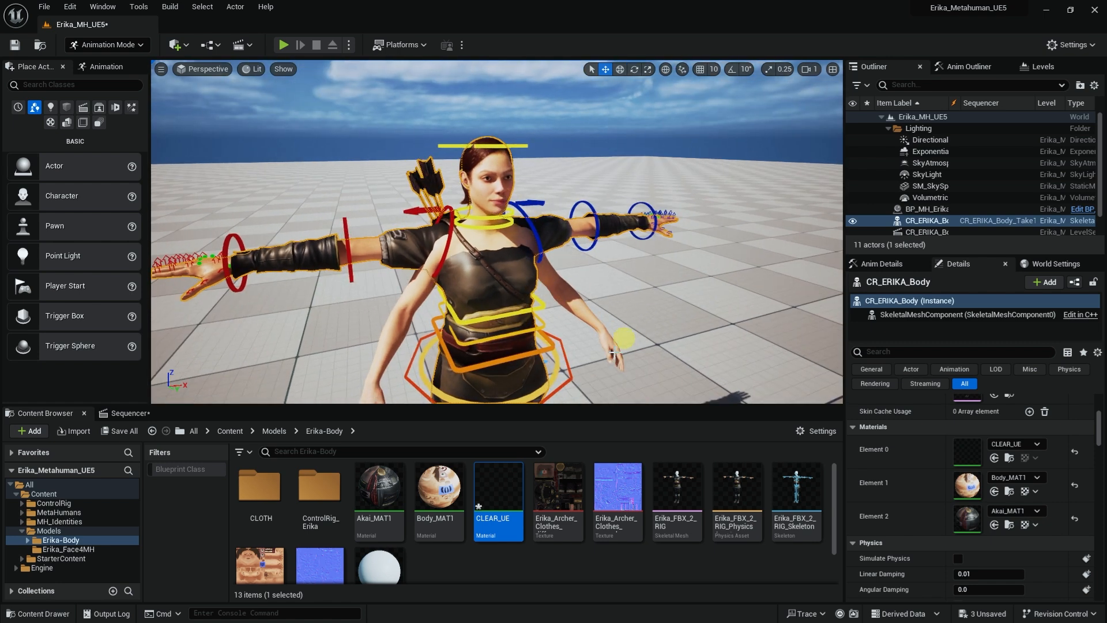
# Step: Open the CLOTH folder and place its three ErikaCLOTH static meshes, including the hood and back cloth, in the level
pyautogui.doubleClick(259, 489)
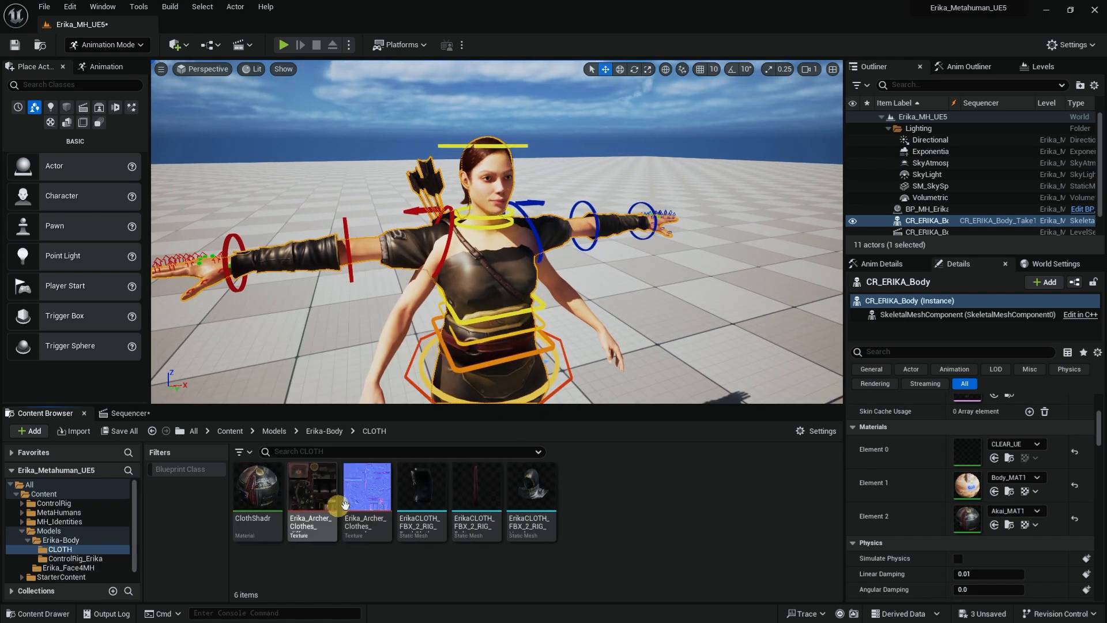
pyautogui.moveTo(531, 490); pyautogui.dragTo(618, 329)
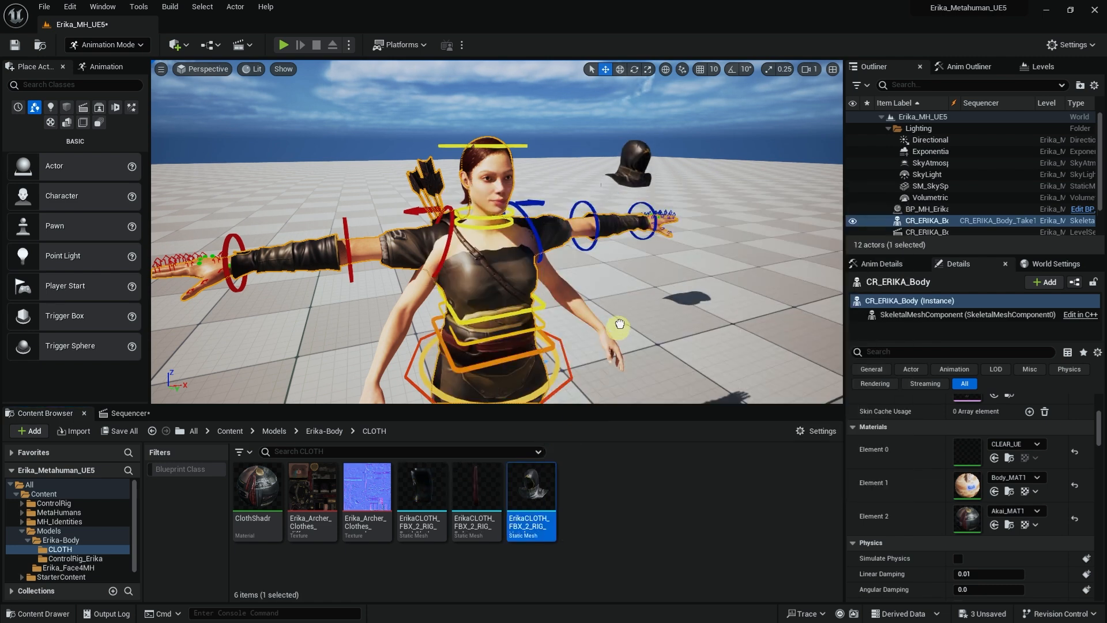
pyautogui.click(492, 482)
pyautogui.moveTo(491, 482); pyautogui.dragTo(333, 368)
pyautogui.moveTo(427, 494); pyautogui.dragTo(645, 339)
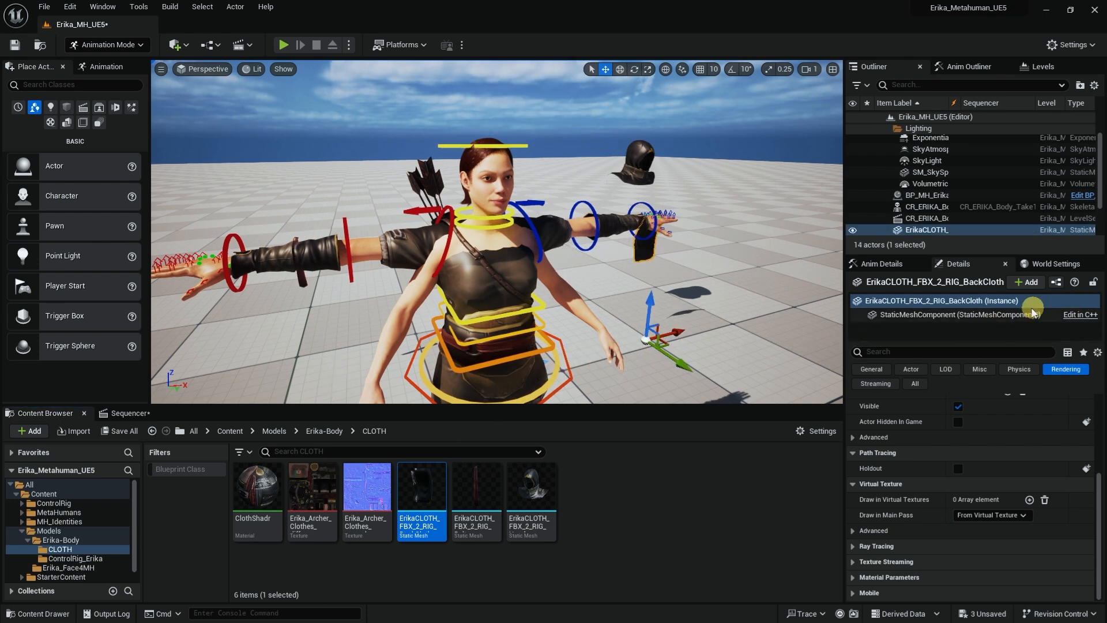
# Step: Reset the location of the back cloth mesh's static mesh component to 0, 0, 0
pyautogui.click(1033, 315)
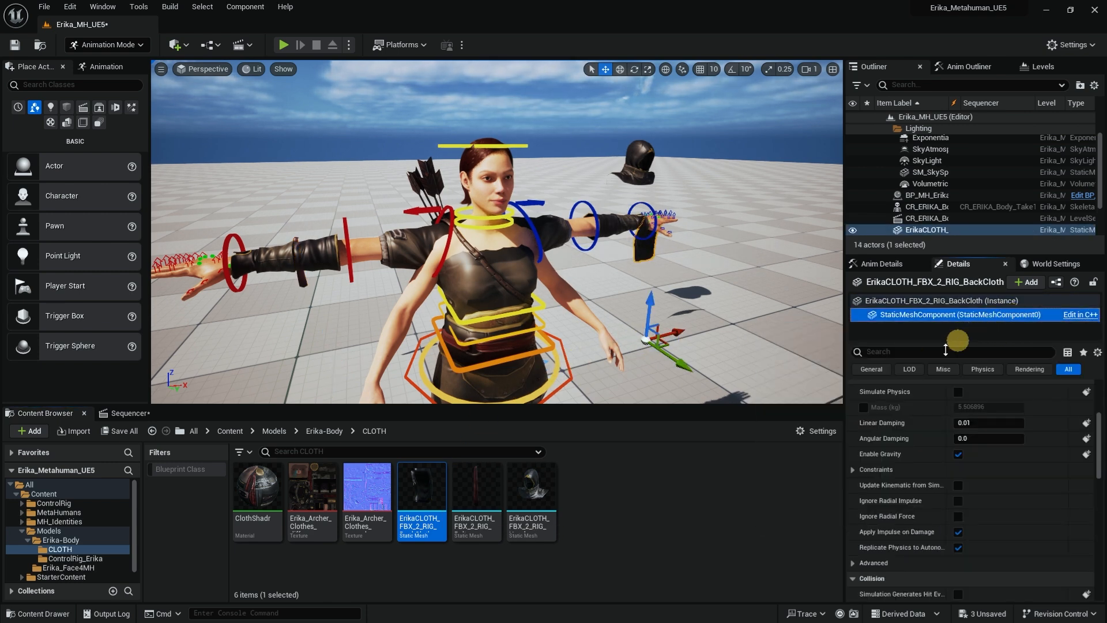
pyautogui.scroll(3, 1044, 438)
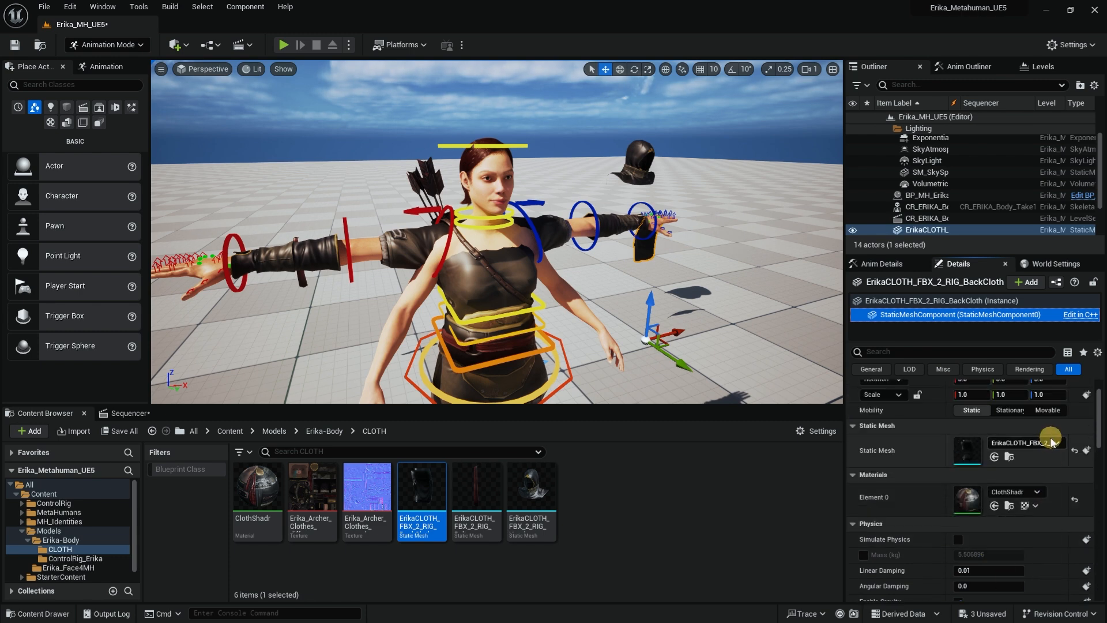
pyautogui.scroll(2, 1052, 442)
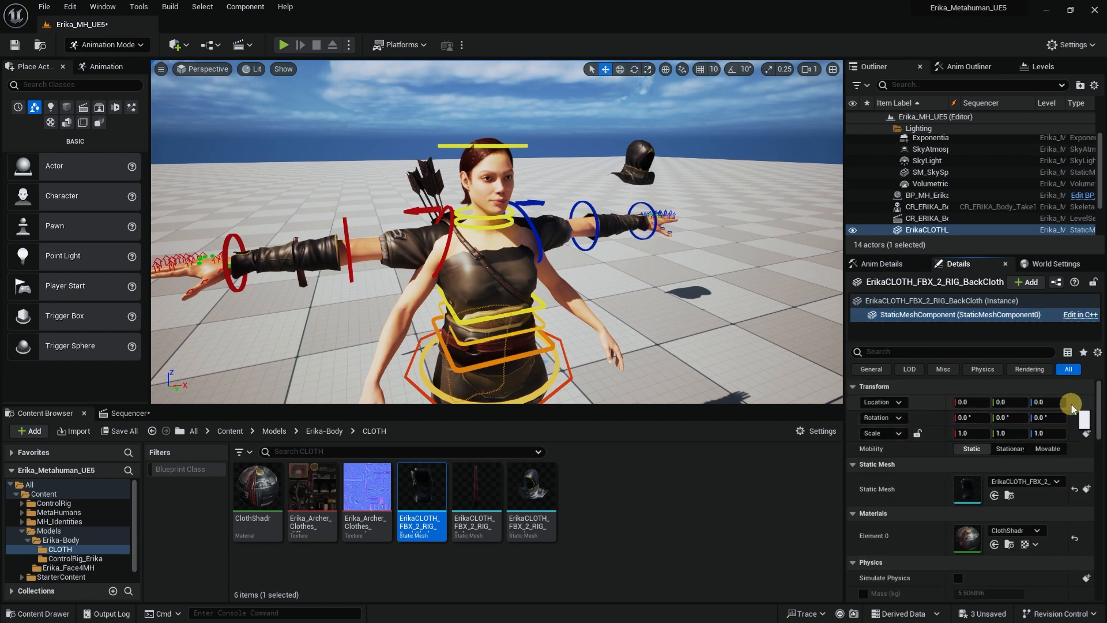
# Step: Select the hood mesh and reset its static mesh component's location to 0, 0, 0
pyautogui.click(648, 152)
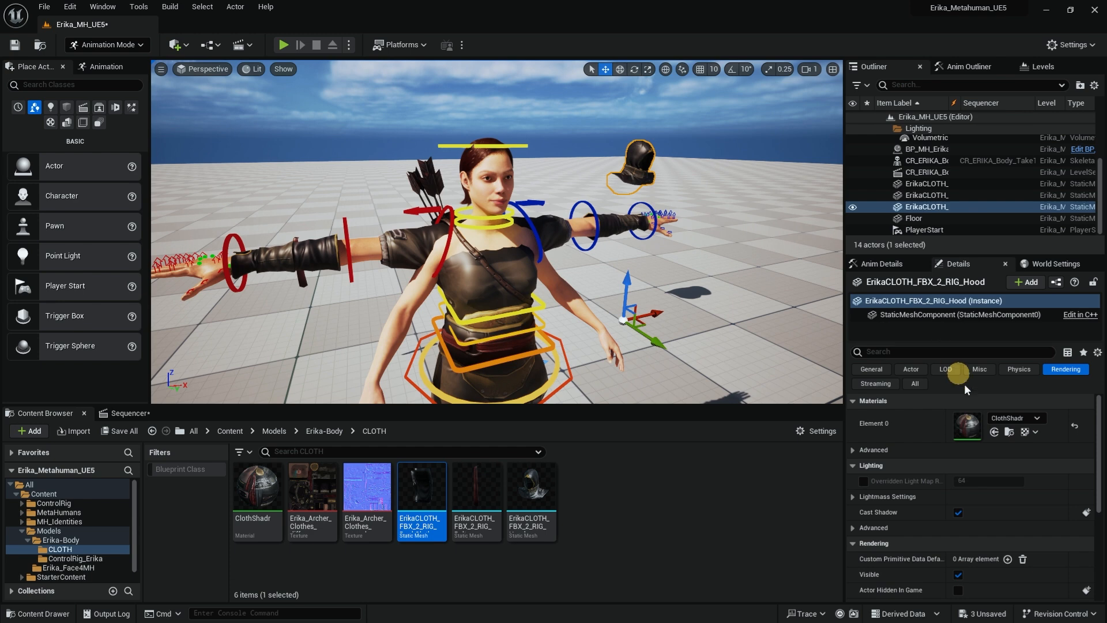
pyautogui.click(938, 301)
pyautogui.click(935, 314)
pyautogui.click(1067, 402)
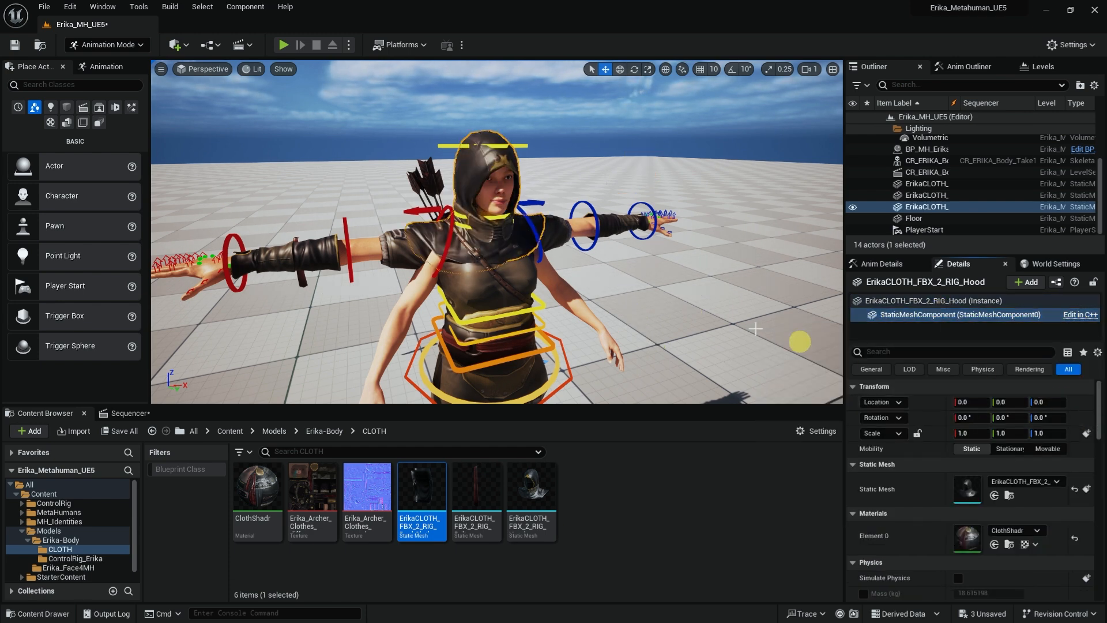
# Step: Select the belt cloth mesh and reset its static mesh component's location to 0, 0, 0
pyautogui.click(303, 283)
pyautogui.click(1027, 314)
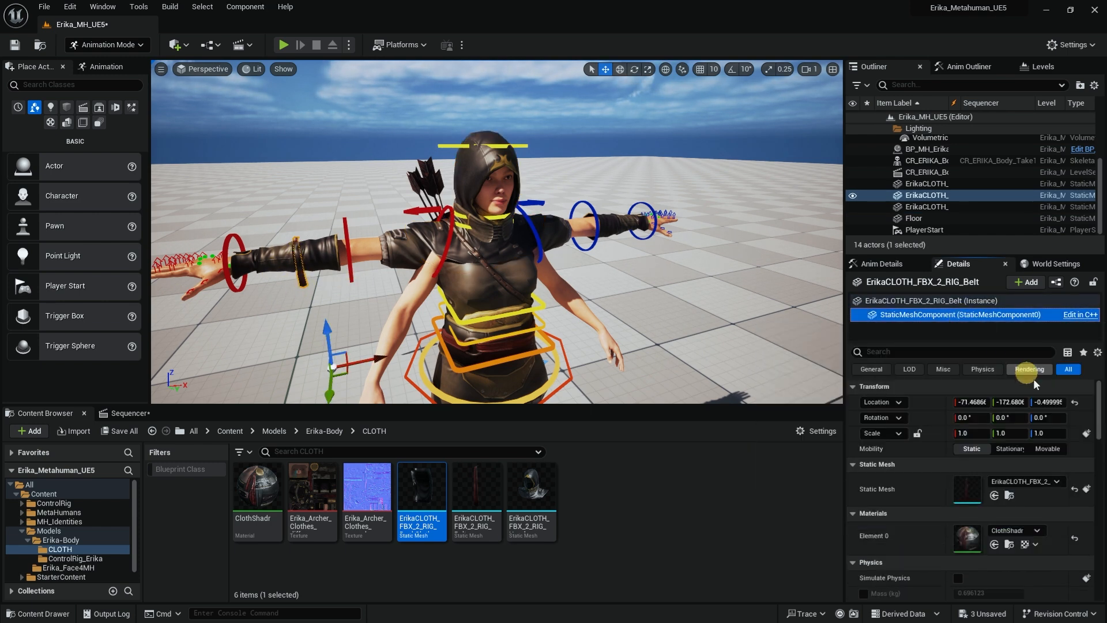
pyautogui.click(1074, 402)
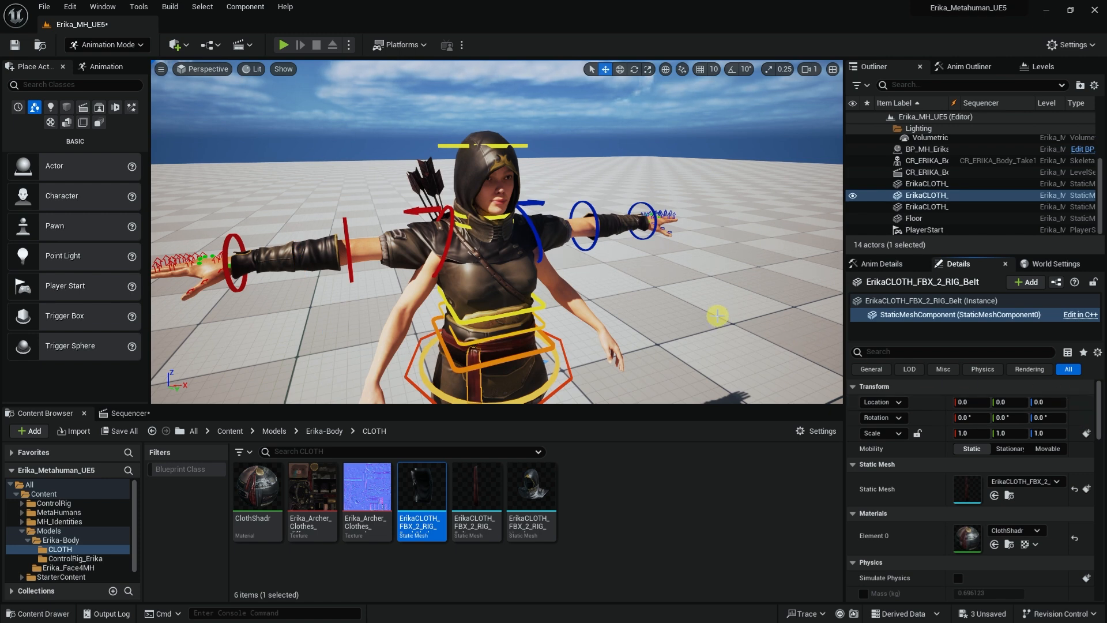
pyautogui.moveTo(661, 273)
pyautogui.keyDown('alt'); pyautogui.mouseDown()
pyautogui.moveTo(652, 255)
pyautogui.moveTo(722, 251)
pyautogui.moveTo(665, 269)
pyautogui.mouseUp(); pyautogui.keyUp('alt')
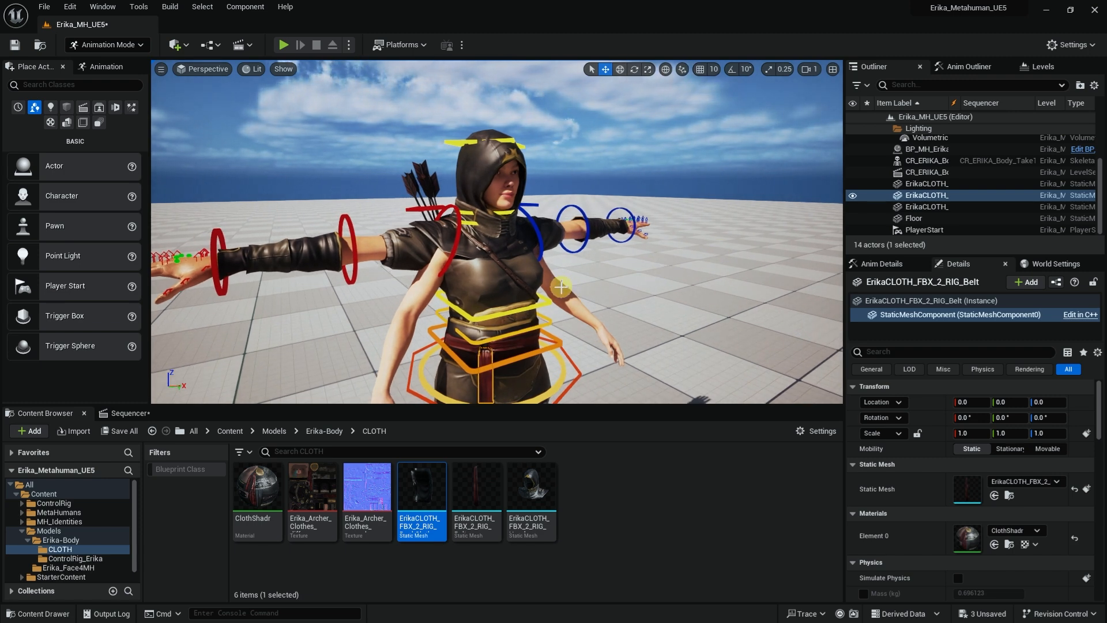
# Step: Select the BP_MH_Erika actor and open its blueprint from the MetaHumans/MH_Erika content folder
pyautogui.click(927, 149)
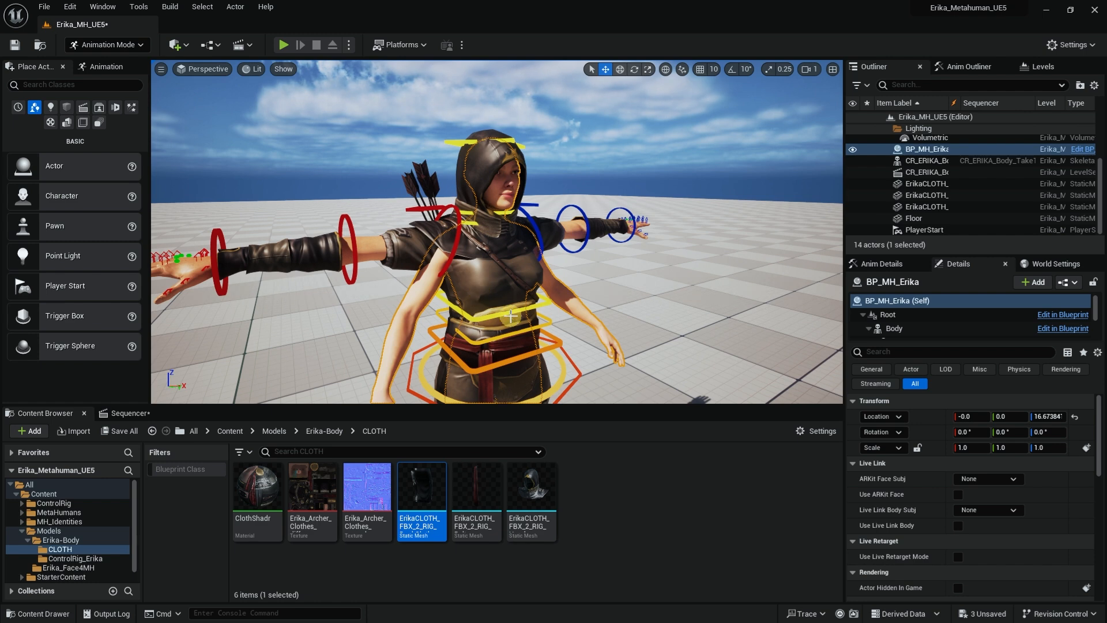
pyautogui.scroll(-4, 514, 316)
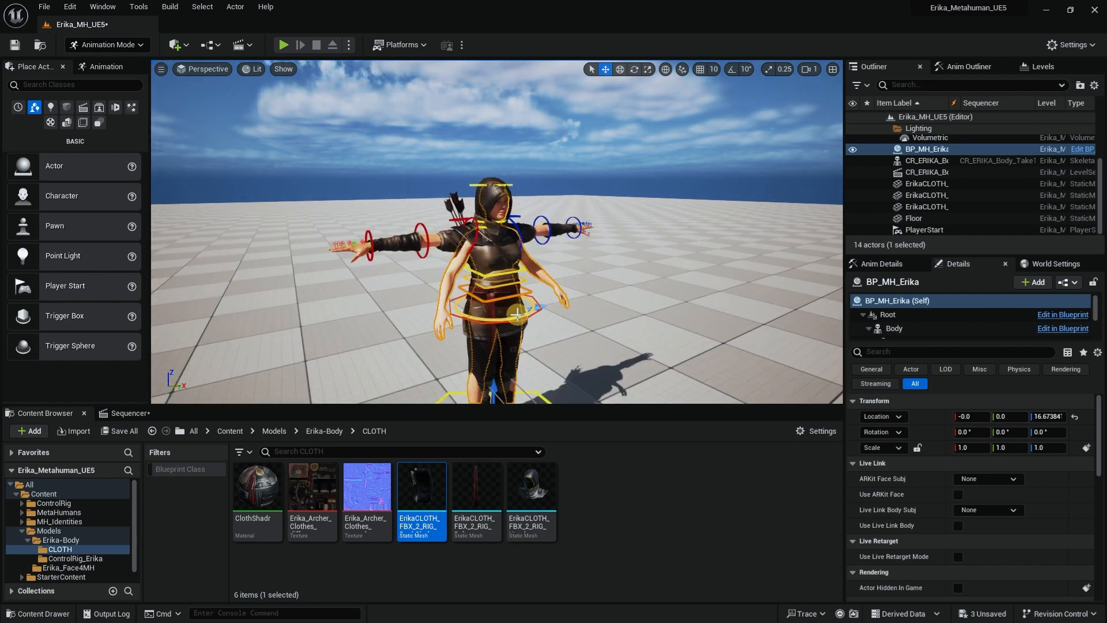
pyautogui.click(229, 432)
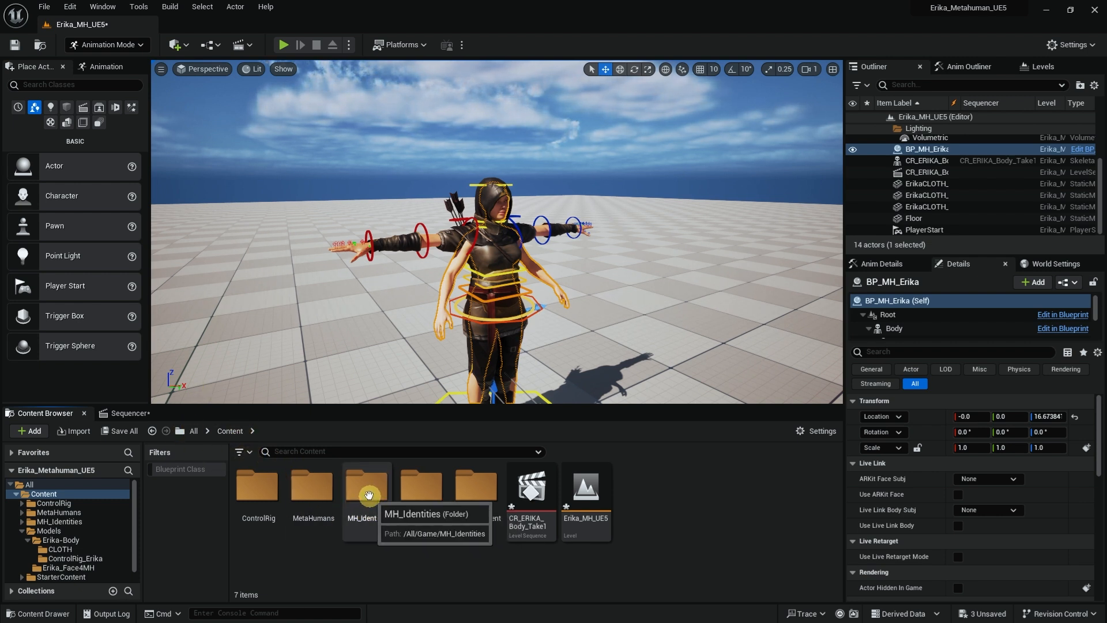
pyautogui.doubleClick(312, 491)
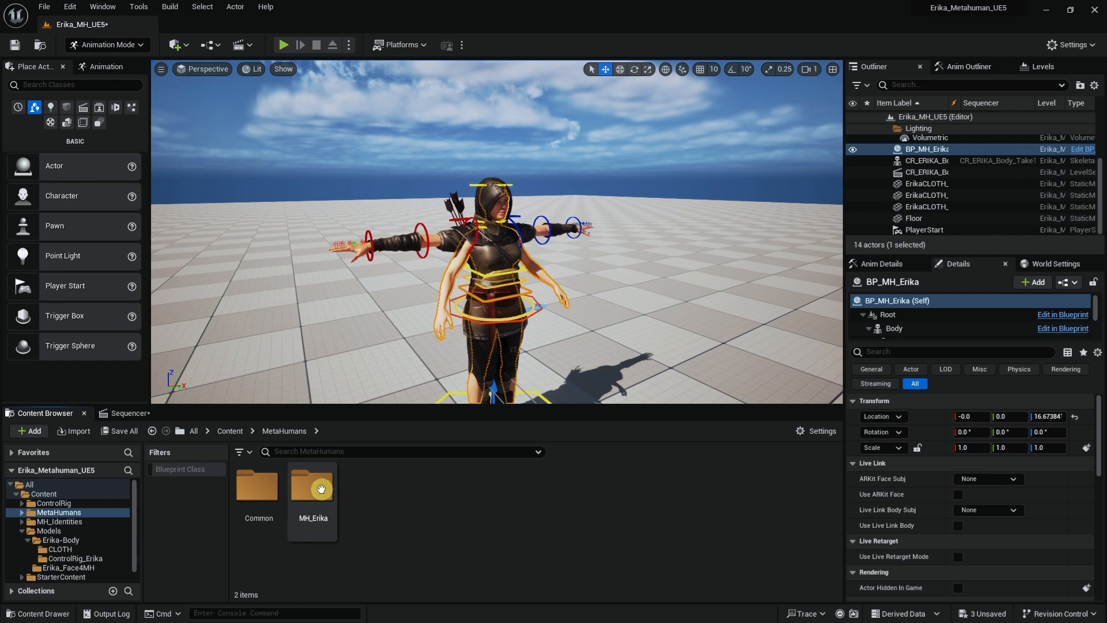
pyautogui.doubleClick(323, 489)
pyautogui.doubleClick(587, 486)
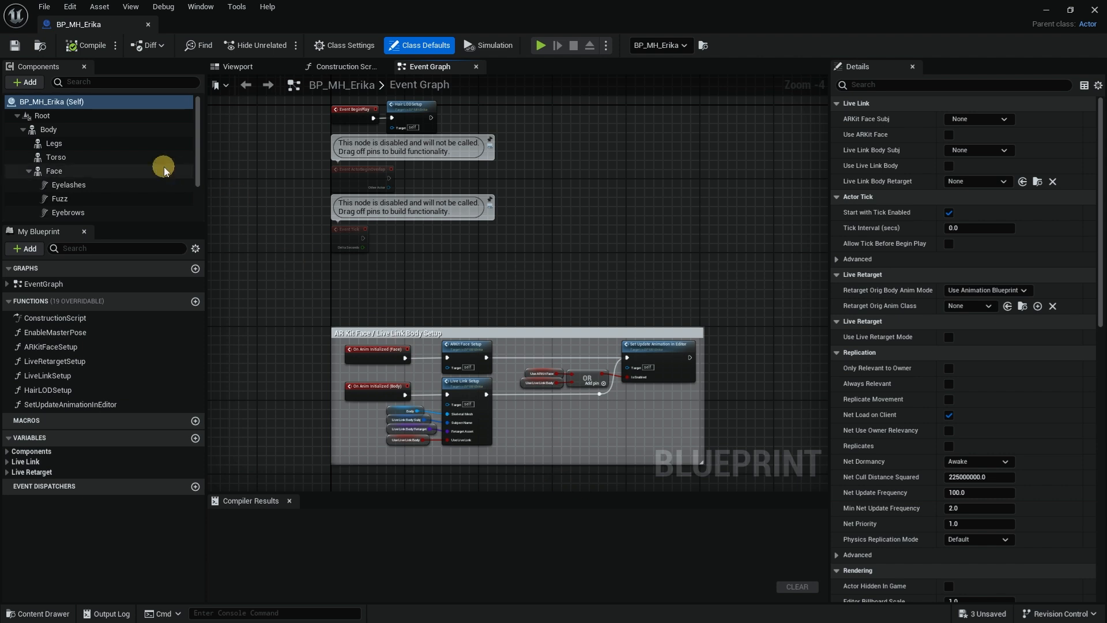
# Step: Assign the CLEAR_UE material to Element 0 of the blueprint's Body component and check the result on the character in the level
pyautogui.click(104, 132)
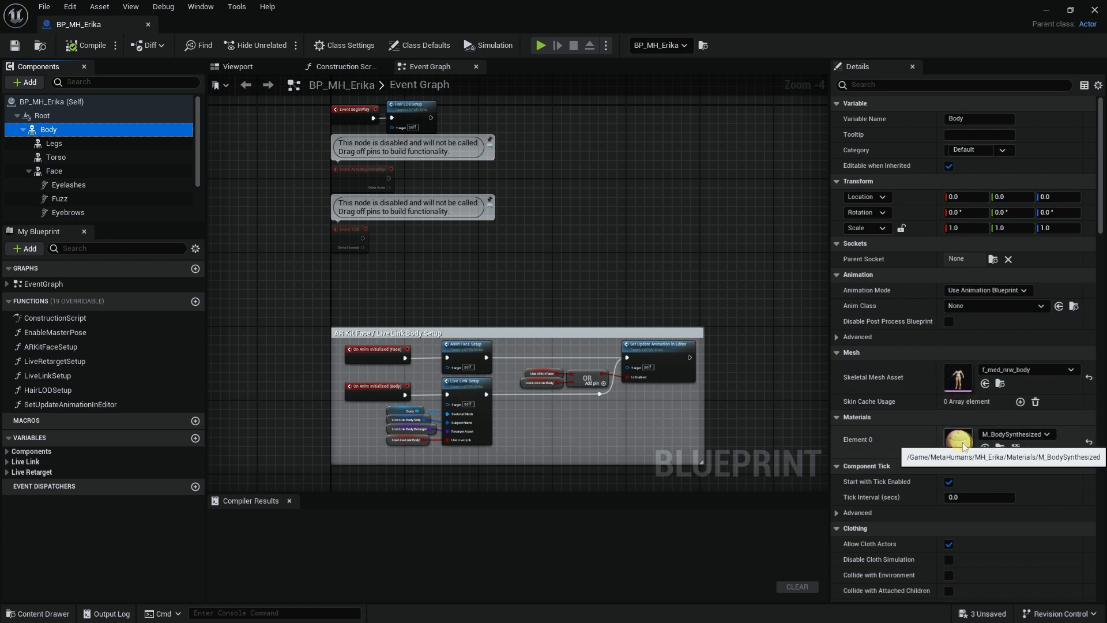
pyautogui.click(1004, 437)
pyautogui.write('clear')
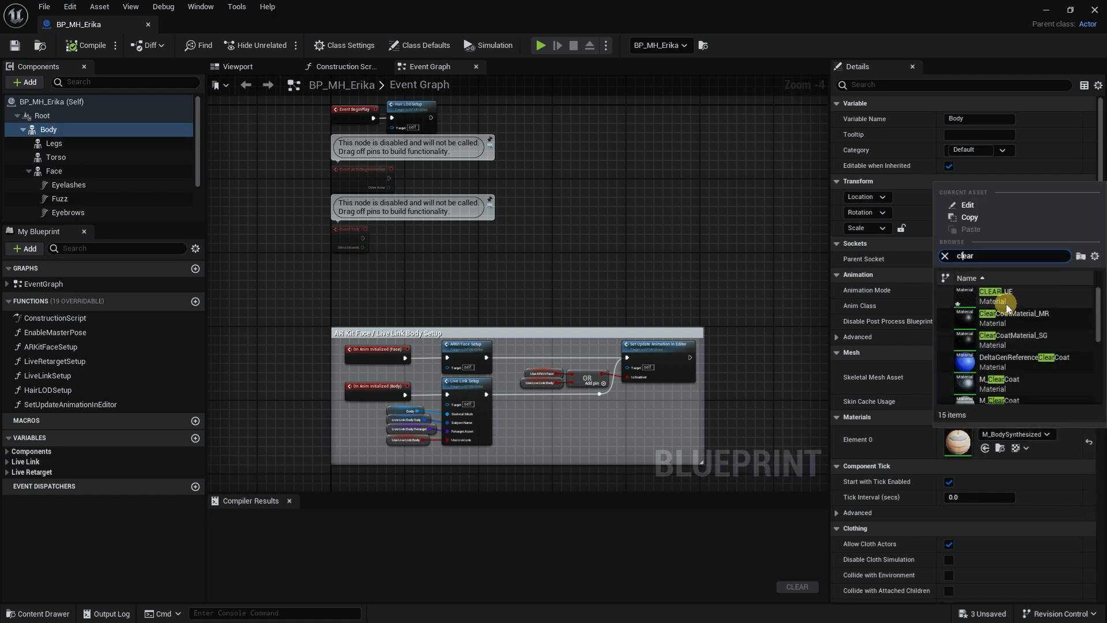
pyautogui.click(1009, 297)
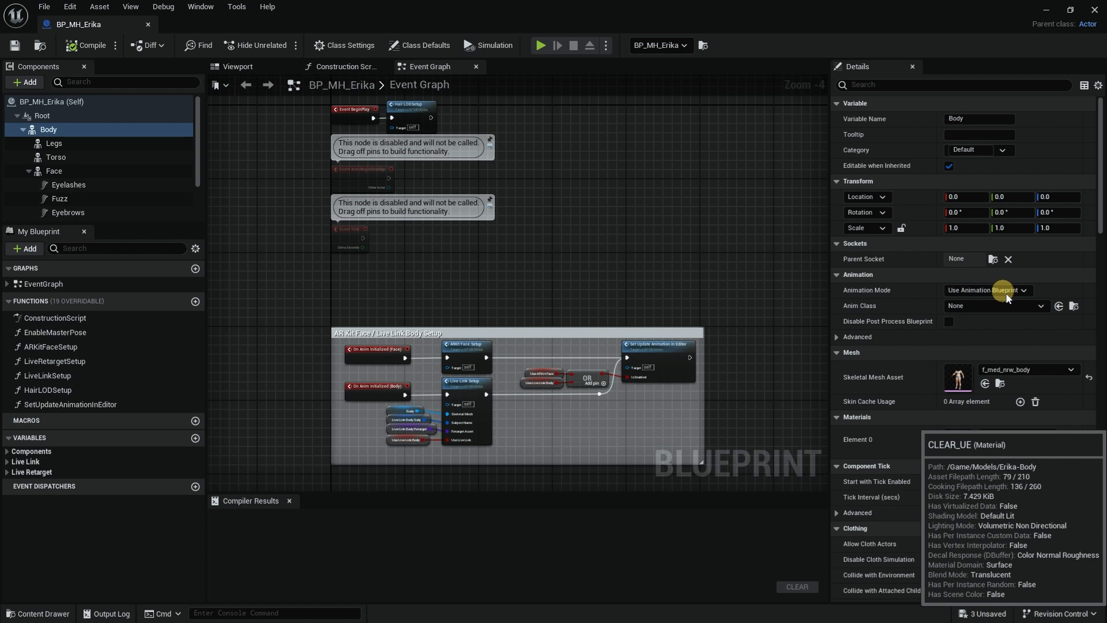
pyautogui.moveTo(548, 12); pyautogui.dragTo(519, 33)
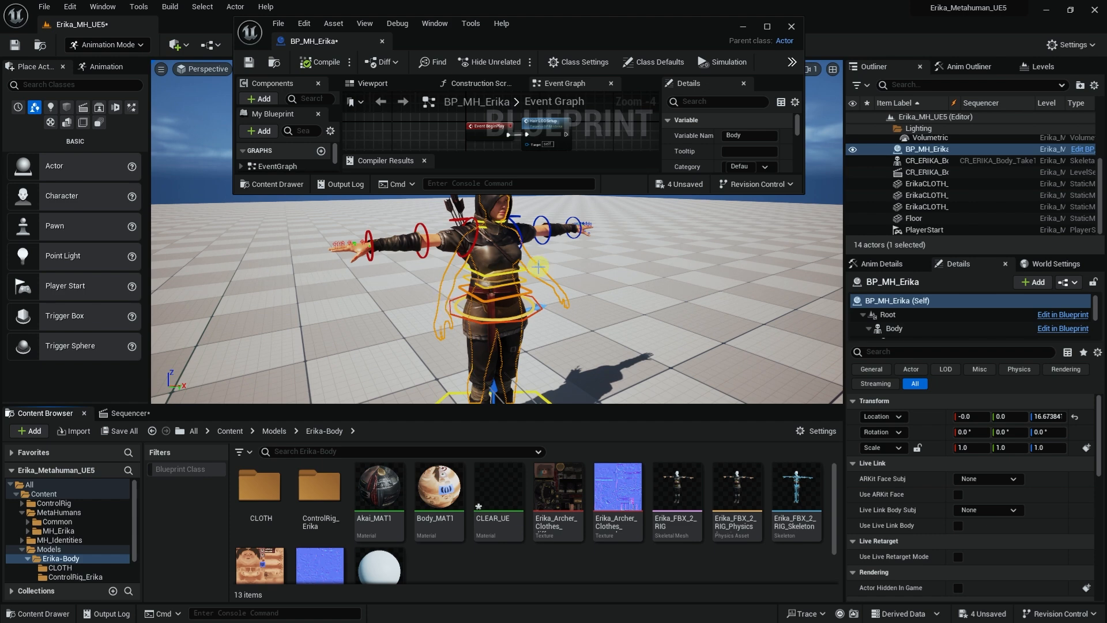
pyautogui.doubleClick(566, 24)
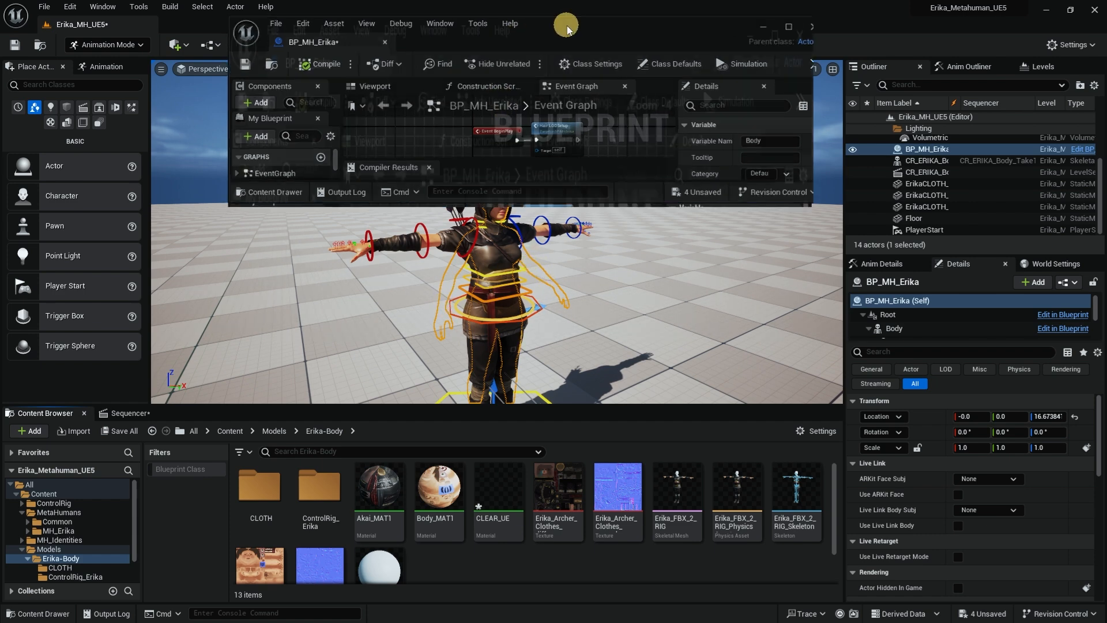
# Step: Check the Legs, Torso and Face components of BP_MH_Erika for assigned meshes and materials
pyautogui.click(108, 149)
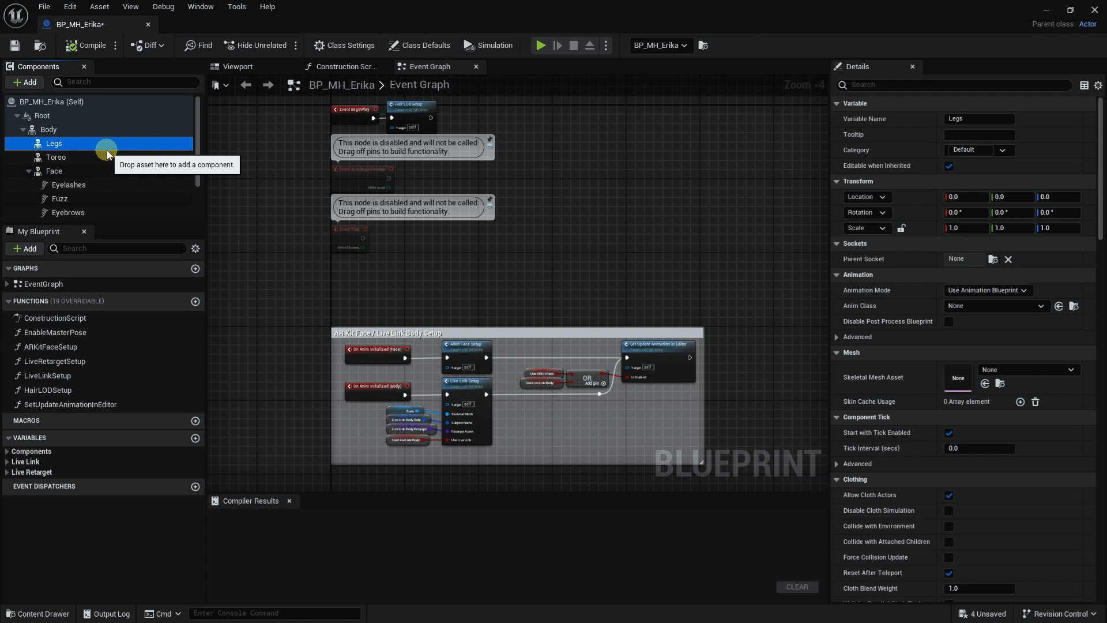
pyautogui.click(103, 160)
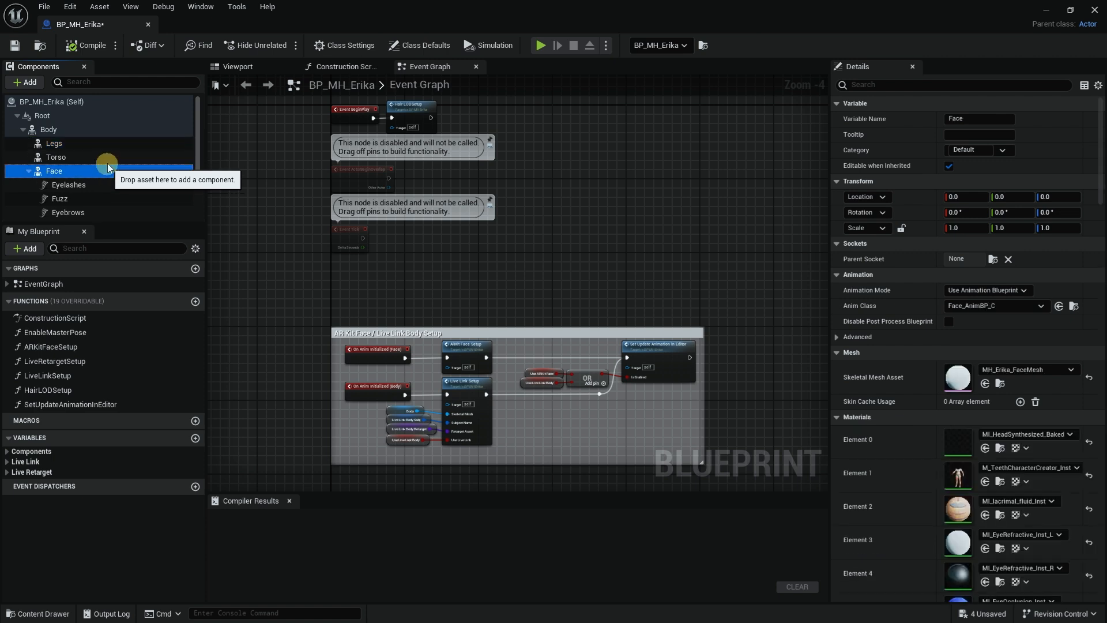
pyautogui.click(100, 170)
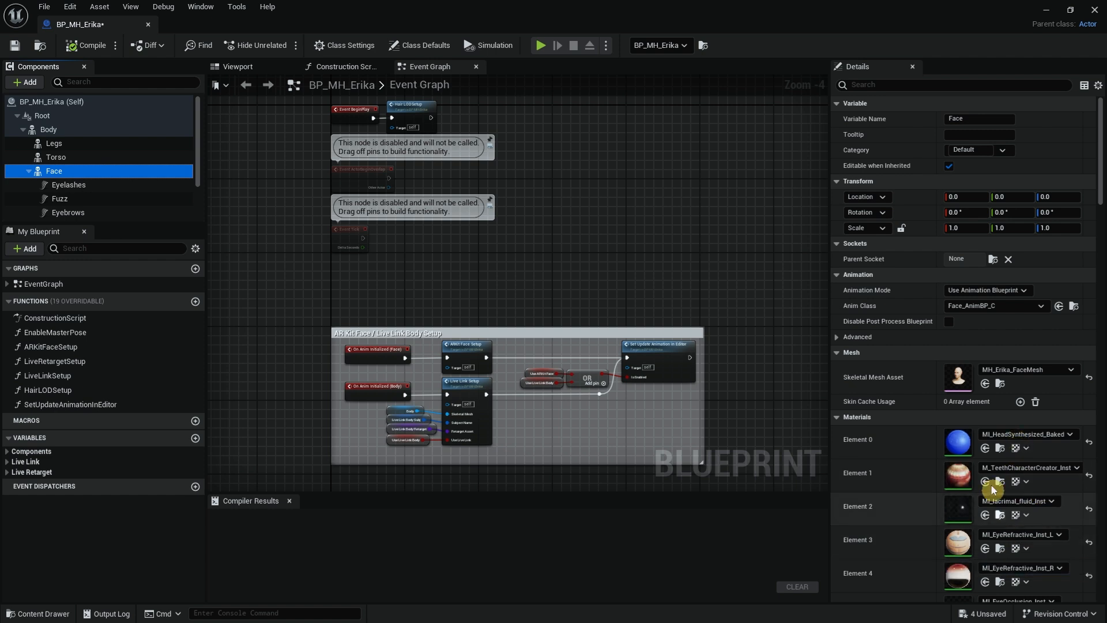
pyautogui.click(96, 146)
pyautogui.click(92, 158)
# Step: Collapse the Body component, compile and save the BP_MH_Erika blueprint, and close it
pyautogui.click(82, 132)
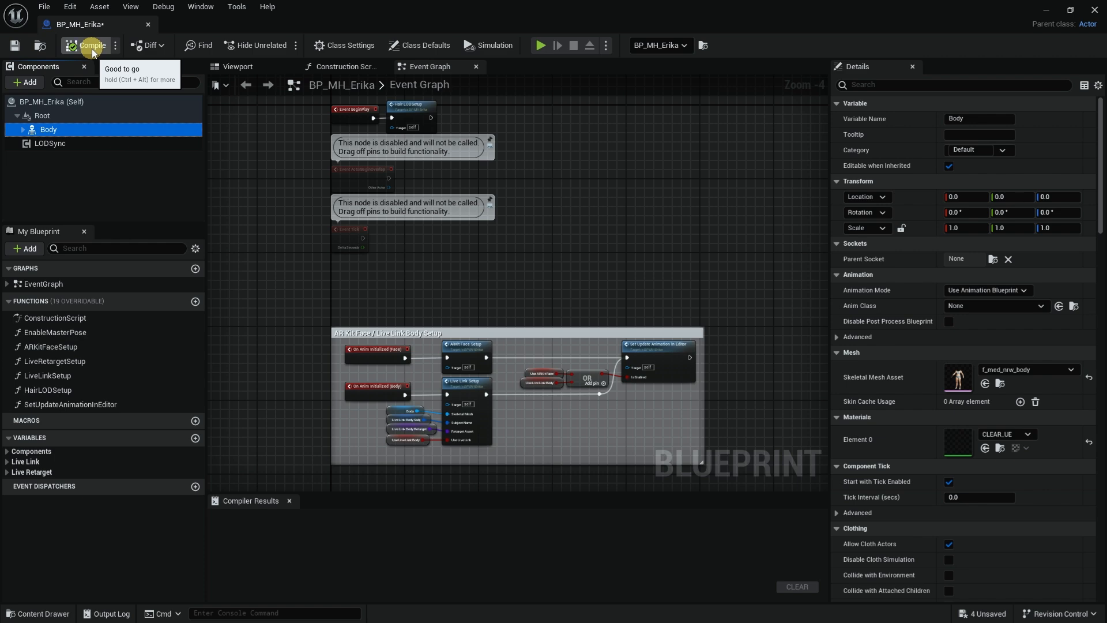
pyautogui.click(18, 51)
pyautogui.click(148, 24)
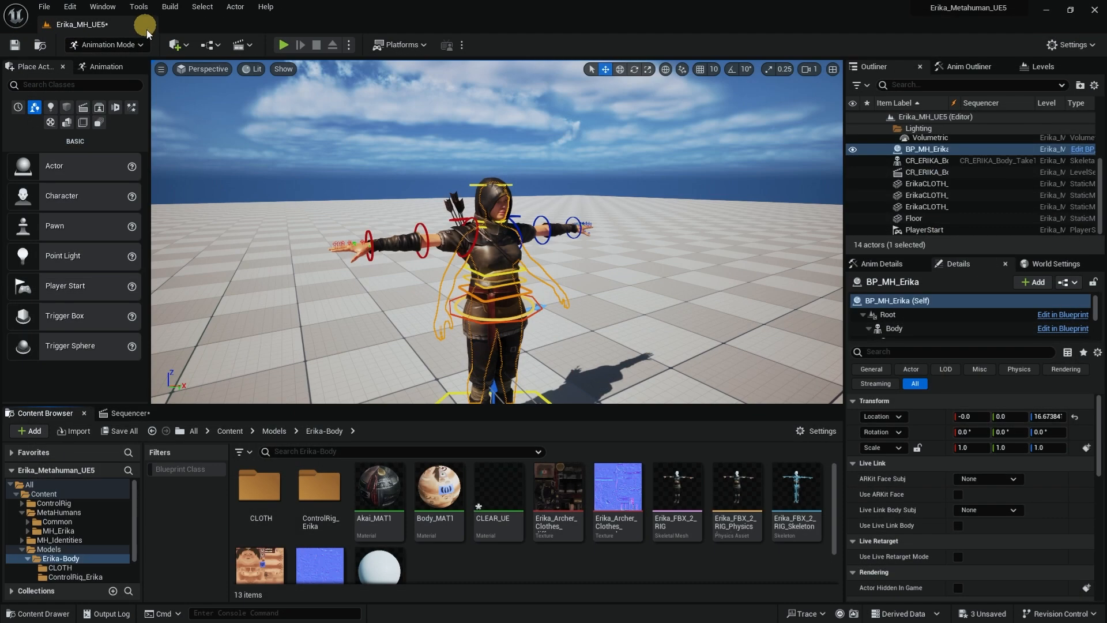
# Step: Open the Sequencer and examine the CR_ERIKA_Body track together with the body's rig controls in the level
pyautogui.click(650, 155)
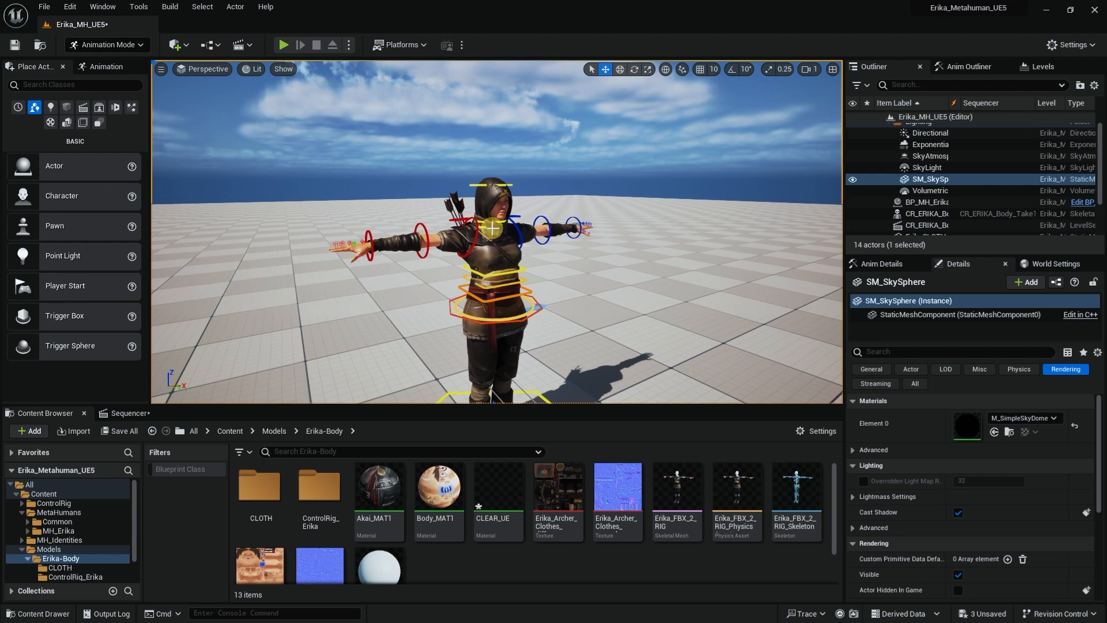
pyautogui.click(122, 413)
pyautogui.click(52, 467)
pyautogui.click(9, 467)
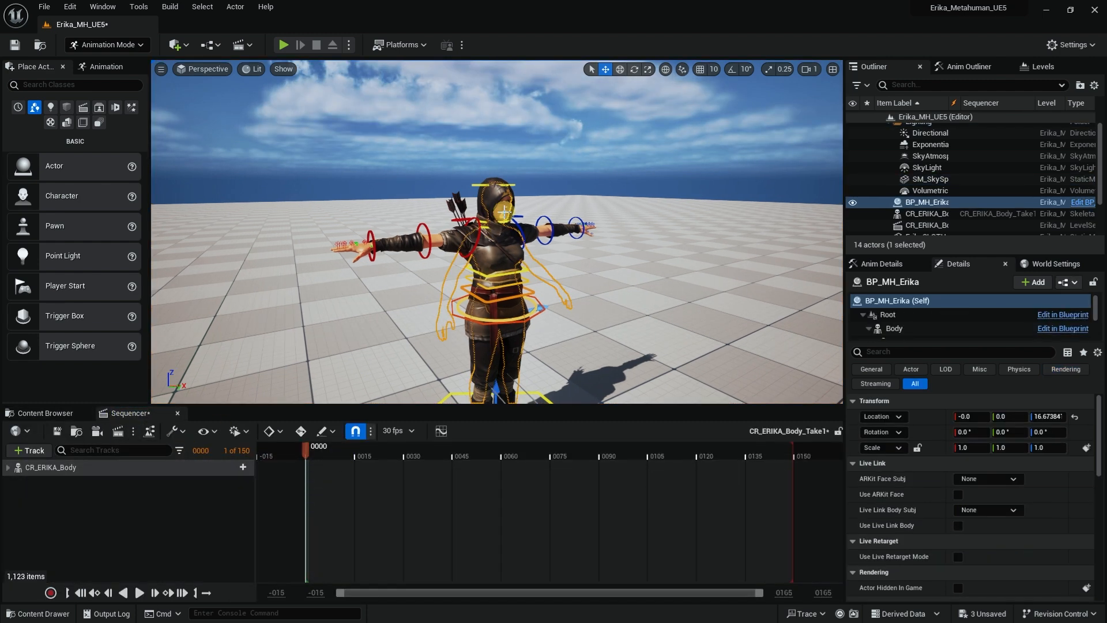
pyautogui.click(668, 119)
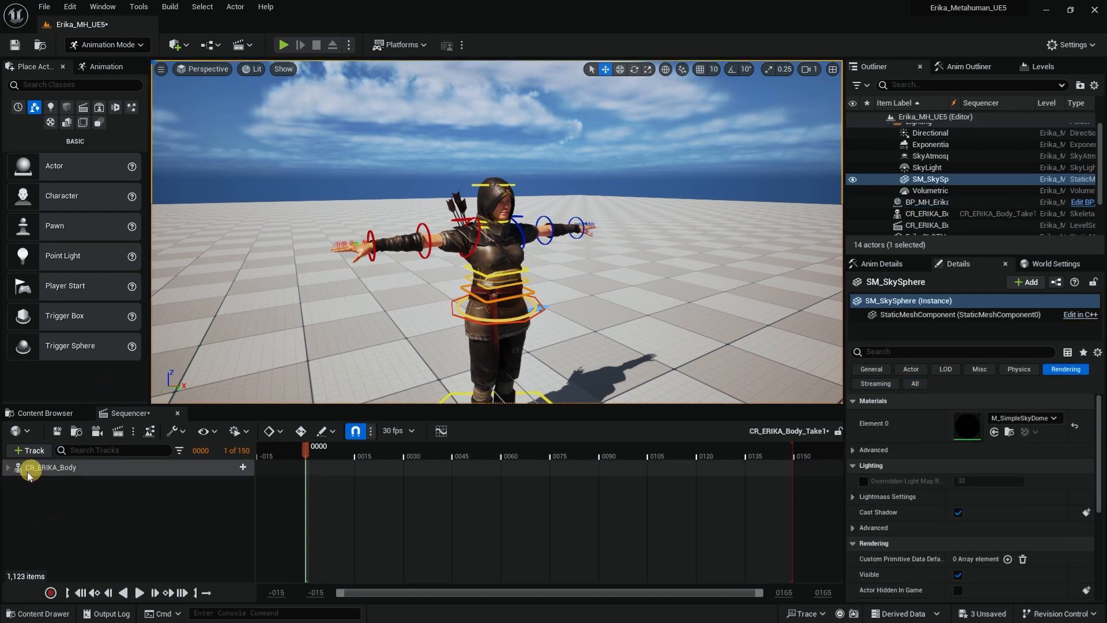
pyautogui.click(60, 468)
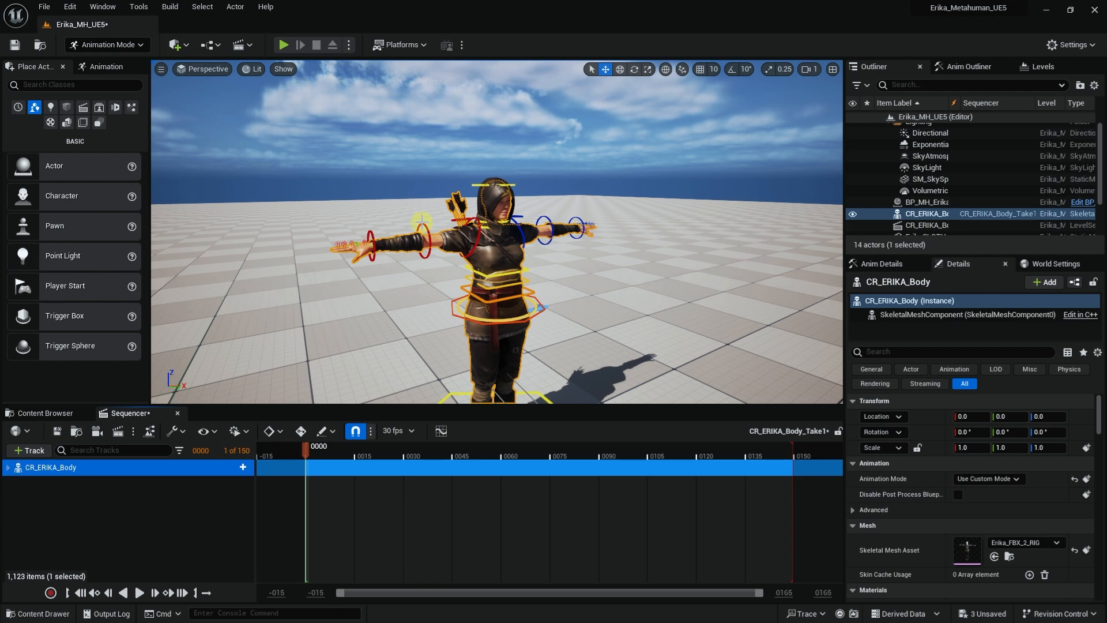
pyautogui.click(426, 225)
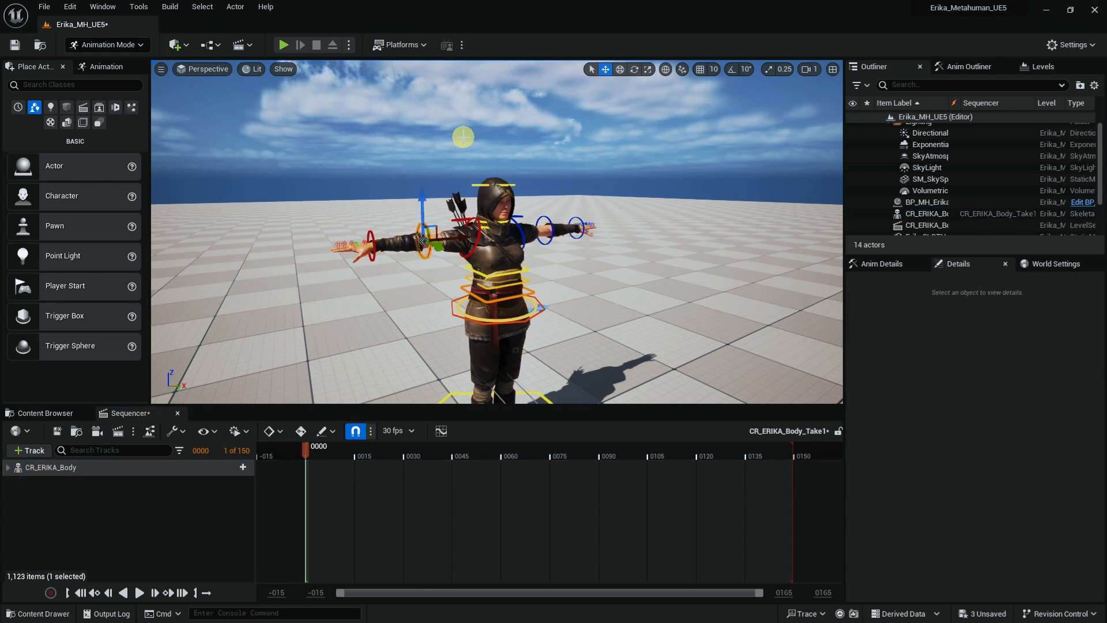
pyautogui.click(463, 137)
# Step: Add the BP_MH_Erika actor to the level sequence and collapse its track
pyautogui.click(502, 214)
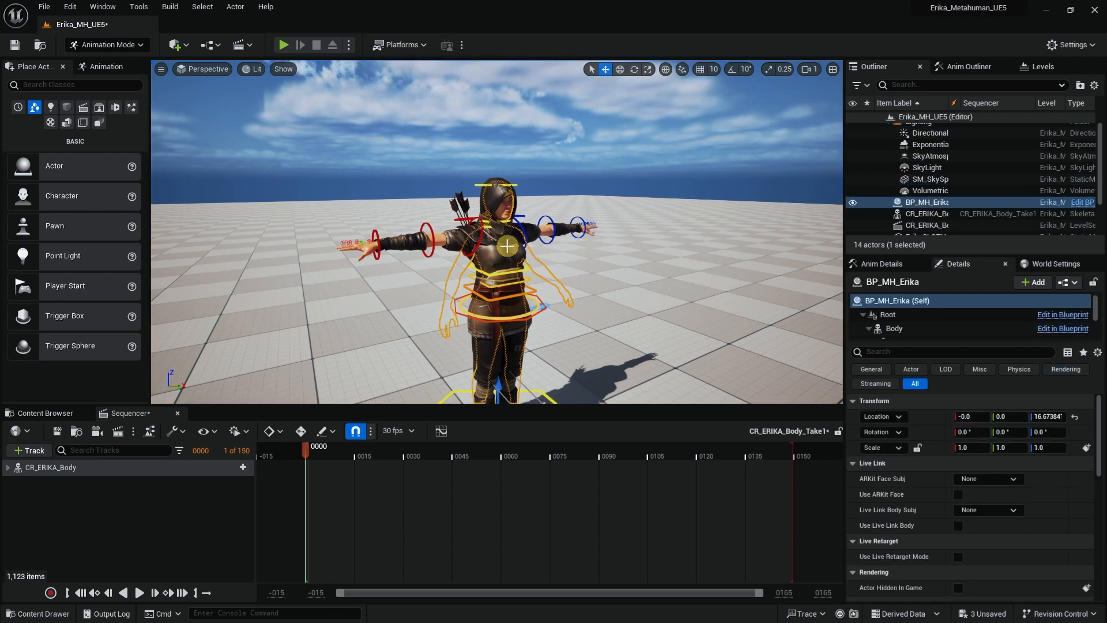
pyautogui.click(29, 450)
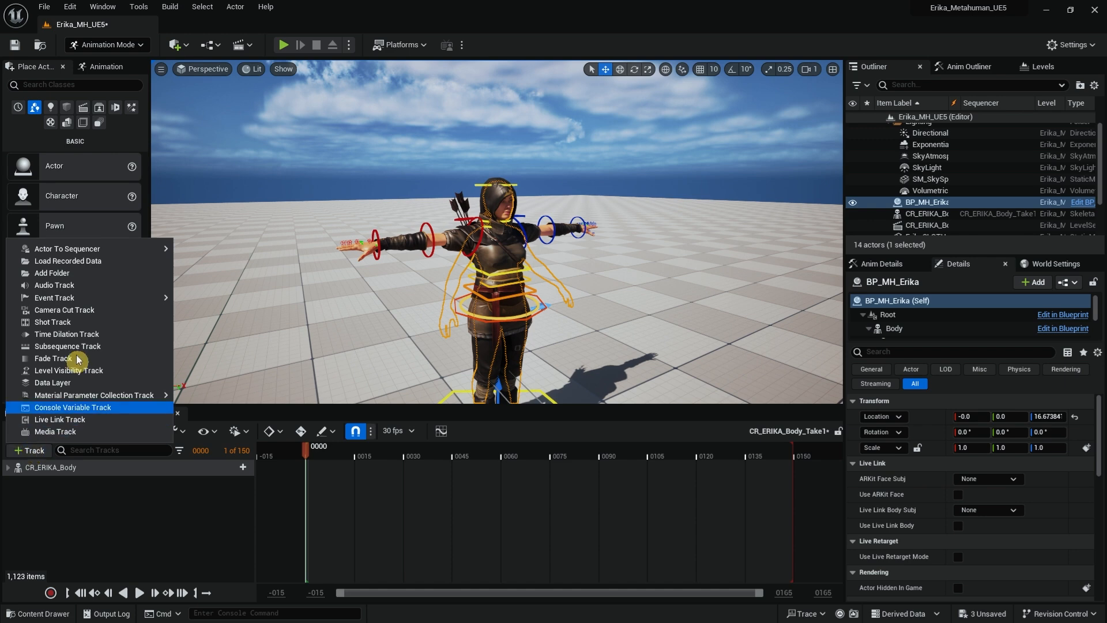
pyautogui.moveTo(81, 249)
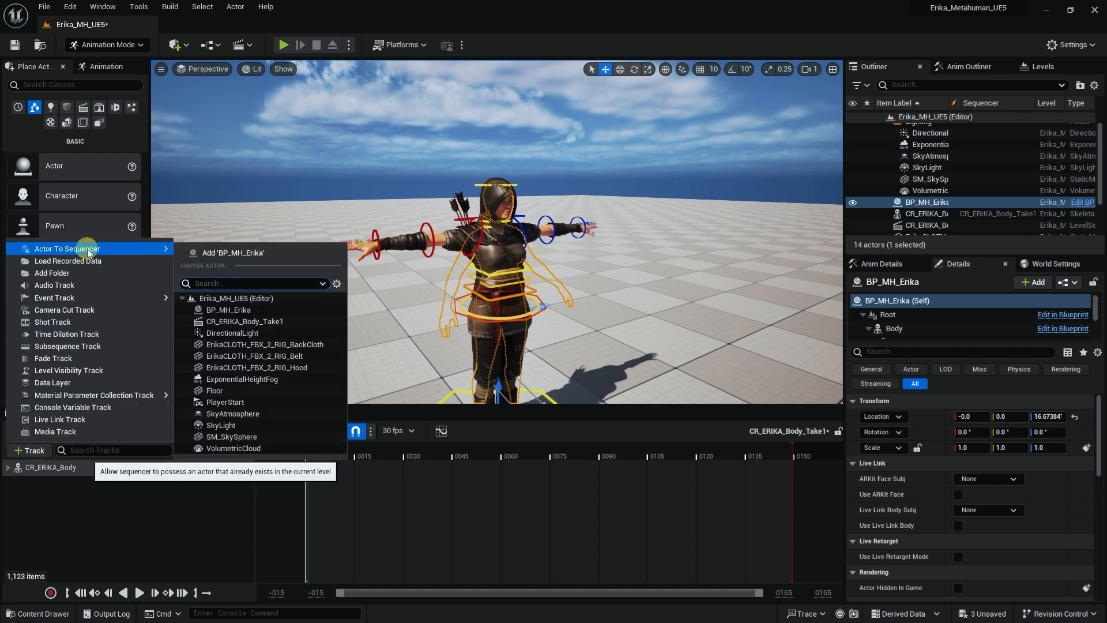
pyautogui.click(237, 254)
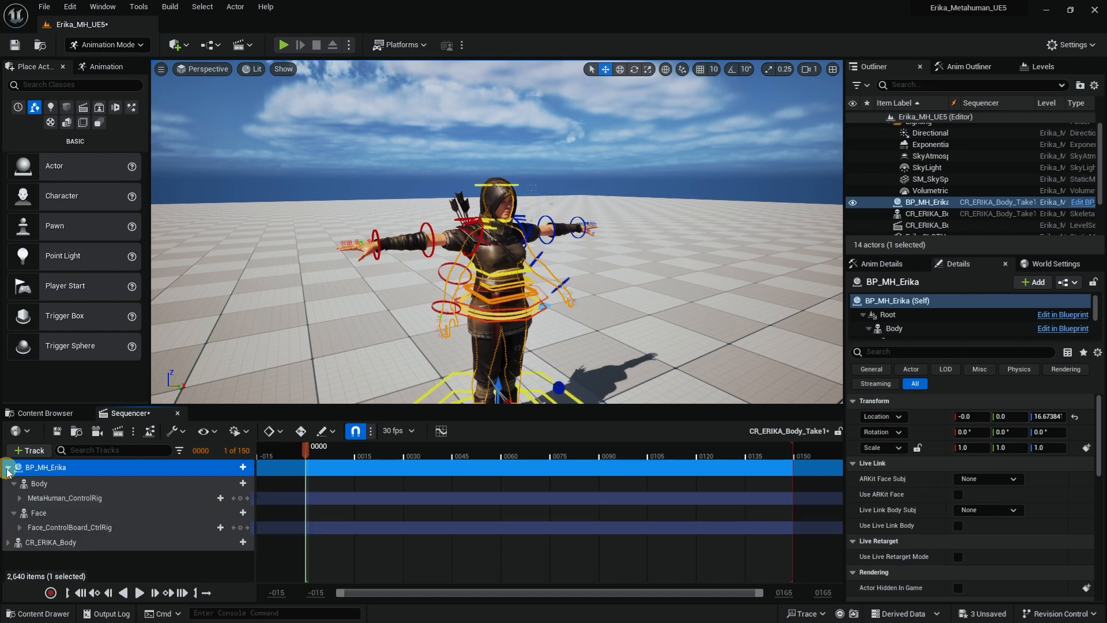
pyautogui.click(8, 468)
# Step: Compare the CR_ERIKA_Body and BP_MH_Erika tracks and delete the MetaHuman_ControlRig track under BP_MH_Erika's Body
pyautogui.click(75, 484)
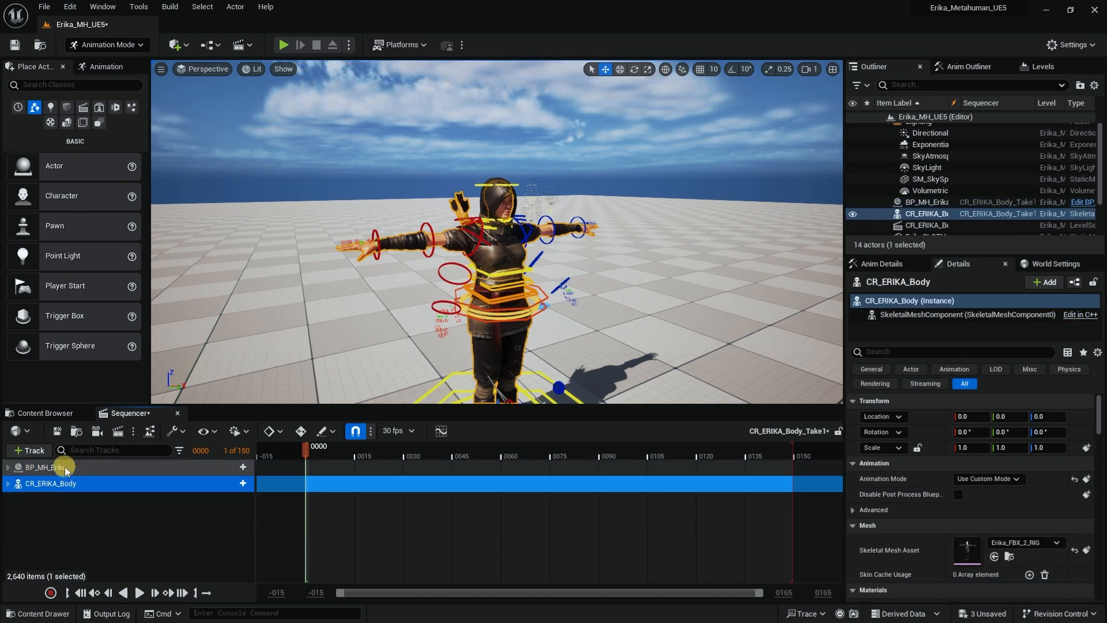
pyautogui.click(67, 468)
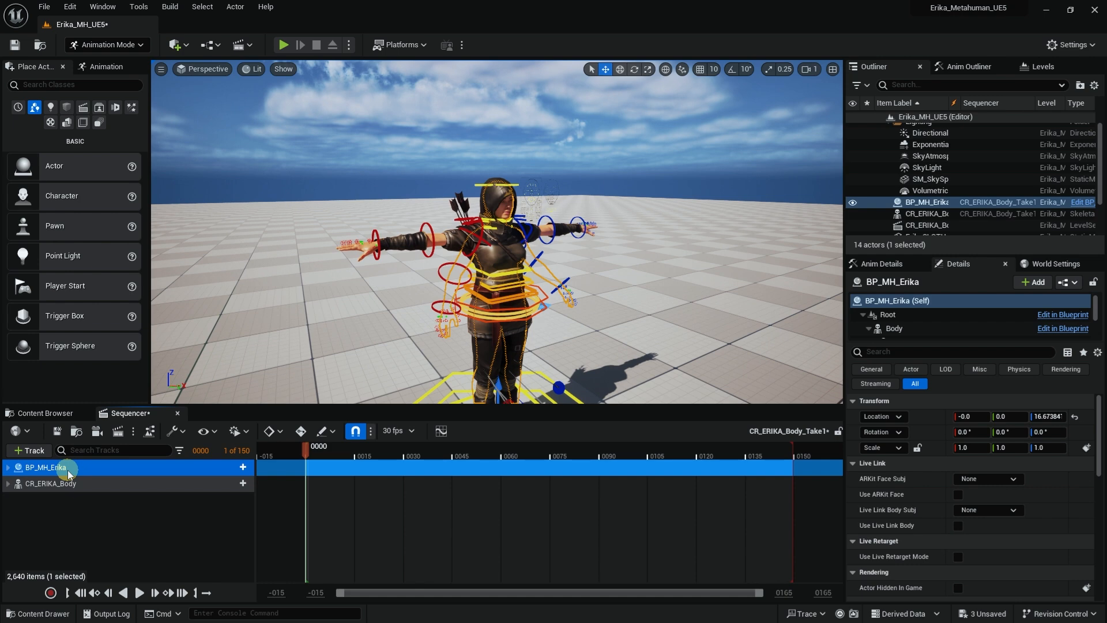
pyautogui.click(94, 487)
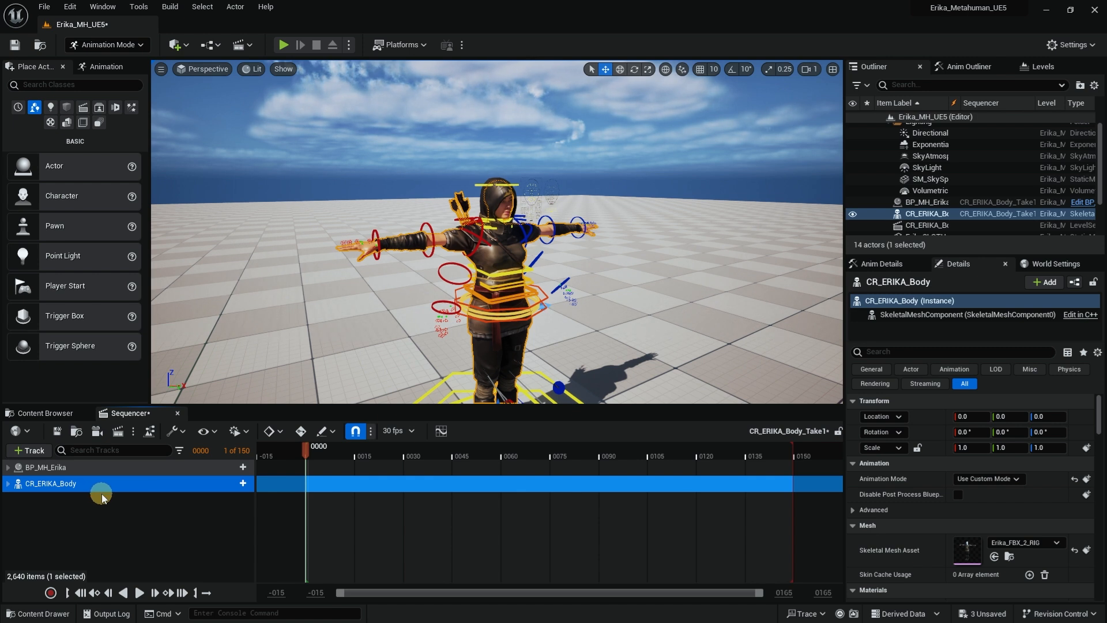
pyautogui.click(7, 468)
pyautogui.click(84, 496)
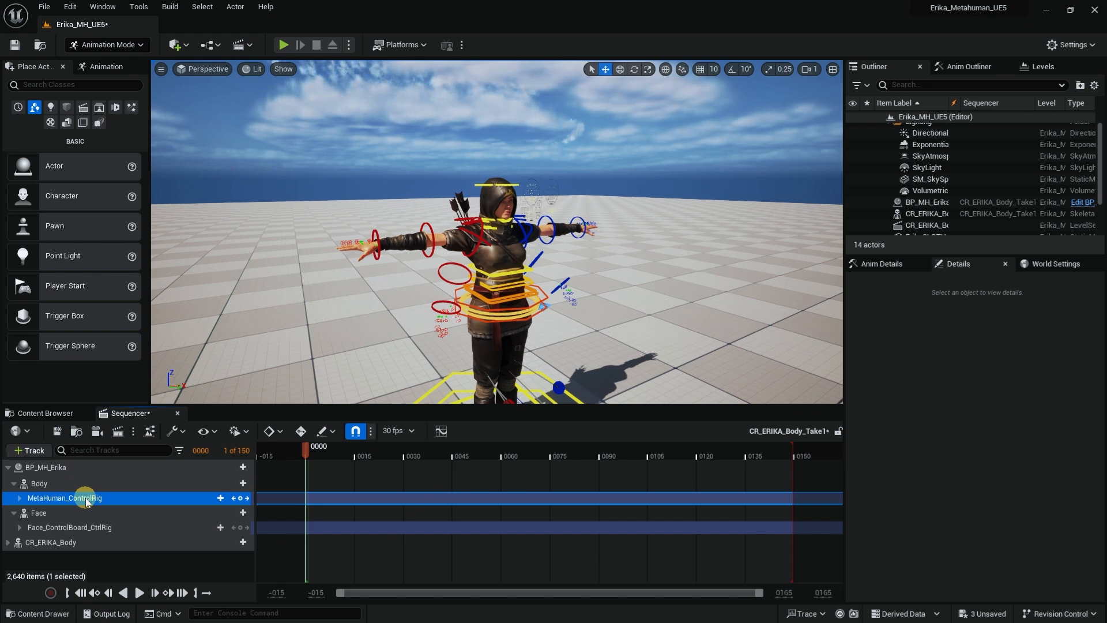
pyautogui.press('Delete')
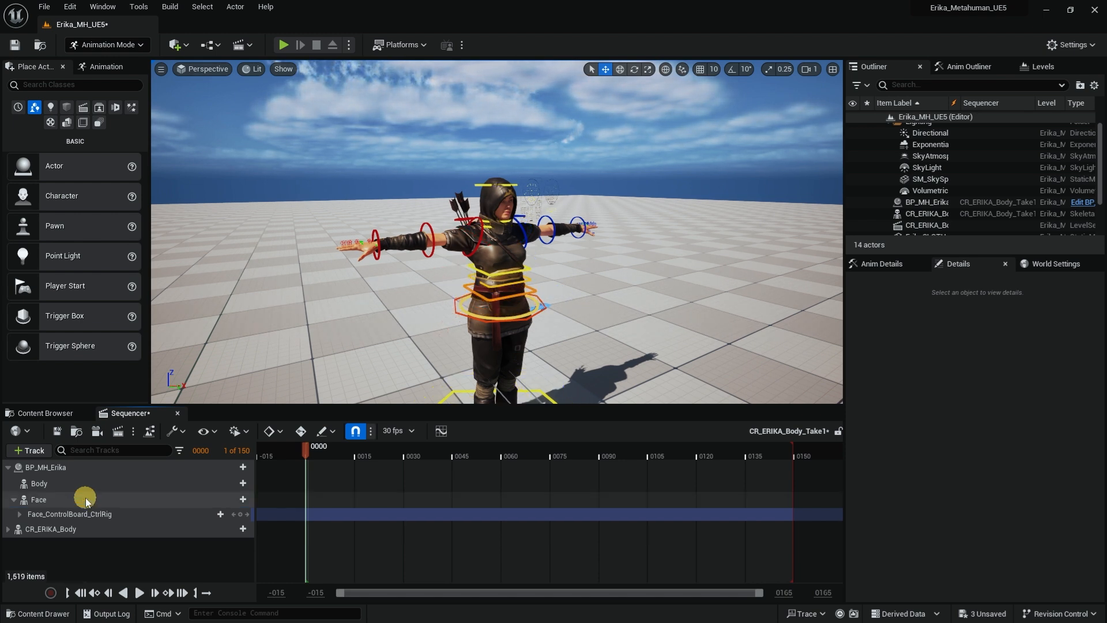
# Step: Examine the Body and Face tracks under BP_MH_Erika and view the character from the front
pyautogui.click(80, 485)
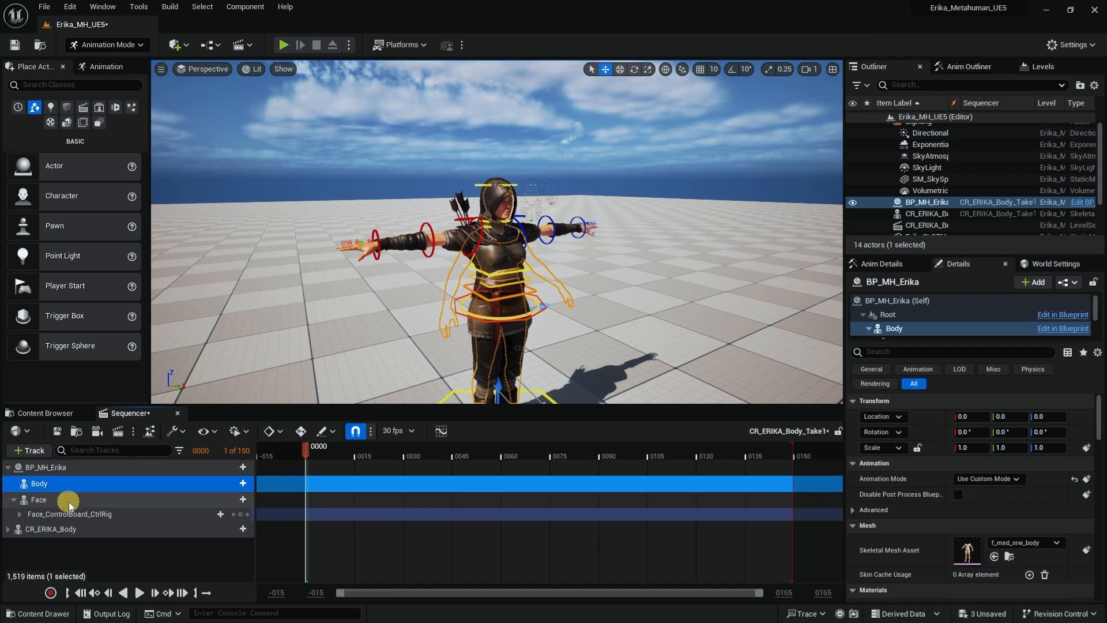
pyautogui.click(68, 500)
pyautogui.press('Delete')
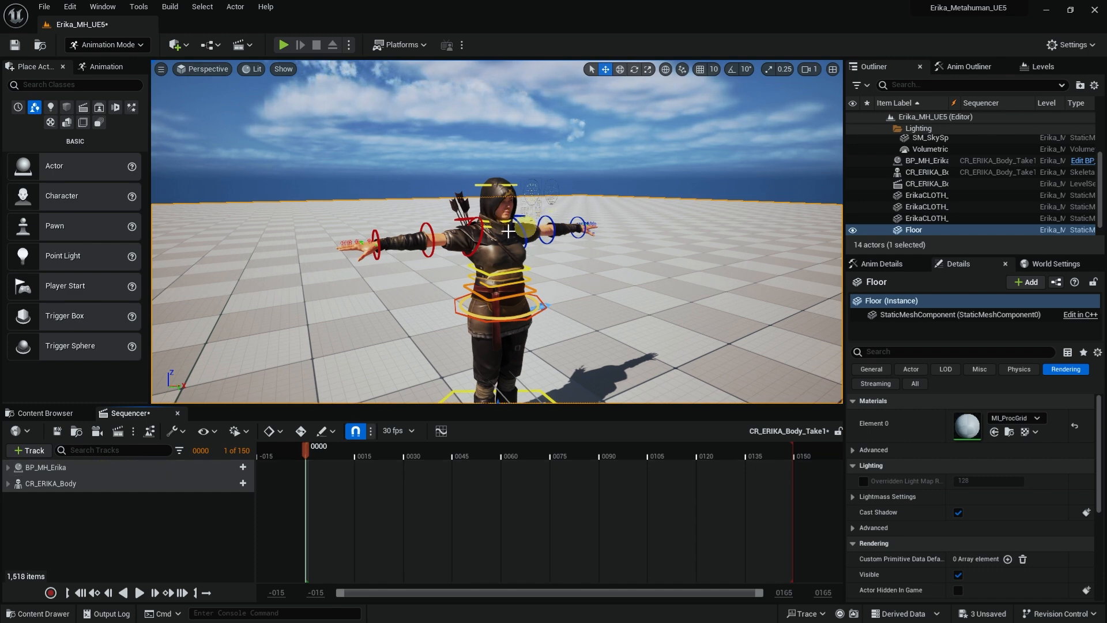
pyautogui.hotkey('ctrl', 'z')
pyautogui.keyDown('alt'); pyautogui.moveTo(610, 241); pyautogui.dragTo(601, 241); pyautogui.keyUp('alt')
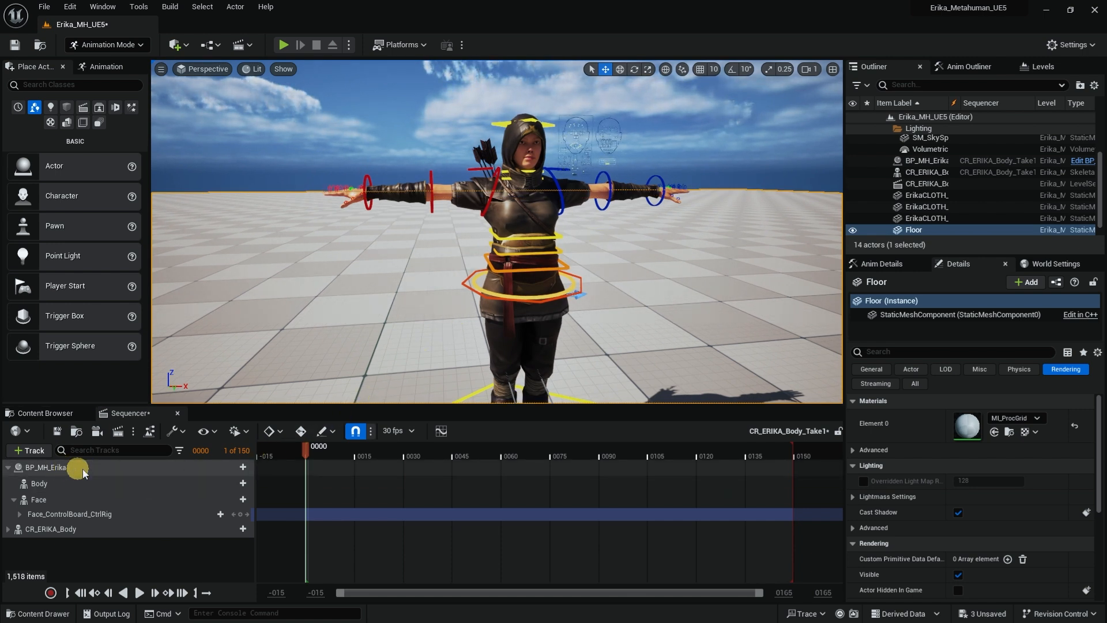
# Step: Attach BP_MH_Erika in the level sequence to the existing CR_ERIKA_Body binding at its head bone
pyautogui.click(242, 467)
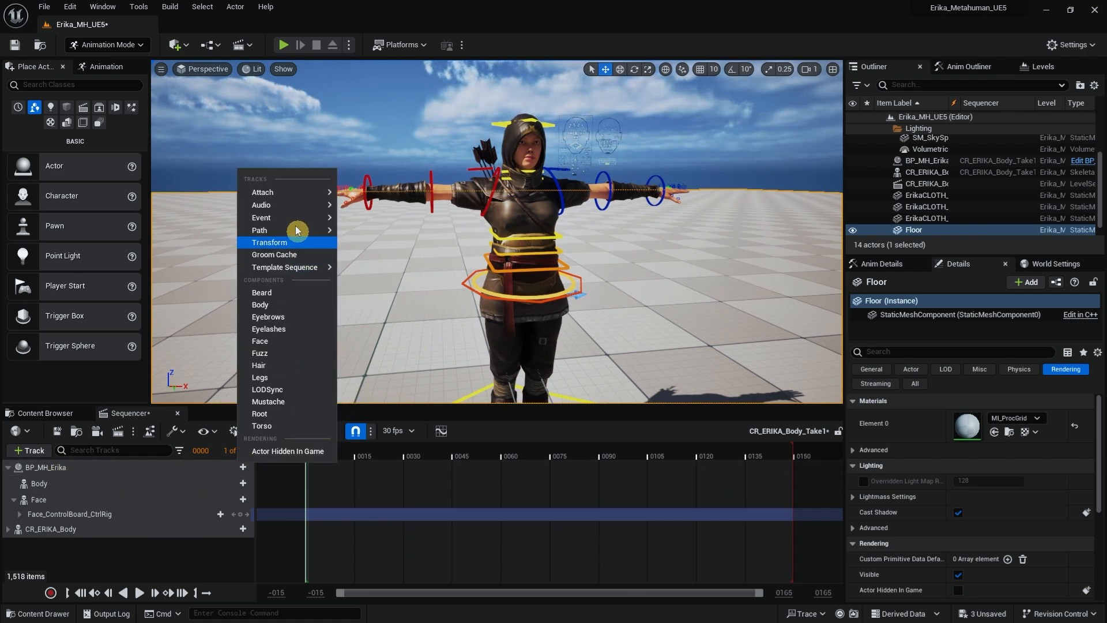
pyautogui.moveTo(284, 192)
pyautogui.moveTo(381, 207)
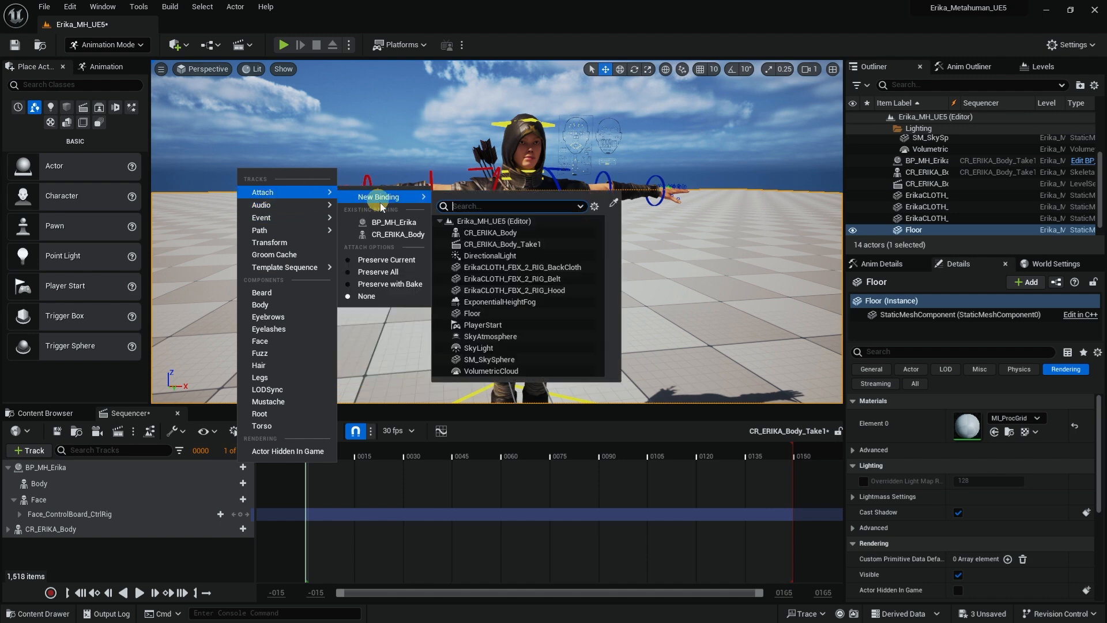
pyautogui.click(397, 237)
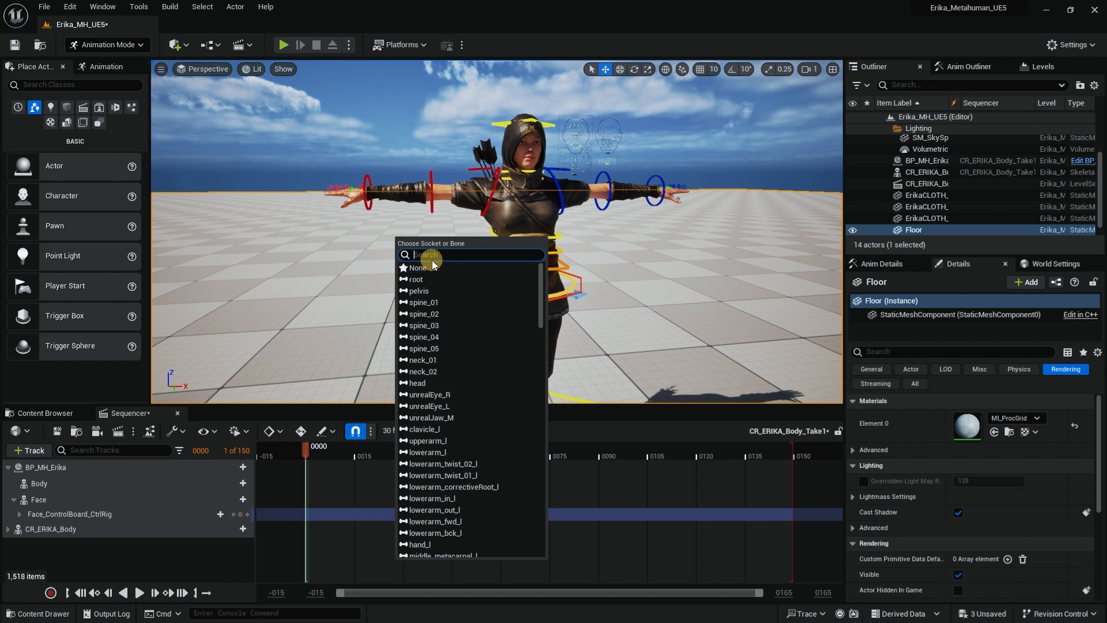
pyautogui.write('head')
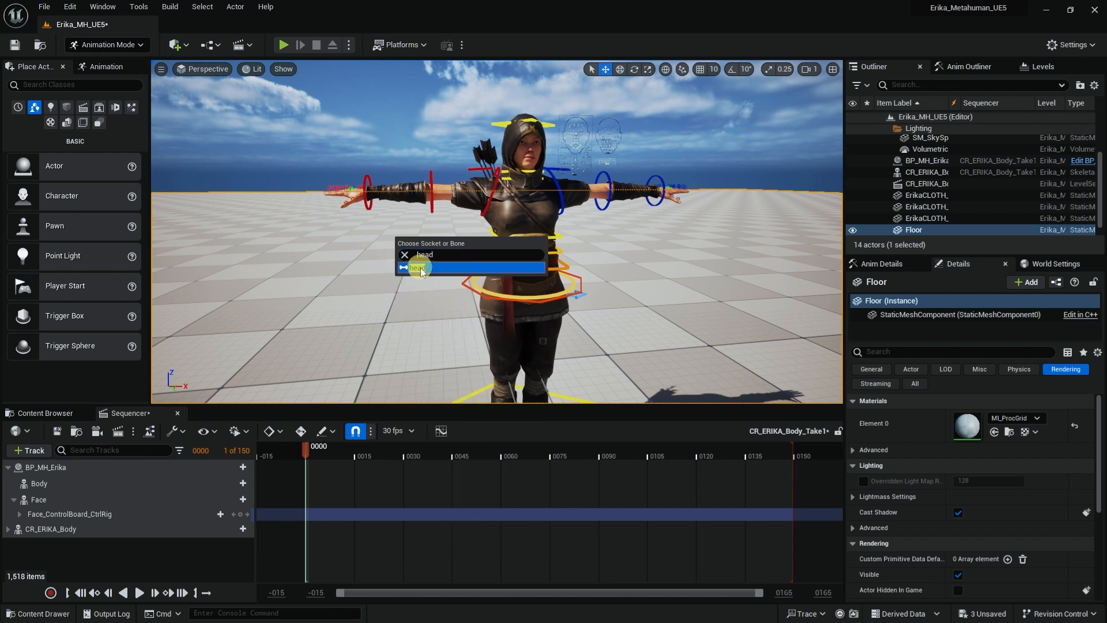
pyautogui.click(420, 268)
pyautogui.keyDown('alt'); pyautogui.moveTo(425, 251); pyautogui.dragTo(410, 243, button='right'); pyautogui.keyUp('alt')
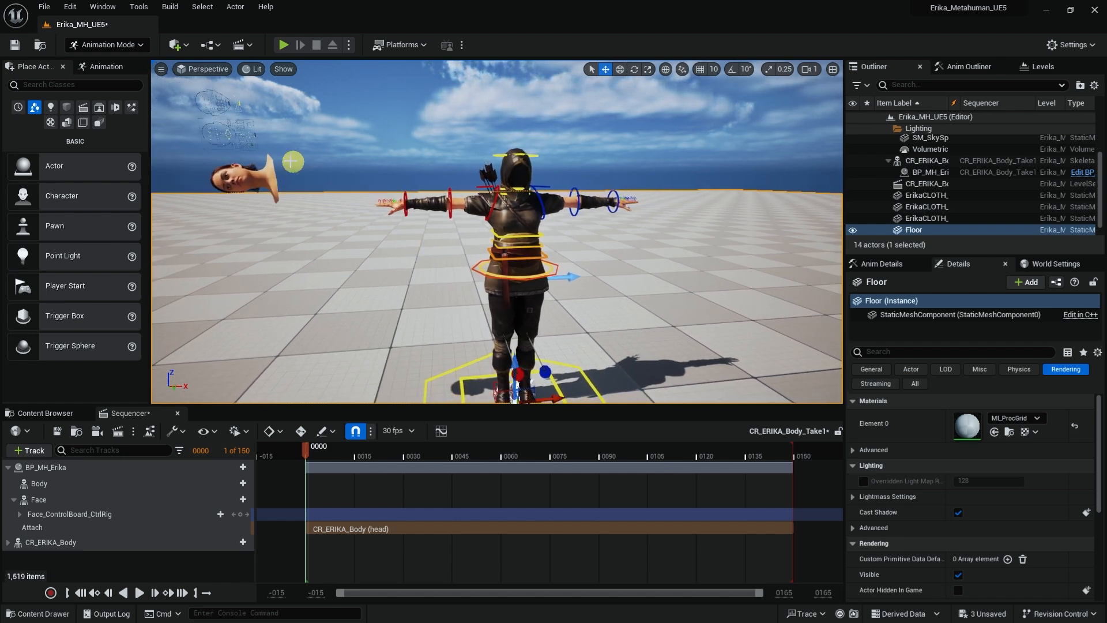
# Step: Select the attached BP_MH_Erika actor and set its Y rotation to -90 degrees
pyautogui.click(275, 182)
pyautogui.click(370, 131)
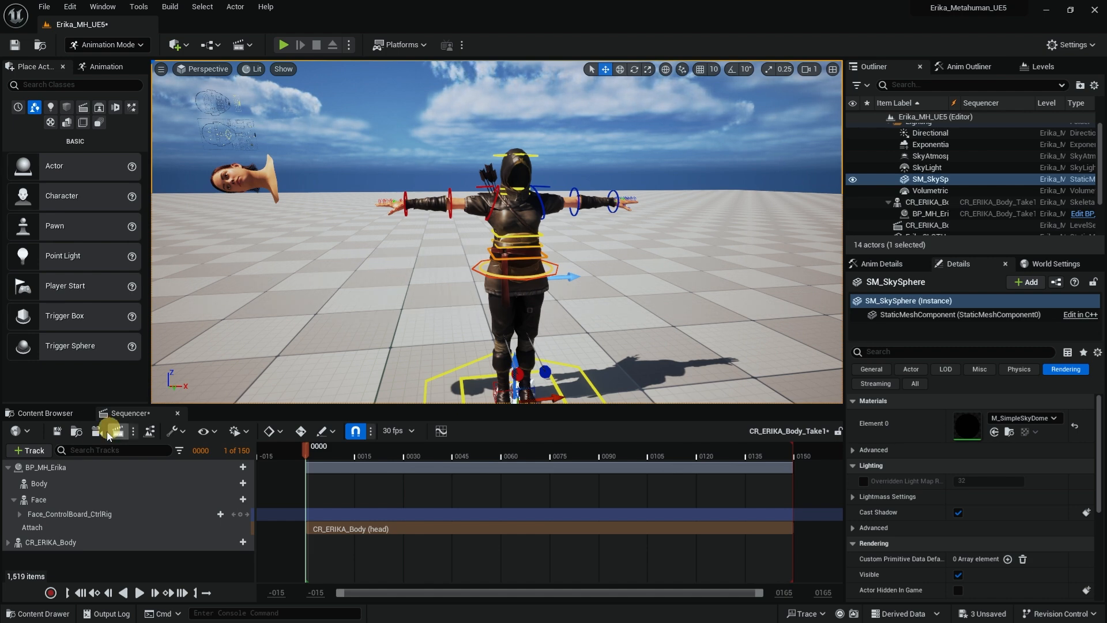
pyautogui.click(82, 471)
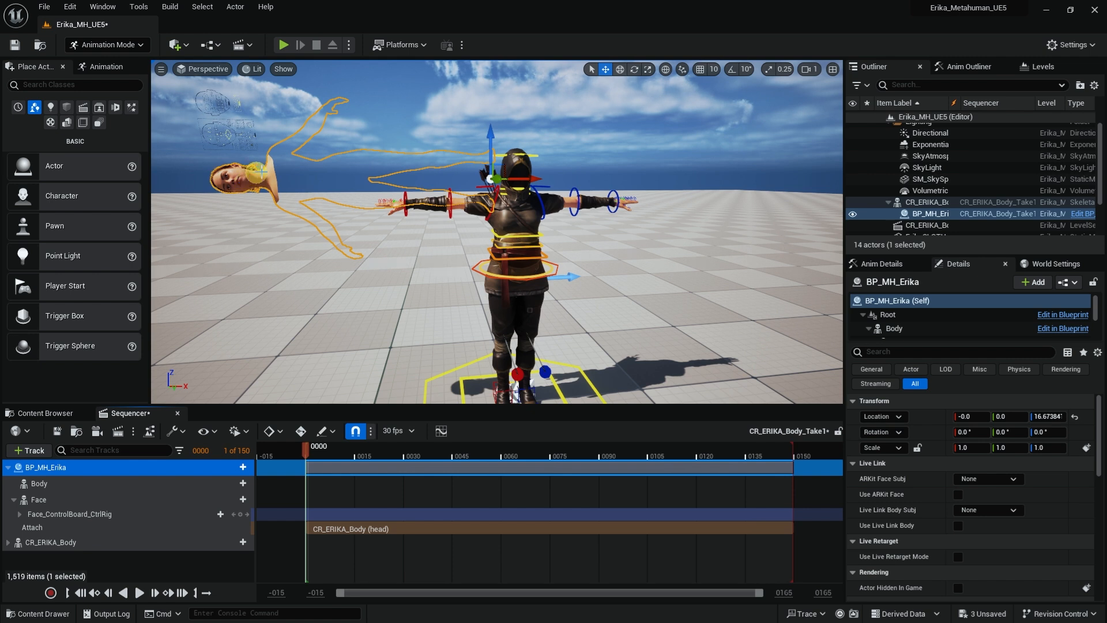
pyautogui.press('e')
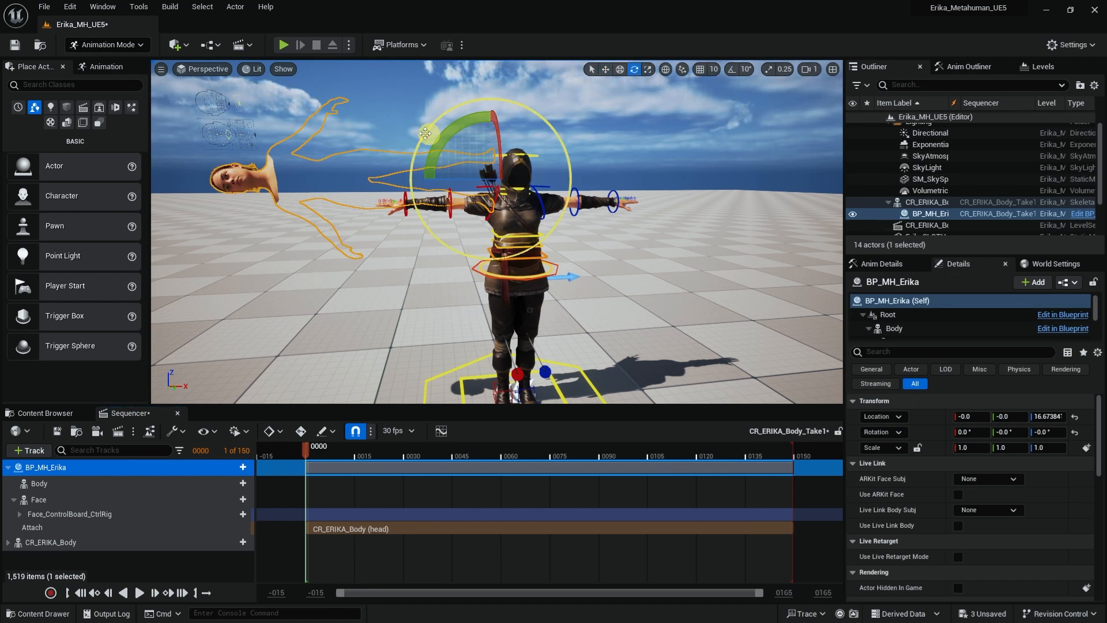
pyautogui.click(1010, 432)
pyautogui.write('-90')
pyautogui.press('Return')
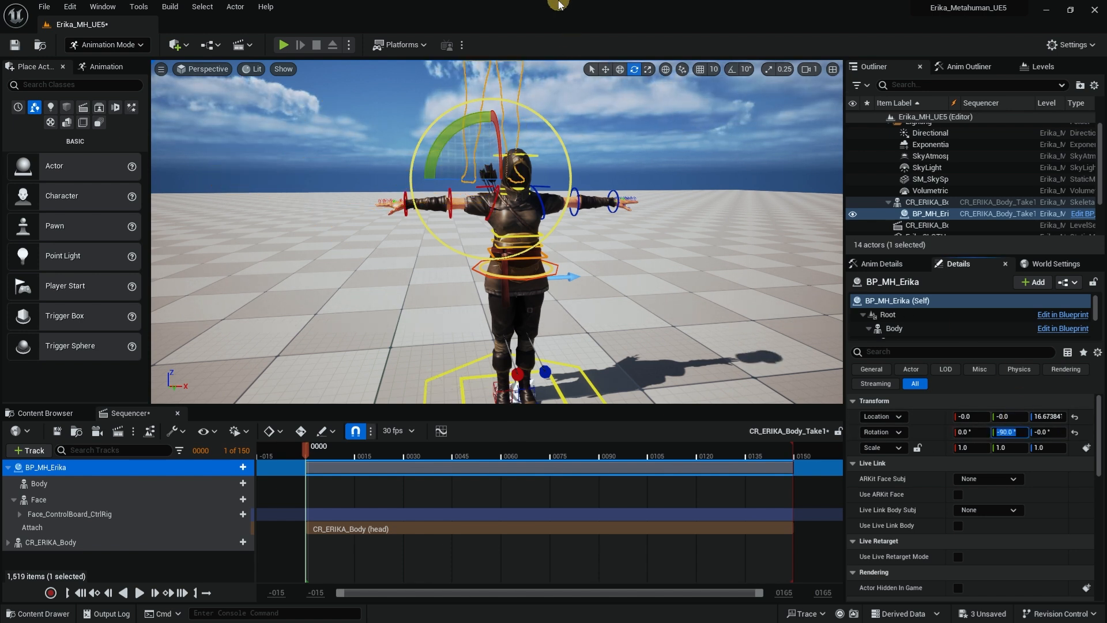
# Step: Move BP_MH_Erika to about X -144, Y 0, Z 0 so its head sits inside Erika's hood
pyautogui.moveTo(621, 128); pyautogui.dragTo(634, 164, button='middle')
pyautogui.press('w')
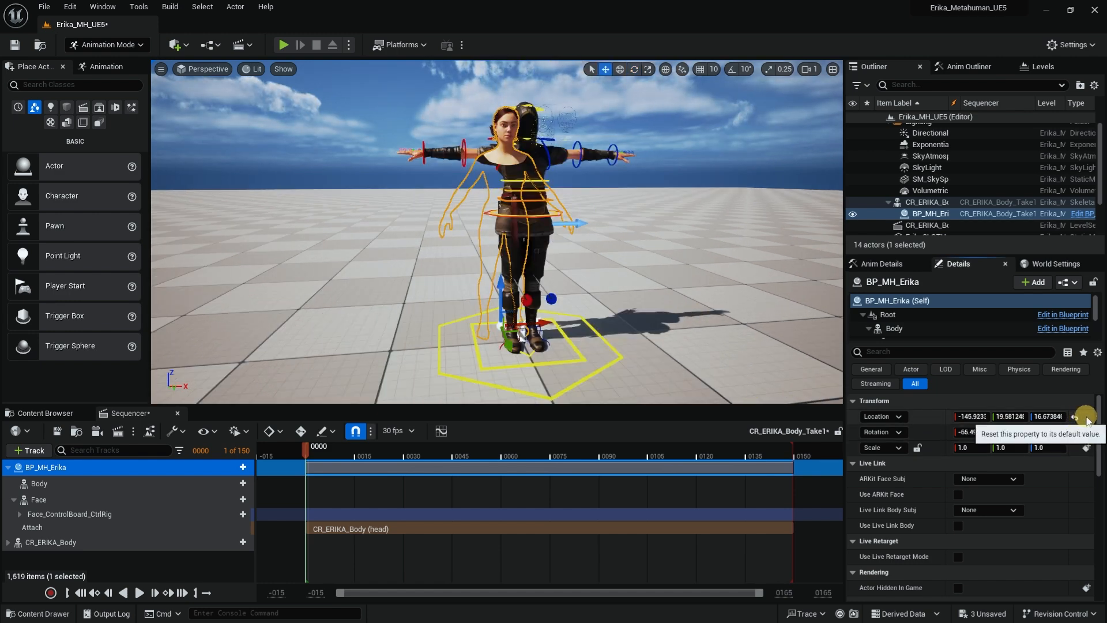
pyautogui.click(1084, 416)
pyautogui.keyDown('alt'); pyautogui.moveTo(662, 274); pyautogui.dragTo(736, 241); pyautogui.keyUp('alt')
pyautogui.moveTo(526, 131); pyautogui.dragTo(550, 314)
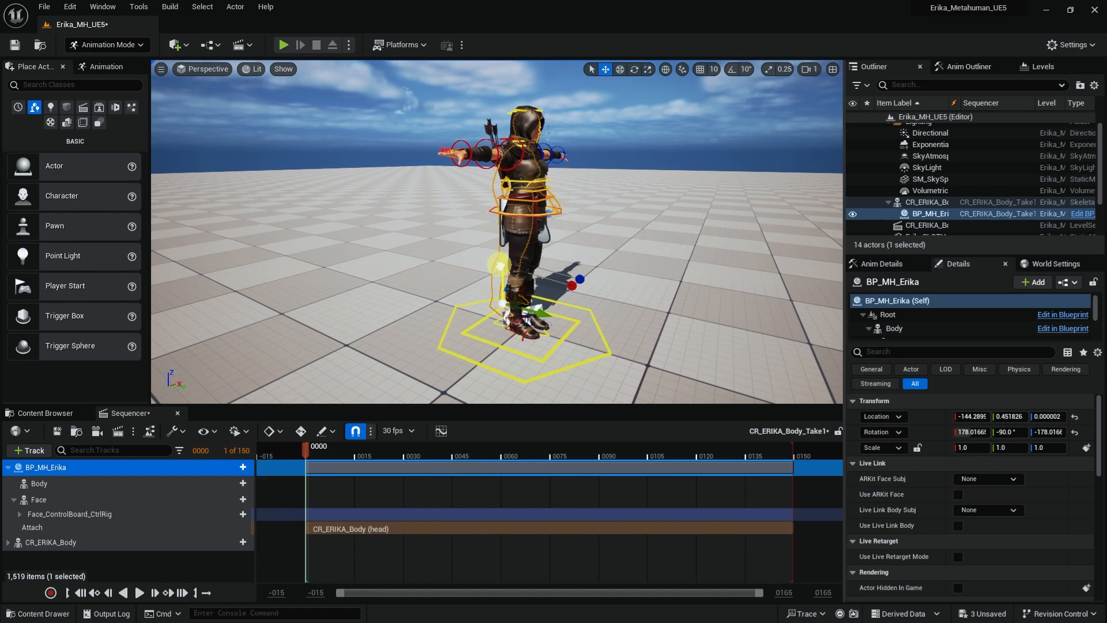
pyautogui.moveTo(501, 266); pyautogui.dragTo(508, 374)
pyautogui.scroll(6, 496, 374)
pyautogui.click(663, 373)
pyautogui.keyDown('alt'); pyautogui.moveTo(663, 374); pyautogui.dragTo(629, 374); pyautogui.keyUp('alt')
pyautogui.keyDown('alt'); pyautogui.moveTo(592, 230); pyautogui.dragTo(526, 131); pyautogui.keyUp('alt')
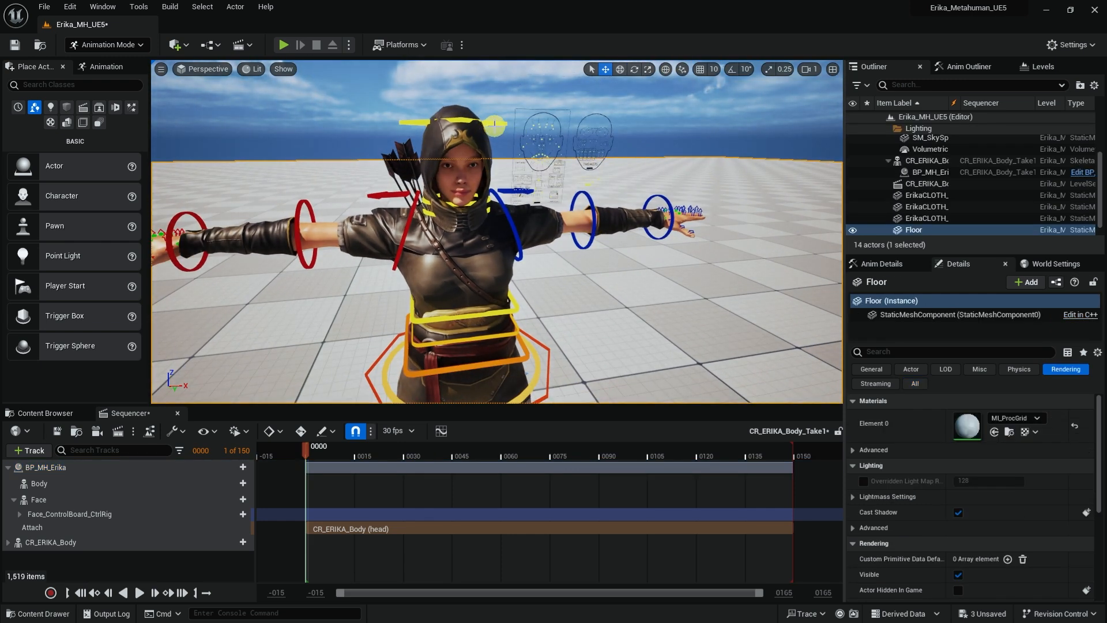
# Step: Test the attachment by rotating the head control and the upper spine control, undoing each rotation
pyautogui.click(495, 123)
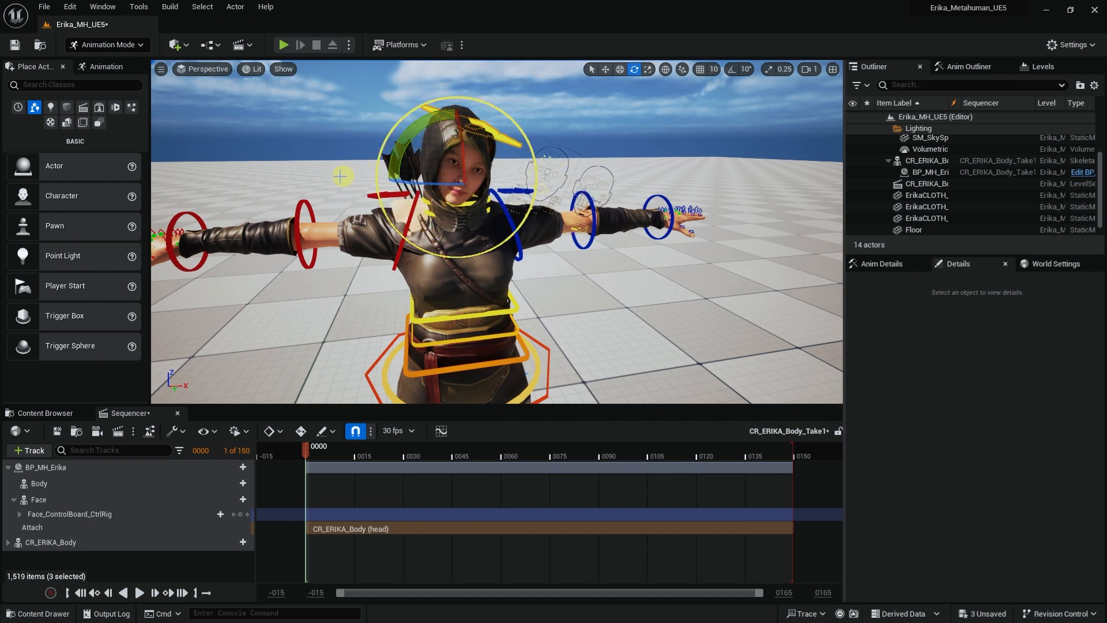
pyautogui.hotkey('ctrl', 'z')
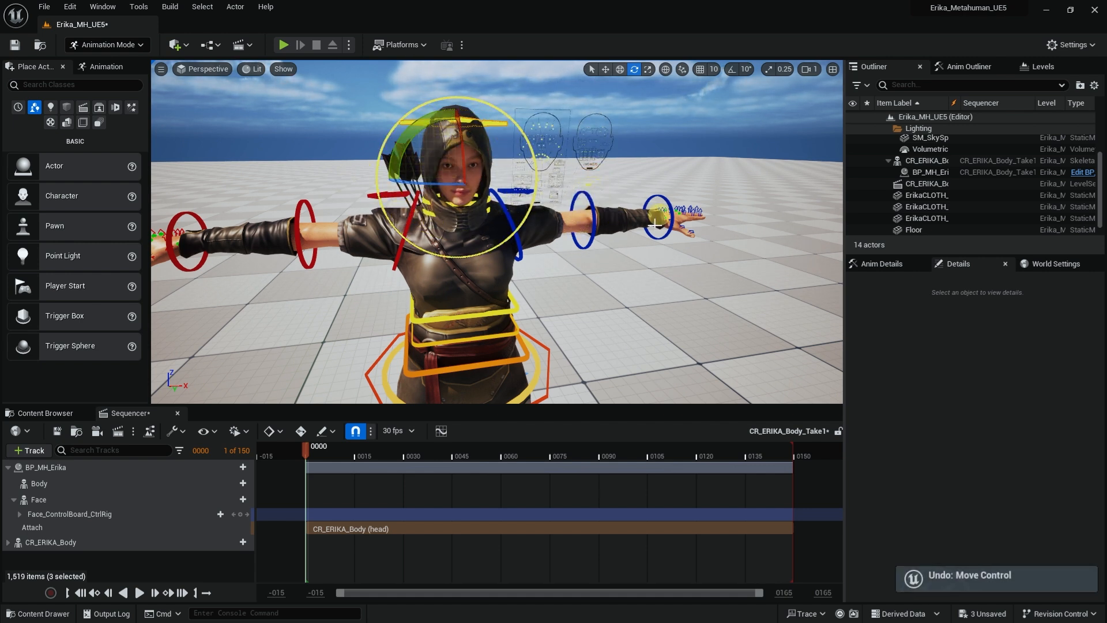
pyautogui.click(512, 306)
pyautogui.moveTo(512, 306)
pyautogui.mouseDown()
pyautogui.moveTo(522, 285)
pyautogui.moveTo(522, 305)
pyautogui.moveTo(523, 275)
pyautogui.moveTo(522, 297)
pyautogui.mouseUp()
pyautogui.hotkey('ctrl', 'z')
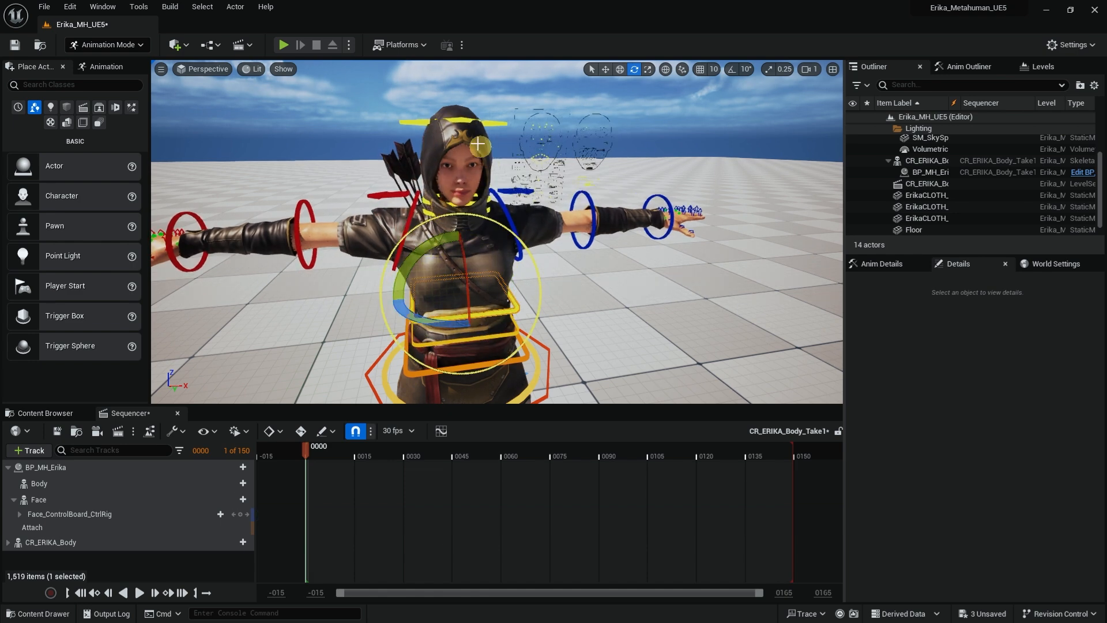
# Step: Hide the ErikaCLOTH_FBX_2_RIG_Hood mesh and examine the exposed head and neck
pyautogui.click(508, 340)
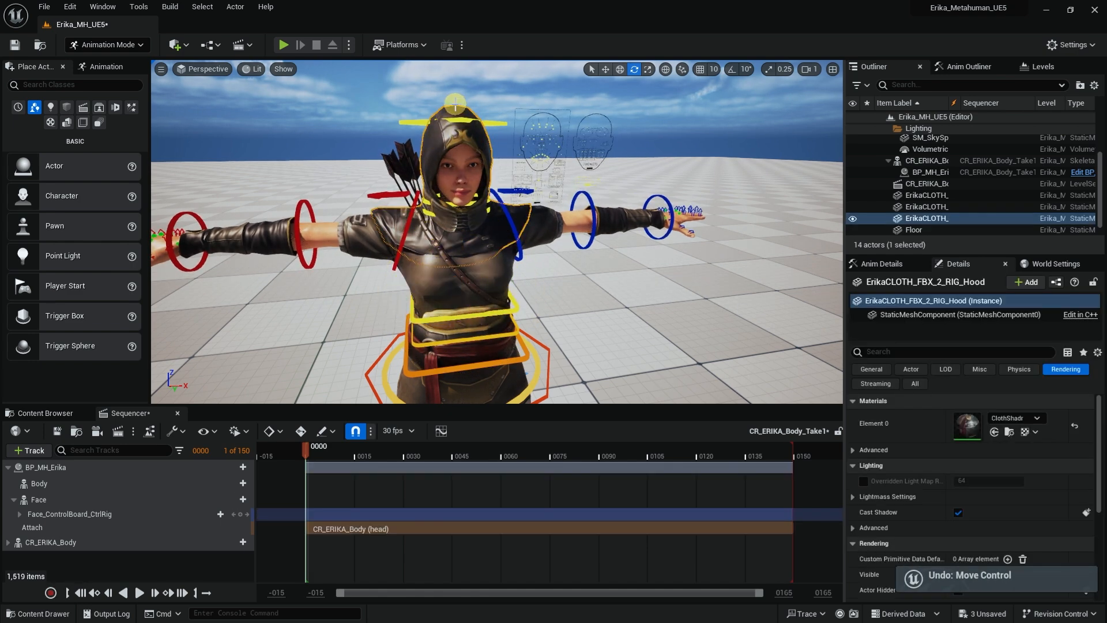
pyautogui.keyDown('alt'); pyautogui.moveTo(611, 222); pyautogui.dragTo(527, 228); pyautogui.keyUp('alt')
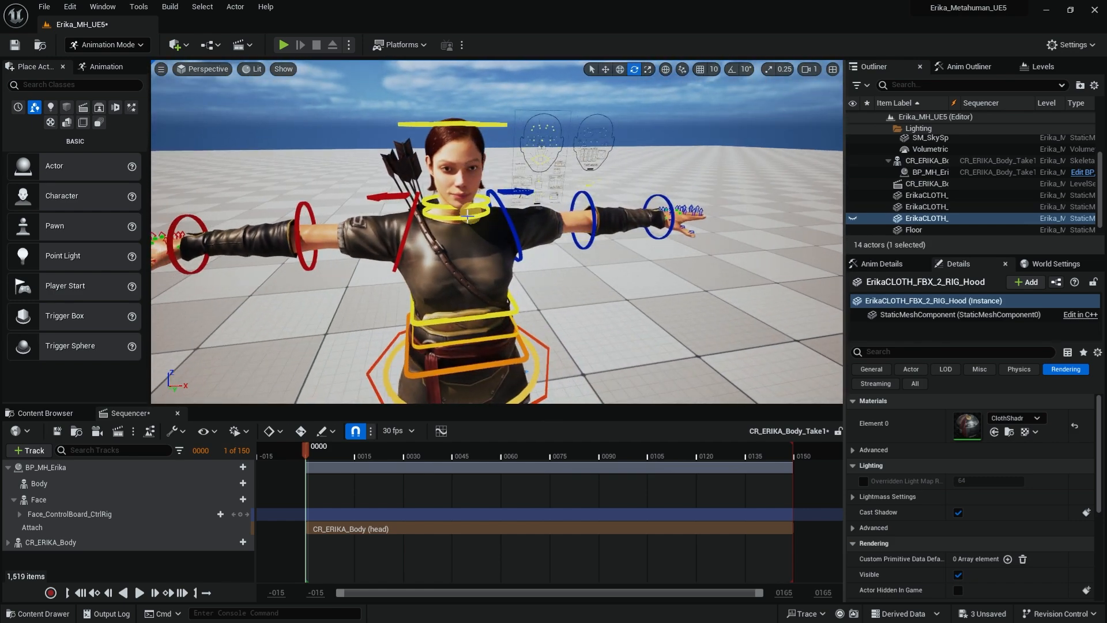
pyautogui.keyDown('alt'); pyautogui.moveTo(548, 276); pyautogui.dragTo(576, 275); pyautogui.keyUp('alt')
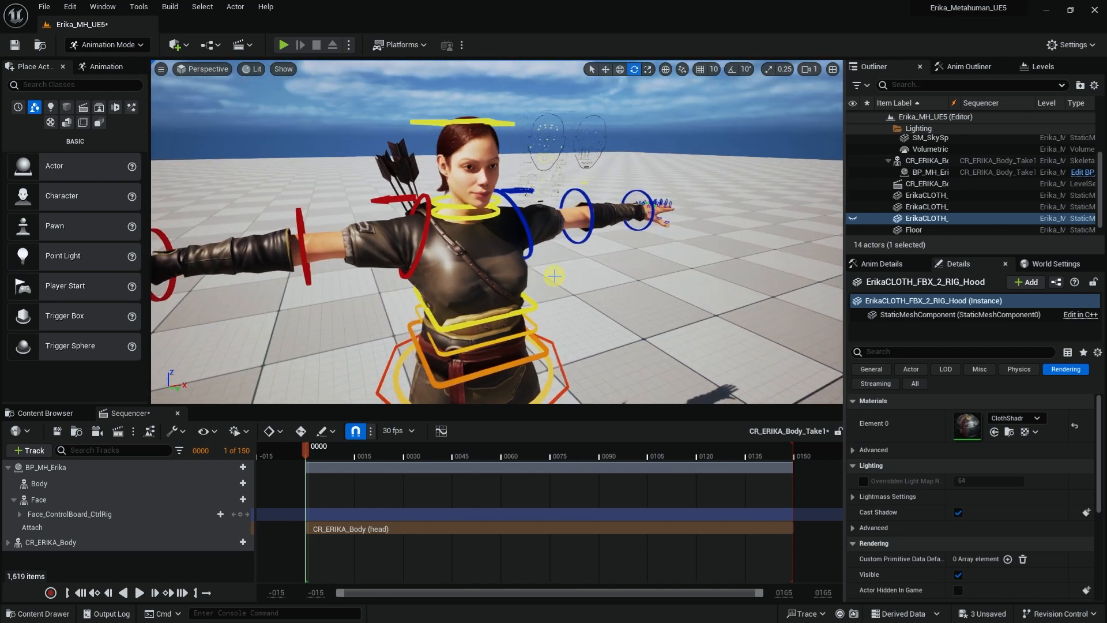
pyautogui.moveTo(557, 272)
pyautogui.keyDown('alt'); pyautogui.mouseDown(button='right')
pyautogui.moveTo(579, 282)
pyautogui.moveTo(539, 254)
pyautogui.moveTo(564, 253)
pyautogui.mouseUp(button='right'); pyautogui.keyUp('alt')
pyautogui.keyDown('alt'); pyautogui.moveTo(564, 253); pyautogui.dragTo(541, 242); pyautogui.keyUp('alt')
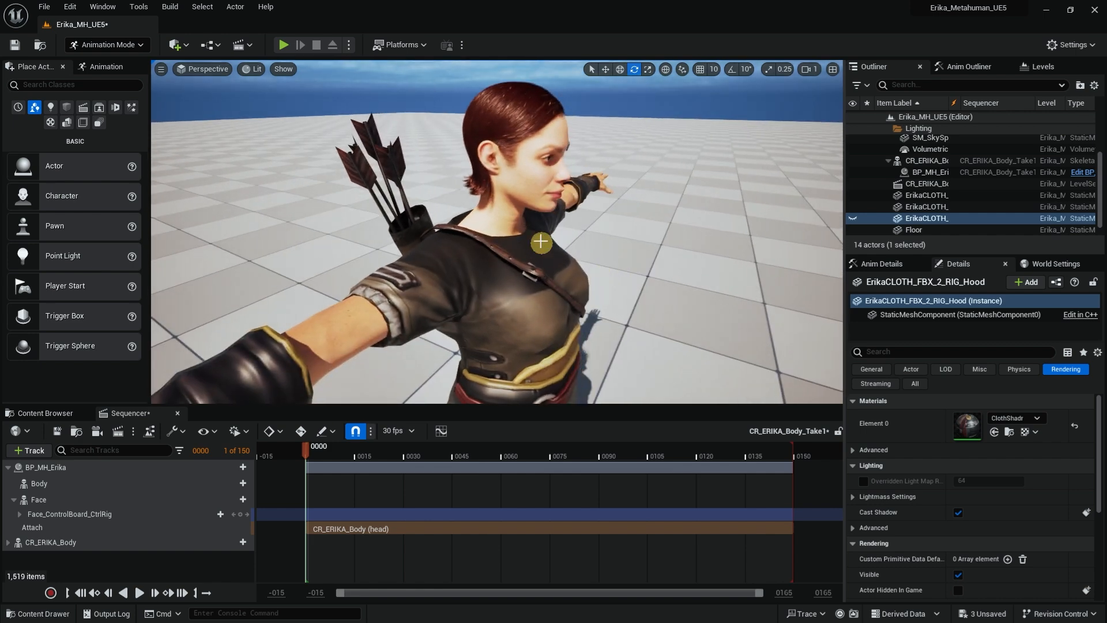
# Step: Select and frame BP_MH_Erika to check the head's alignment with the body, with the rig controls hidden and shown
pyautogui.click(537, 174)
pyautogui.press('f')
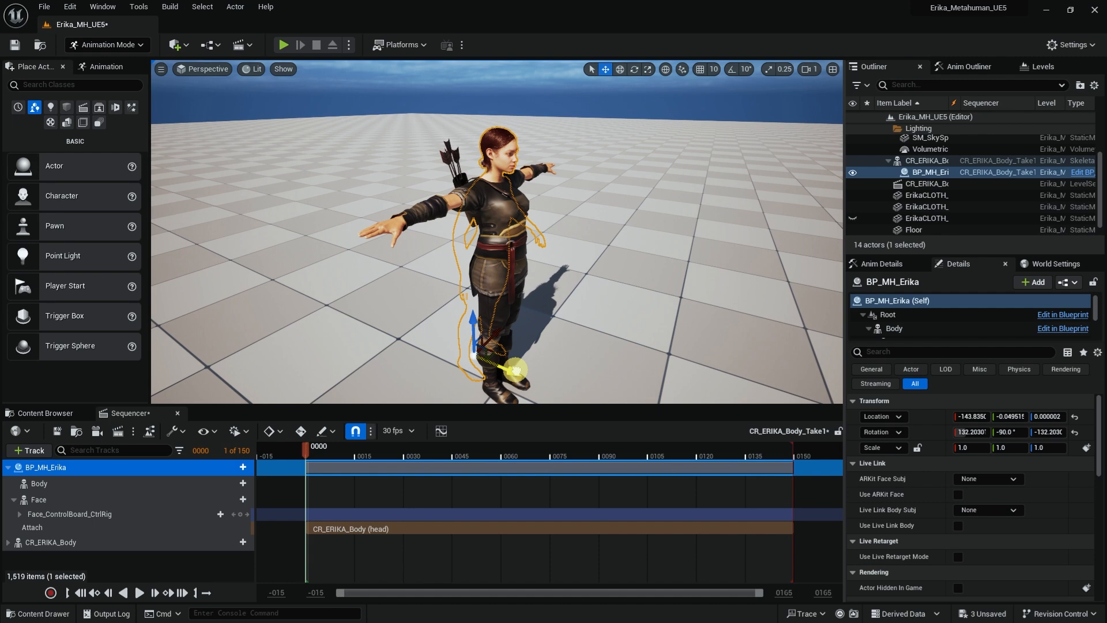
pyautogui.keyDown('alt'); pyautogui.moveTo(507, 376); pyautogui.dragTo(673, 251); pyautogui.keyUp('alt')
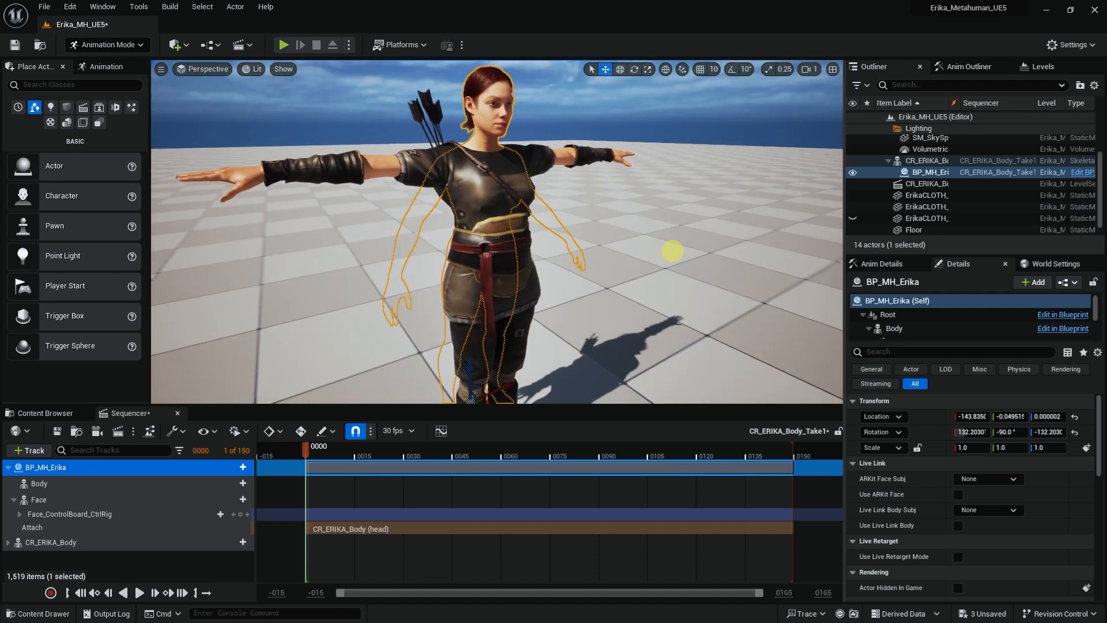
pyautogui.keyDown('alt'); pyautogui.moveTo(559, 242); pyautogui.dragTo(568, 262, button='middle'); pyautogui.keyUp('alt')
pyautogui.press('g')
pyautogui.keyDown('alt'); pyautogui.moveTo(568, 262); pyautogui.dragTo(498, 258, button='right'); pyautogui.keyUp('alt')
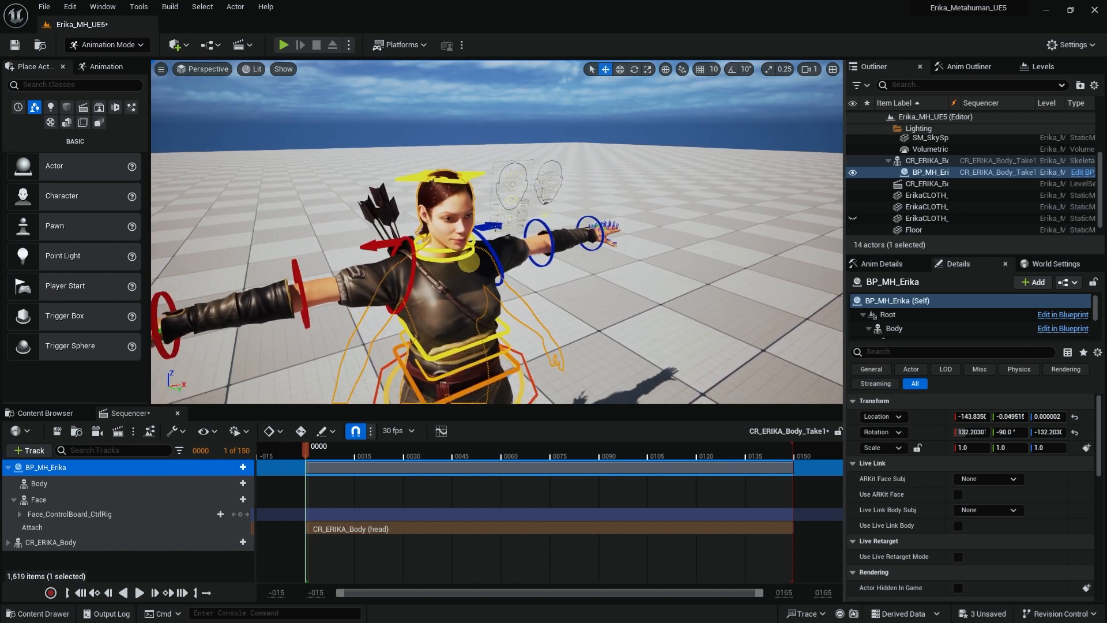
# Step: Test the neck control by rotating it slightly and undo the rotation
pyautogui.click(413, 196)
pyautogui.press('e')
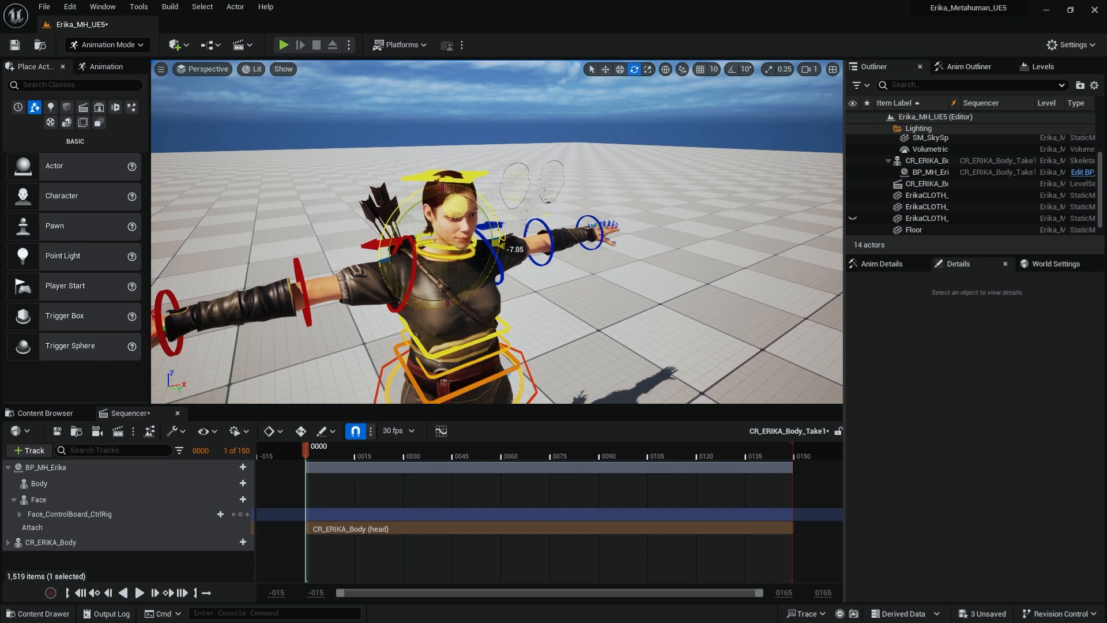
pyautogui.hotkey('ctrl', 'z')
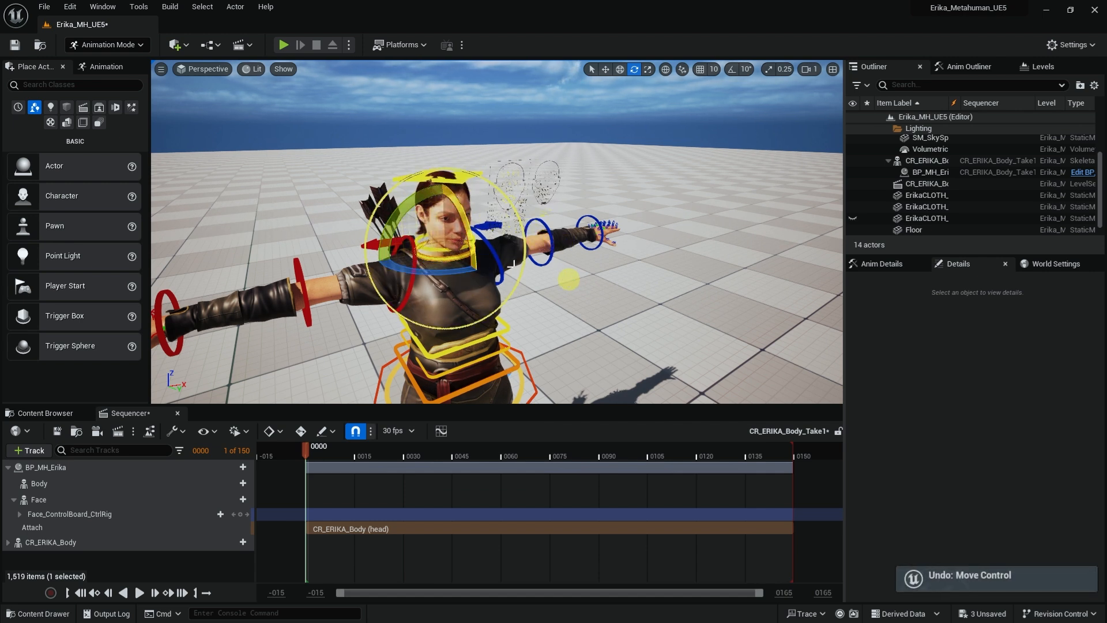
pyautogui.keyDown('alt'); pyautogui.moveTo(496, 259); pyautogui.dragTo(427, 259); pyautogui.keyUp('alt')
pyautogui.press('w')
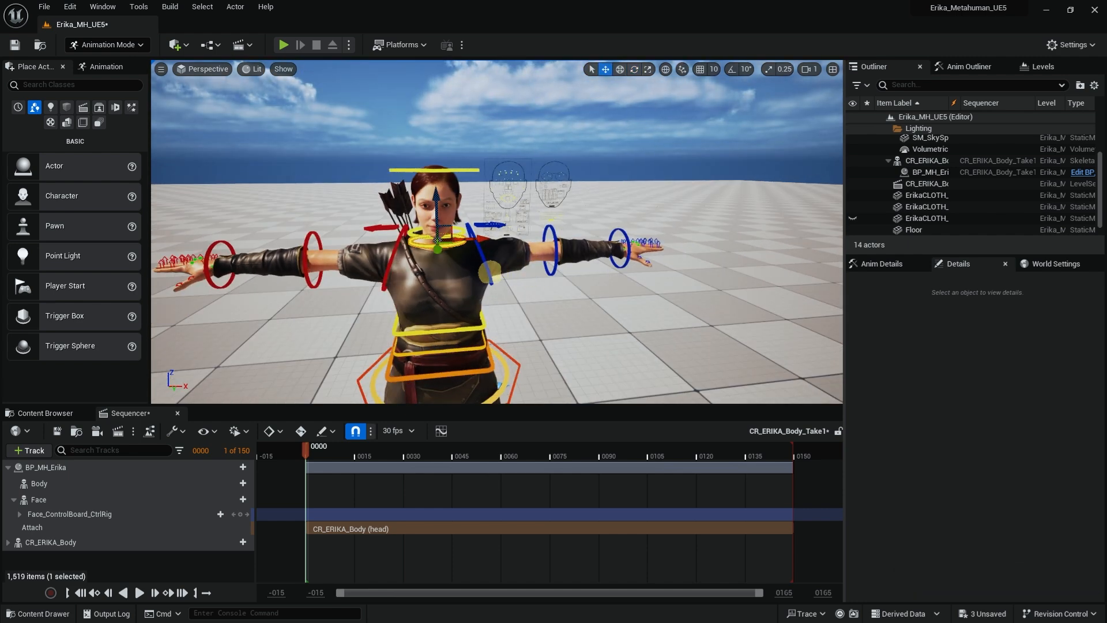
pyautogui.hotkey('ctrl', 'z')
# Step: Frame the head control, try tilting it to both sides to check the neck seam, and undo the rotations
pyautogui.press('f')
pyautogui.press('e')
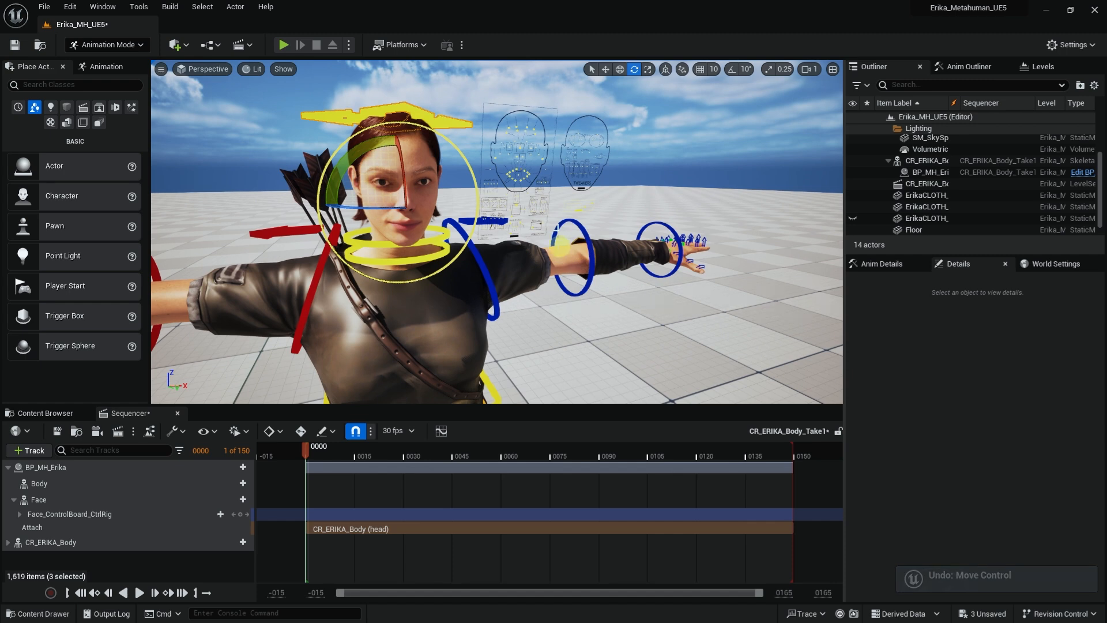
pyautogui.moveTo(388, 139); pyautogui.dragTo(399, 179)
pyautogui.moveTo(388, 226); pyautogui.dragTo(387, 231)
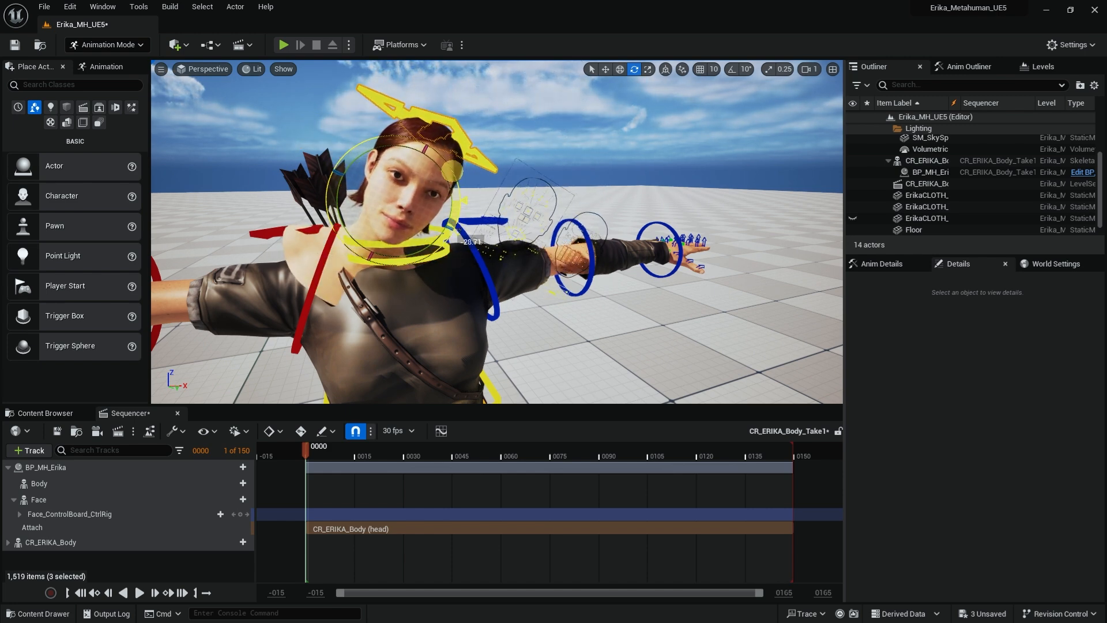
pyautogui.hotkey('ctrl', 'z')
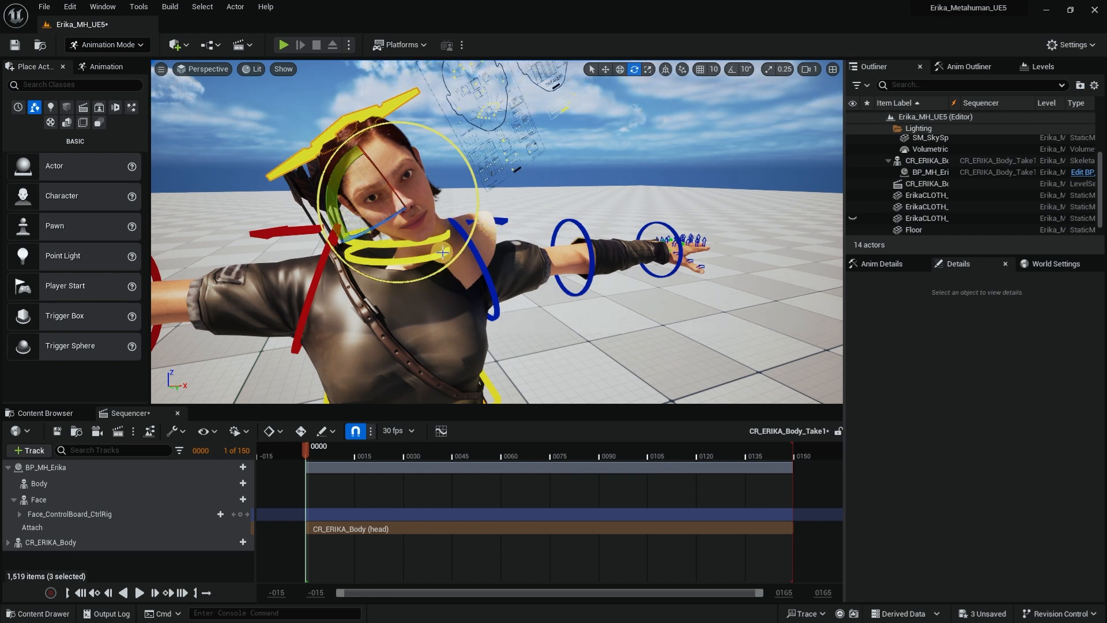
pyautogui.hotkey('ctrl', 'z')
pyautogui.moveTo(462, 247); pyautogui.dragTo(516, 314, button='right')
pyautogui.moveTo(563, 267); pyautogui.dragTo(467, 154, button='right')
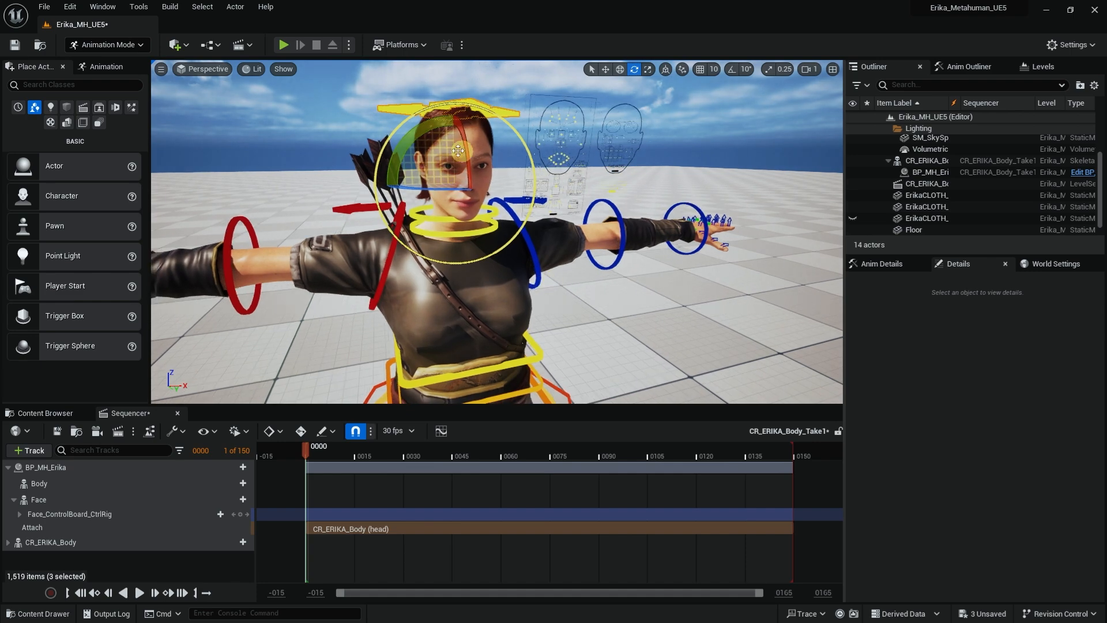